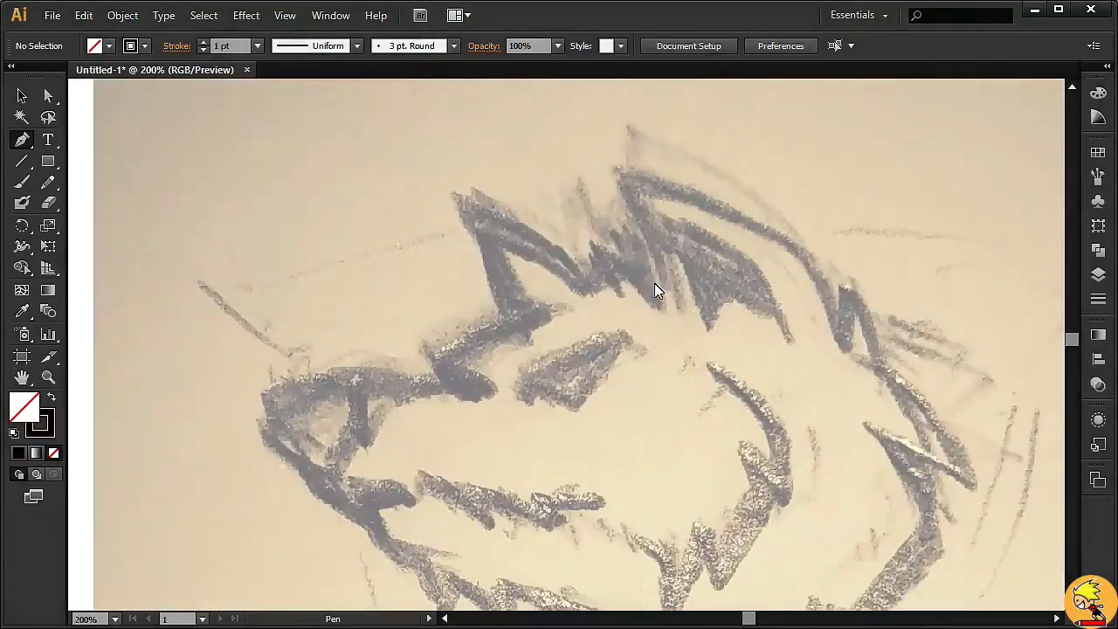
# Trace the first curved hair spike segments over the sketch with the Pen tool
pyautogui.moveTo(647, 261)
pyautogui.mouseDown()
pyautogui.moveTo(612, 233)
pyautogui.moveTo(615, 242)
pyautogui.mouseUp()
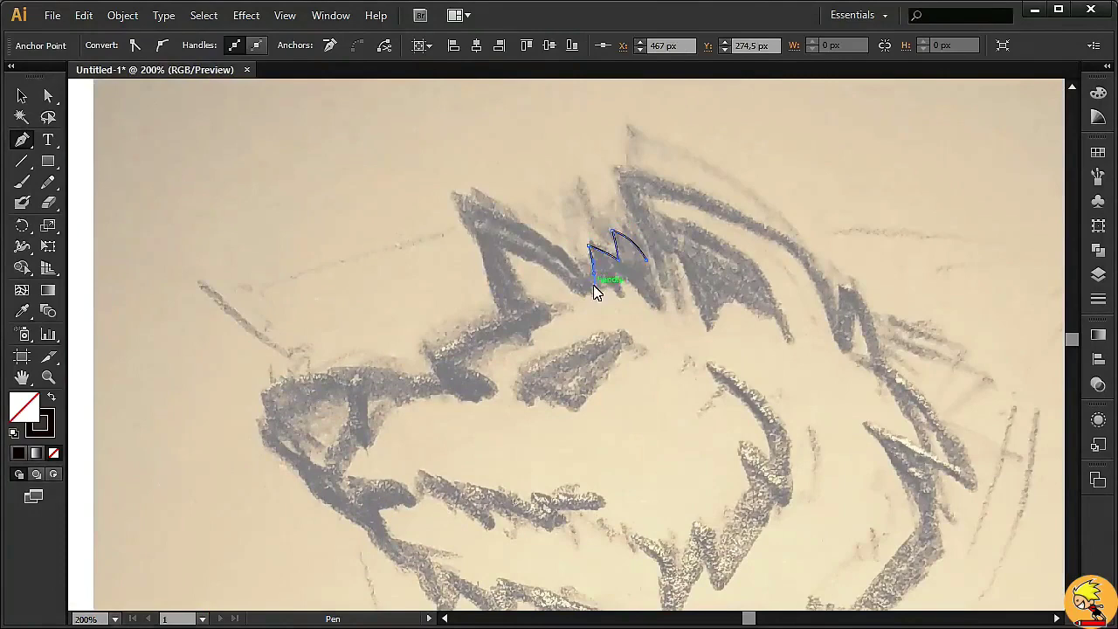
pyautogui.click(457, 196)
pyautogui.press('v')
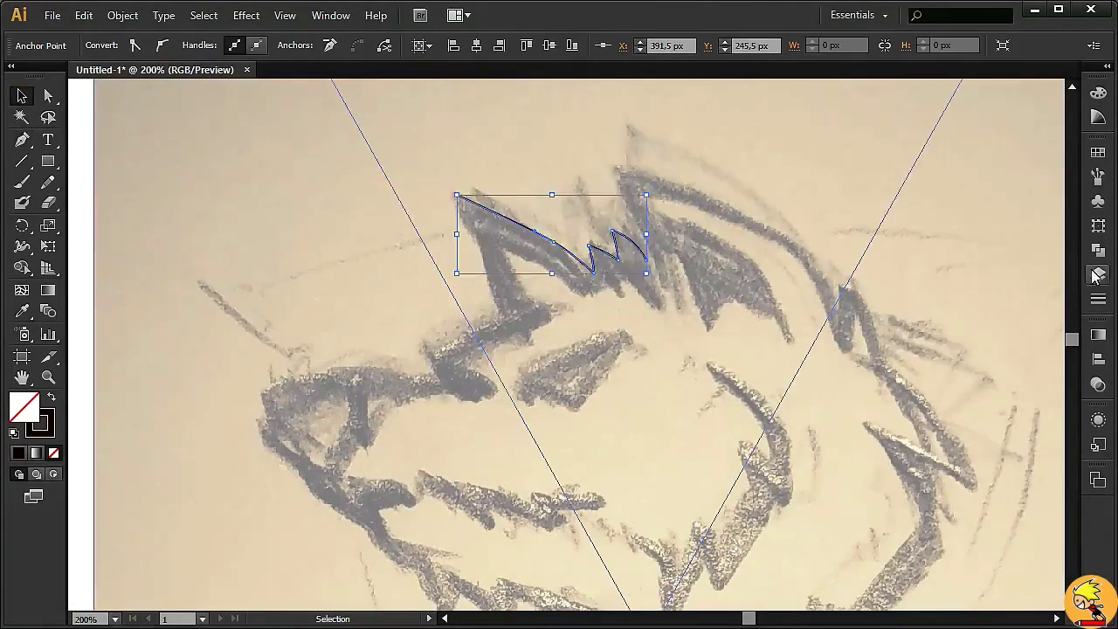
# Add a new layer above the sketch layer in the Layers panel
pyautogui.click(1099, 275)
pyautogui.click(1029, 273)
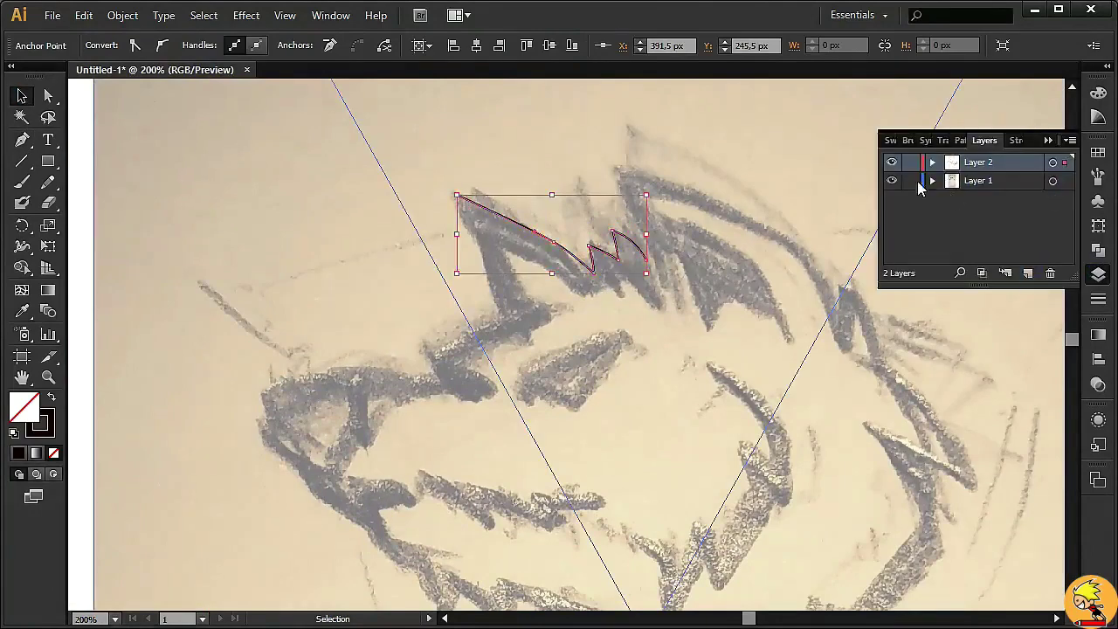
pyautogui.click(1099, 274)
# Extend the outline down the forehead spike and along the left face edge
pyautogui.press('p')
pyautogui.moveTo(498, 310)
pyautogui.mouseDown()
pyautogui.moveTo(499, 376)
pyautogui.moveTo(449, 353)
pyautogui.moveTo(370, 387)
pyautogui.moveTo(262, 402)
pyautogui.moveTo(268, 441)
pyautogui.mouseUp()
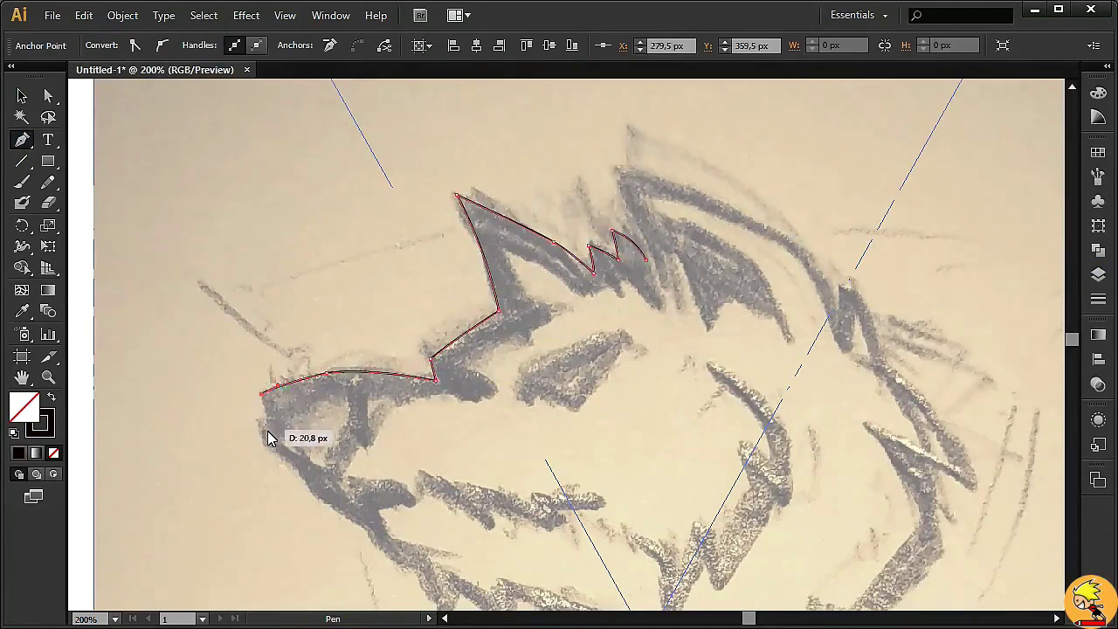
pyautogui.scroll(-2, 267, 443)
pyautogui.moveTo(268, 351)
pyautogui.mouseDown()
pyautogui.moveTo(341, 445)
pyautogui.moveTo(364, 449)
pyautogui.mouseUp()
pyautogui.click(378, 467)
pyautogui.click(413, 483)
pyautogui.click(436, 506)
# Curve the outline along the muzzle, lower jaw and jaw fur spikes down to the chin
pyautogui.moveTo(443, 532)
pyautogui.mouseDown()
pyautogui.moveTo(448, 544)
pyautogui.moveTo(400, 408)
pyautogui.mouseUp()
pyautogui.moveTo(456, 446)
pyautogui.mouseDown()
pyautogui.moveTo(461, 400)
pyautogui.moveTo(410, 290)
pyautogui.mouseUp()
pyautogui.moveTo(486, 426); pyautogui.dragTo(491, 502)
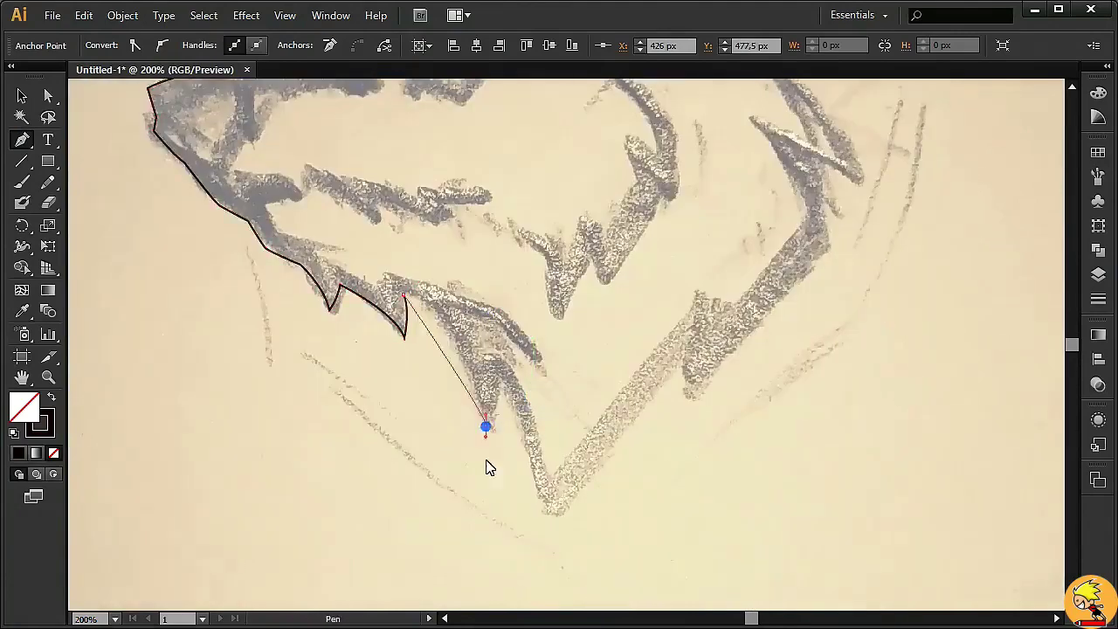
pyautogui.moveTo(489, 439)
pyautogui.mouseDown()
pyautogui.moveTo(512, 381)
pyautogui.moveTo(484, 268)
pyautogui.mouseUp()
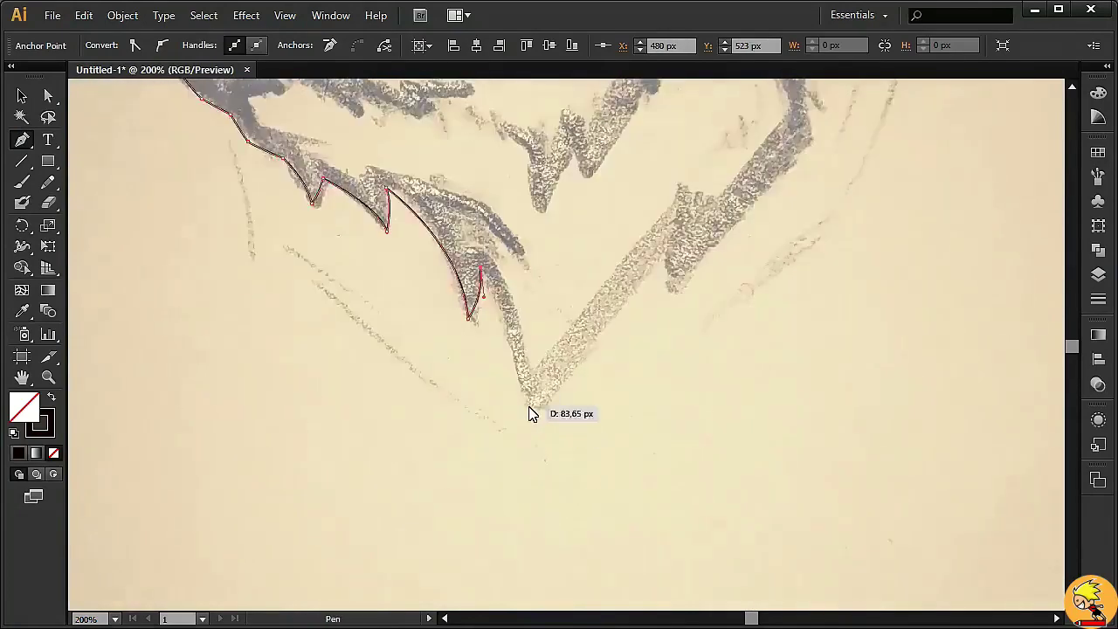
pyautogui.moveTo(527, 408); pyautogui.dragTo(540, 492)
pyautogui.moveTo(545, 390)
pyautogui.mouseDown()
pyautogui.moveTo(447, 519)
pyautogui.moveTo(575, 378)
pyautogui.moveTo(612, 279)
pyautogui.mouseUp()
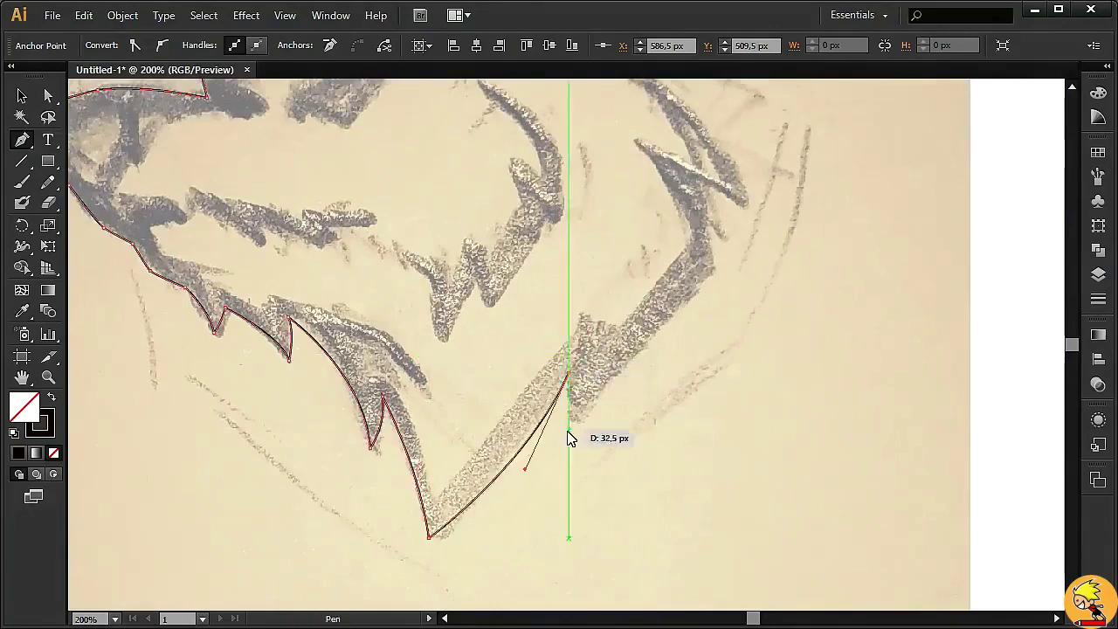
pyautogui.moveTo(568, 439); pyautogui.dragTo(569, 430)
# Trace up the right chin and cheek fur, across the hair top, and close the outline
pyautogui.scroll(2, 712, 370)
pyautogui.moveTo(708, 358); pyautogui.dragTo(739, 297)
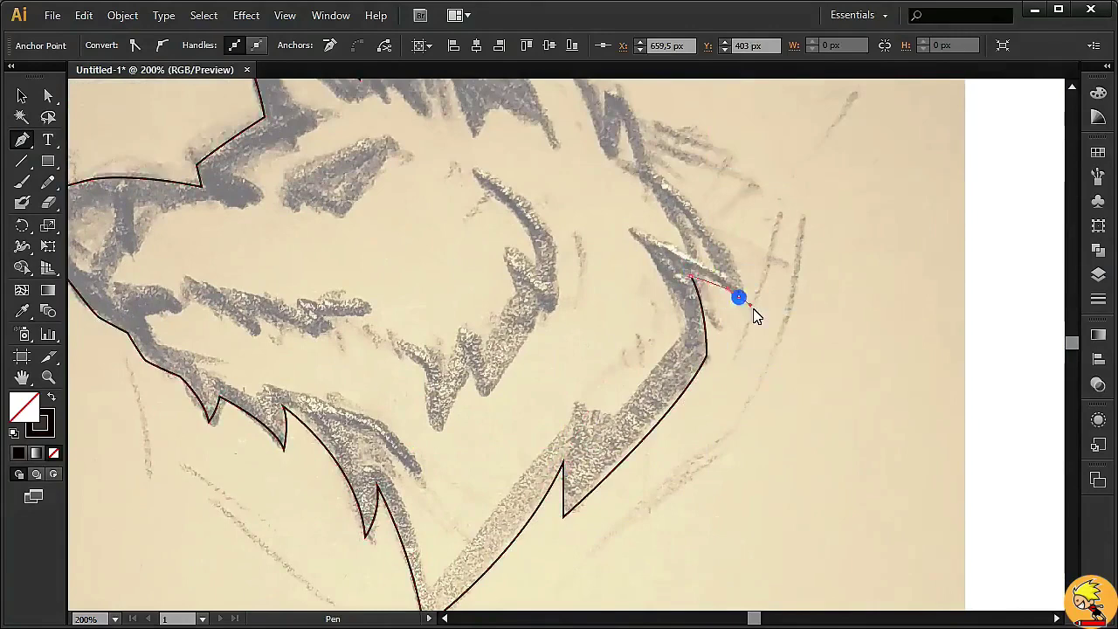
pyautogui.scroll(2, 781, 386)
pyautogui.moveTo(687, 257); pyautogui.dragTo(762, 306)
pyautogui.scroll(3, 712, 290)
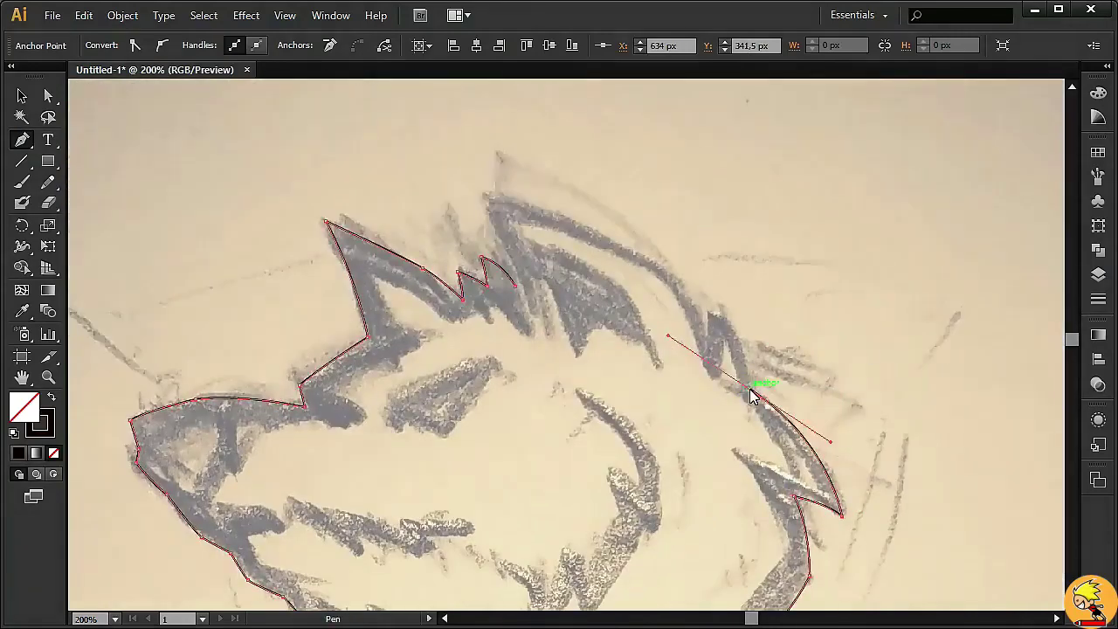
pyautogui.click(710, 300)
pyautogui.moveTo(706, 371); pyautogui.dragTo(699, 411)
pyautogui.click(676, 275)
pyautogui.moveTo(485, 191); pyautogui.dragTo(399, 174)
pyautogui.click(517, 288)
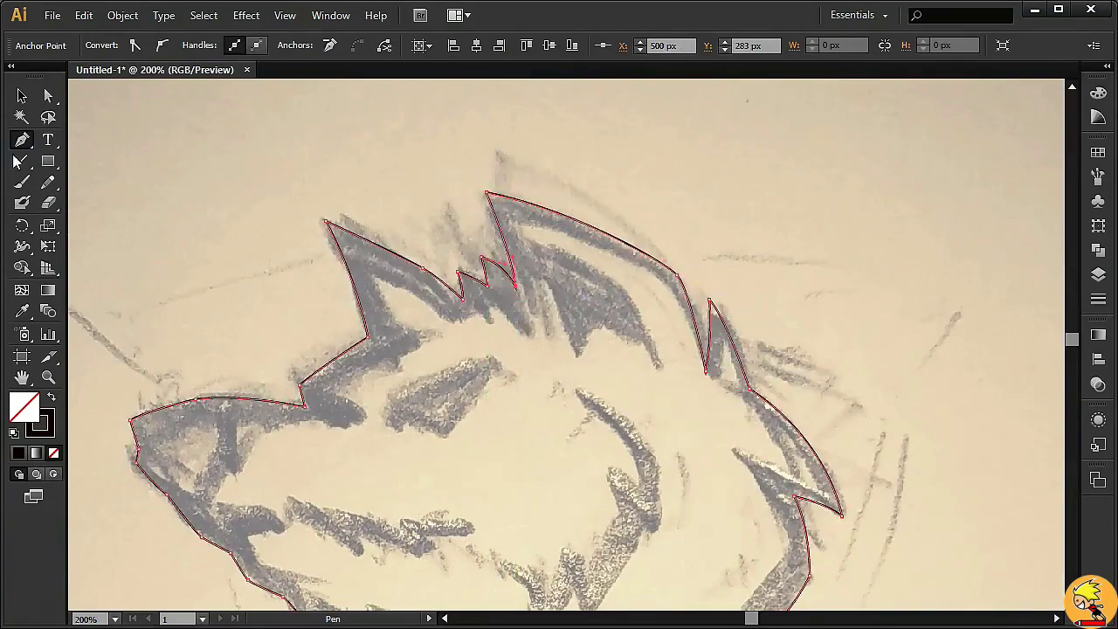
pyautogui.press('v')
pyautogui.click(459, 384)
# Zoom in and start a new inner path along the hair strand to the first inner spike
pyautogui.hotkey('ctrl', '+')
pyautogui.scroll(3, 612, 305)
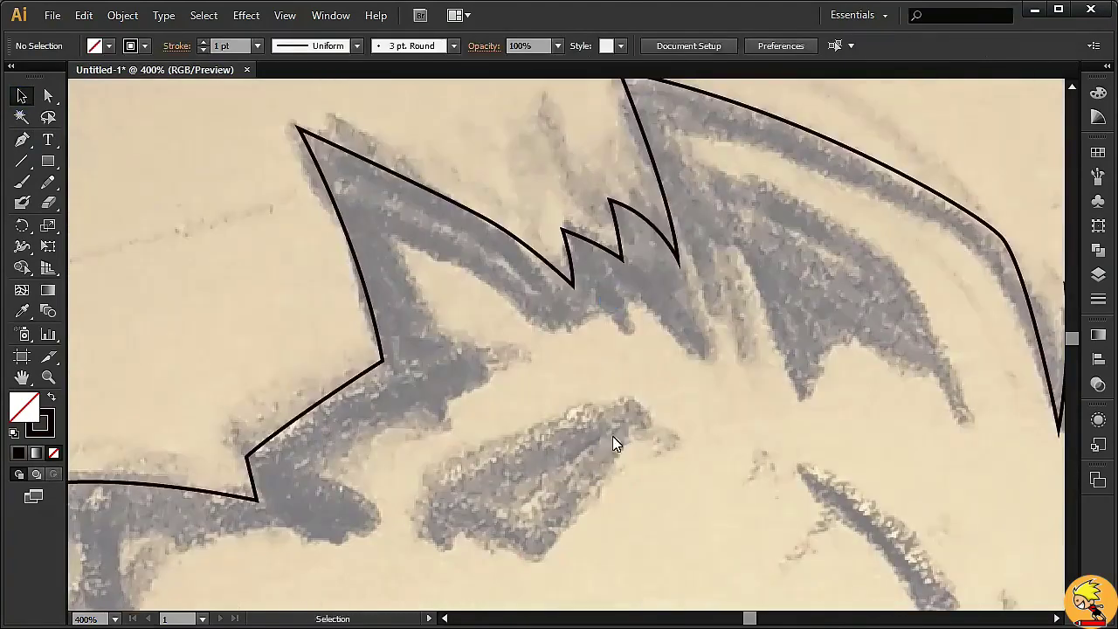
pyautogui.moveTo(389, 229)
pyautogui.mouseDown()
pyautogui.moveTo(550, 342)
pyautogui.moveTo(536, 320)
pyautogui.moveTo(609, 322)
pyautogui.mouseUp()
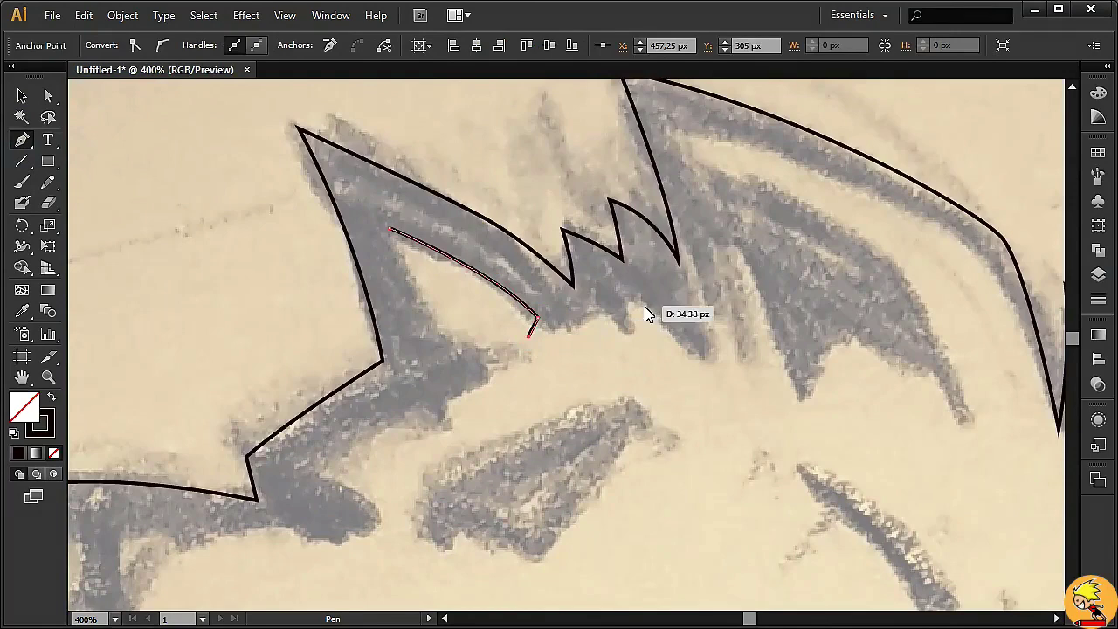
pyautogui.moveTo(622, 306); pyautogui.dragTo(622, 308)
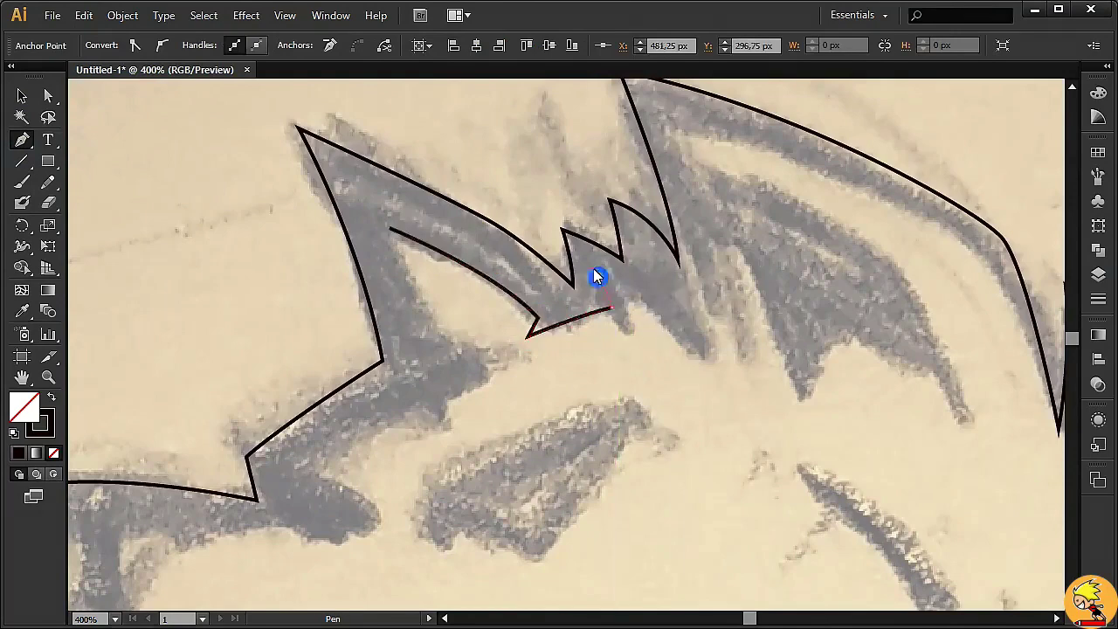
pyautogui.click(710, 360)
# Continue the inner path along the right hair strands and around the right spike
pyautogui.moveTo(788, 364); pyautogui.dragTo(718, 435)
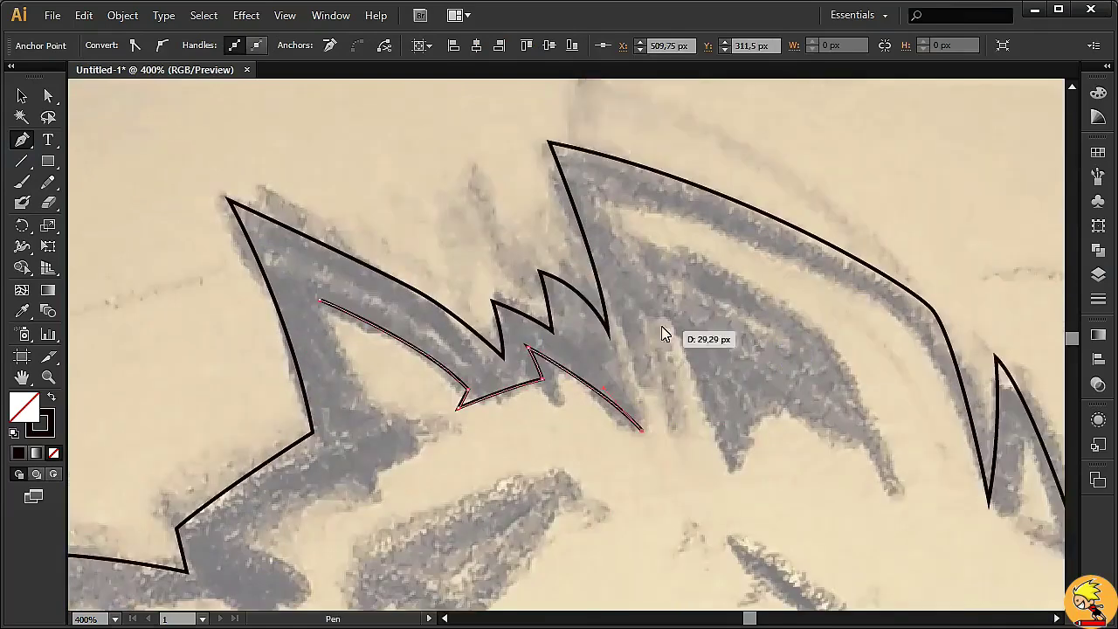
pyautogui.moveTo(653, 324); pyautogui.dragTo(612, 342)
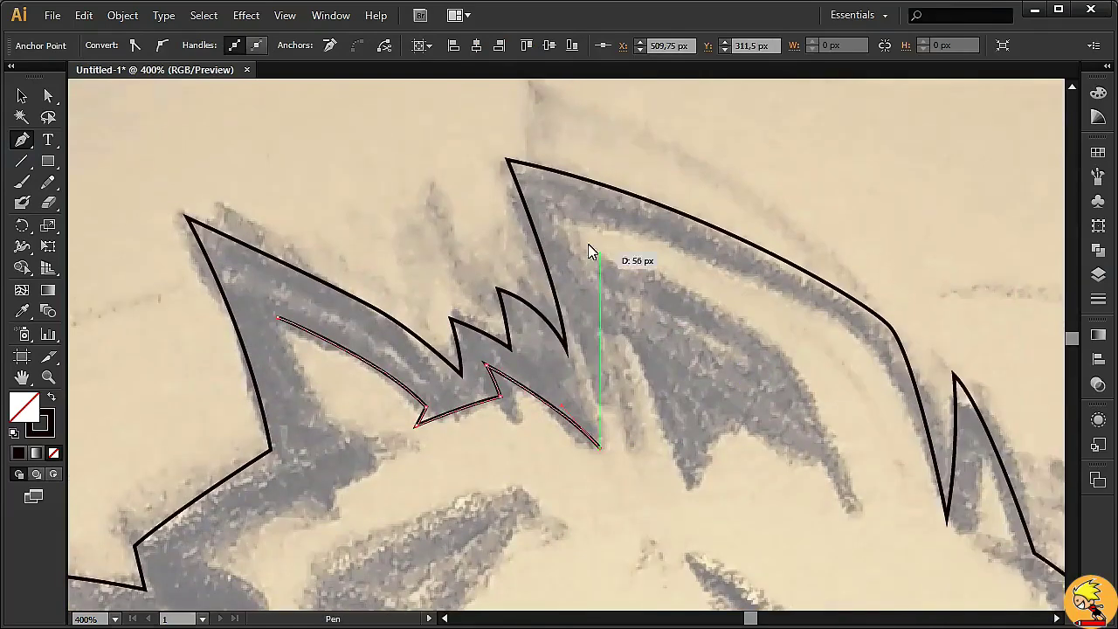
pyautogui.moveTo(567, 226); pyautogui.dragTo(523, 154)
pyautogui.moveTo(864, 412); pyautogui.dragTo(586, 234)
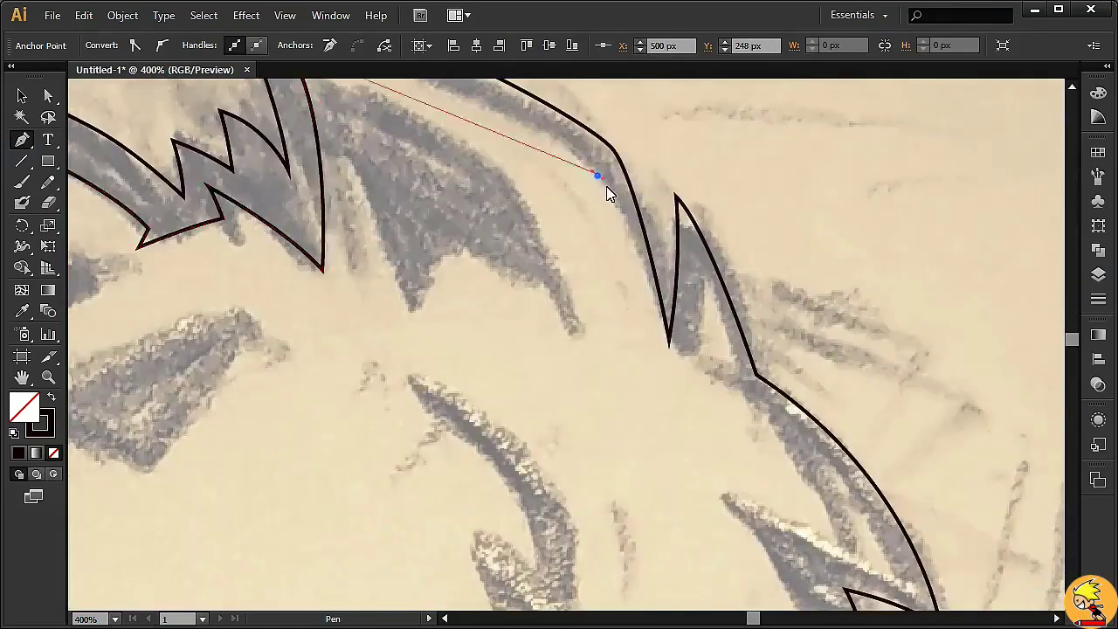
pyautogui.moveTo(597, 173); pyautogui.dragTo(616, 217)
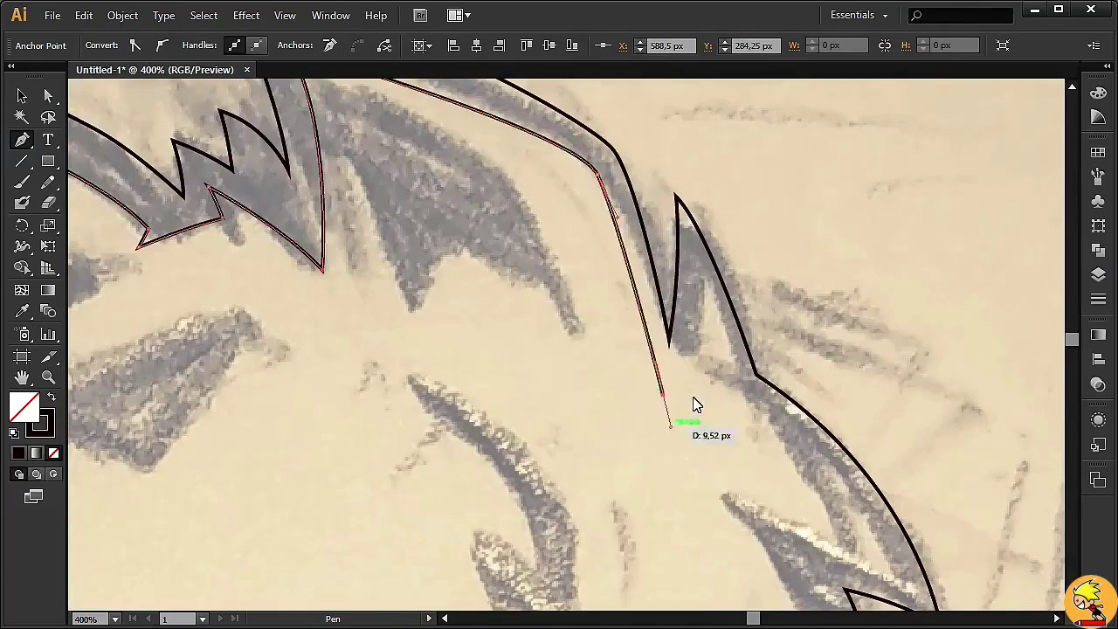
pyautogui.moveTo(660, 397); pyautogui.dragTo(664, 450)
pyautogui.click(660, 398)
pyautogui.moveTo(703, 411)
pyautogui.mouseDown()
pyautogui.moveTo(594, 274)
pyautogui.moveTo(583, 365)
pyautogui.mouseUp()
# Trace the inner path along the cheek fur and spike tips, then straight down toward the chin
pyautogui.moveTo(569, 295)
pyautogui.mouseDown()
pyautogui.moveTo(569, 416)
pyautogui.moveTo(587, 235)
pyautogui.mouseUp()
pyautogui.moveTo(627, 357)
pyautogui.mouseDown()
pyautogui.moveTo(642, 394)
pyautogui.moveTo(622, 282)
pyautogui.mouseUp()
pyautogui.moveTo(721, 412); pyautogui.dragTo(751, 472)
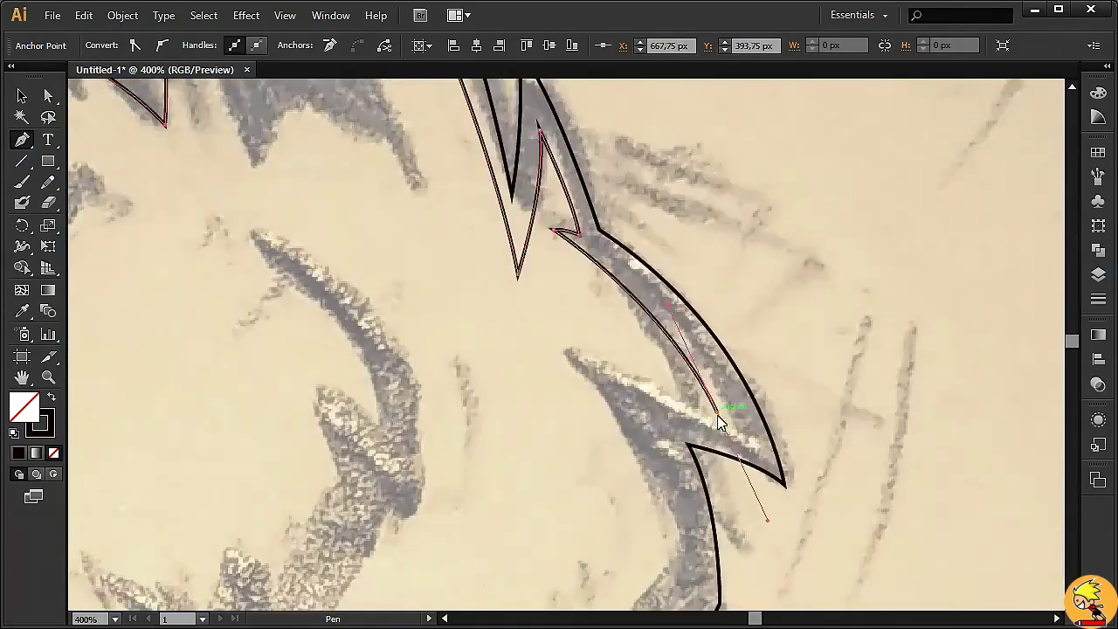
pyautogui.moveTo(599, 422); pyautogui.dragTo(757, 160)
pyautogui.scroll(1, 726, 93)
pyautogui.moveTo(837, 324)
pyautogui.mouseDown()
pyautogui.moveTo(846, 420)
pyautogui.moveTo(868, 192)
pyautogui.mouseUp()
pyautogui.click(674, 412)
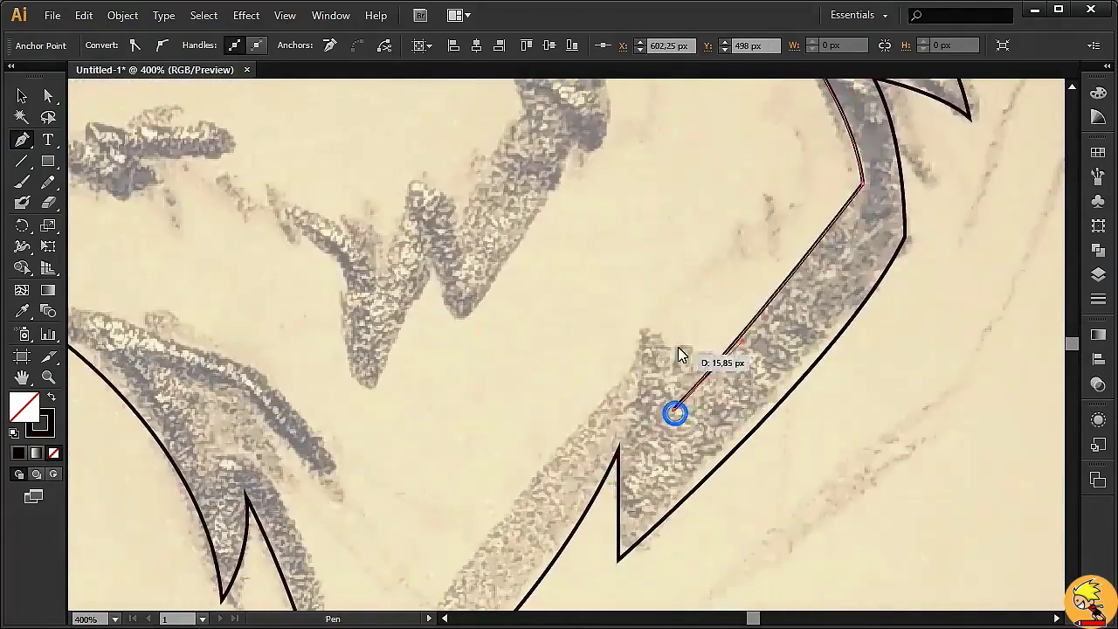
pyautogui.moveTo(639, 288); pyautogui.dragTo(749, 175)
pyautogui.moveTo(567, 469); pyautogui.dragTo(639, 394)
# Curve the inner path up the jaw and around the jaw spike
pyautogui.moveTo(536, 501); pyautogui.dragTo(354, 601)
pyautogui.scroll(-5, 354, 600)
pyautogui.scroll(5, 369, 494)
pyautogui.hscroll(-2, 618, 317)
pyautogui.moveTo(505, 229); pyautogui.dragTo(447, 163)
pyautogui.click(589, 285)
pyautogui.moveTo(526, 176); pyautogui.dragTo(553, 192)
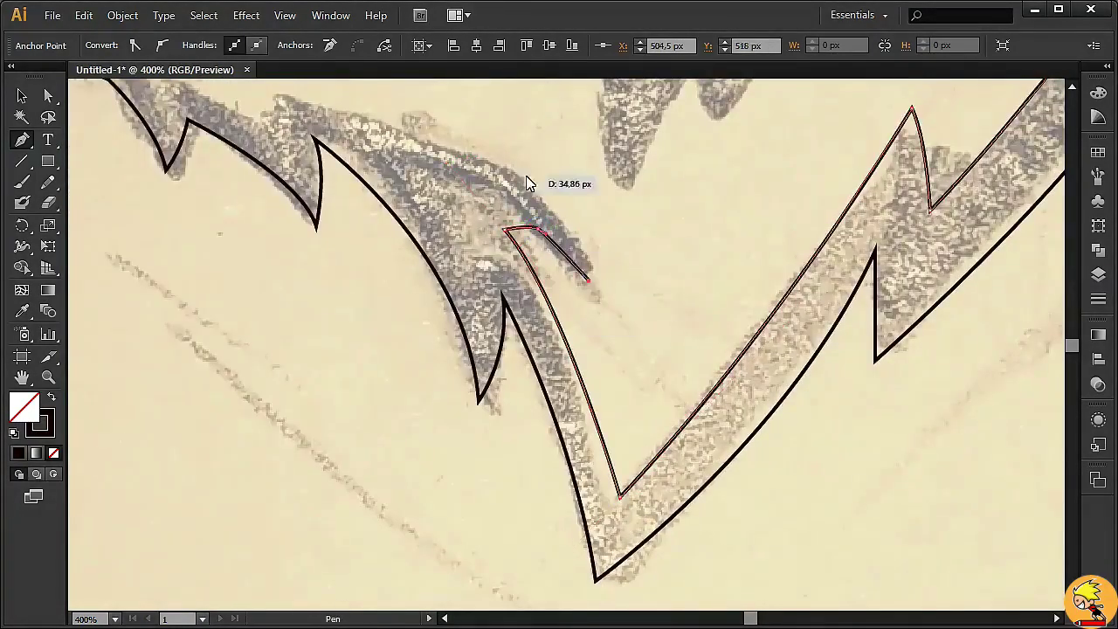
pyautogui.moveTo(653, 234); pyautogui.dragTo(822, 378)
pyautogui.moveTo(415, 218); pyautogui.dragTo(323, 199)
pyautogui.moveTo(461, 302); pyautogui.dragTo(466, 341)
# Add corner points along the lower-left fur spikes
pyautogui.moveTo(344, 219); pyautogui.dragTo(472, 363)
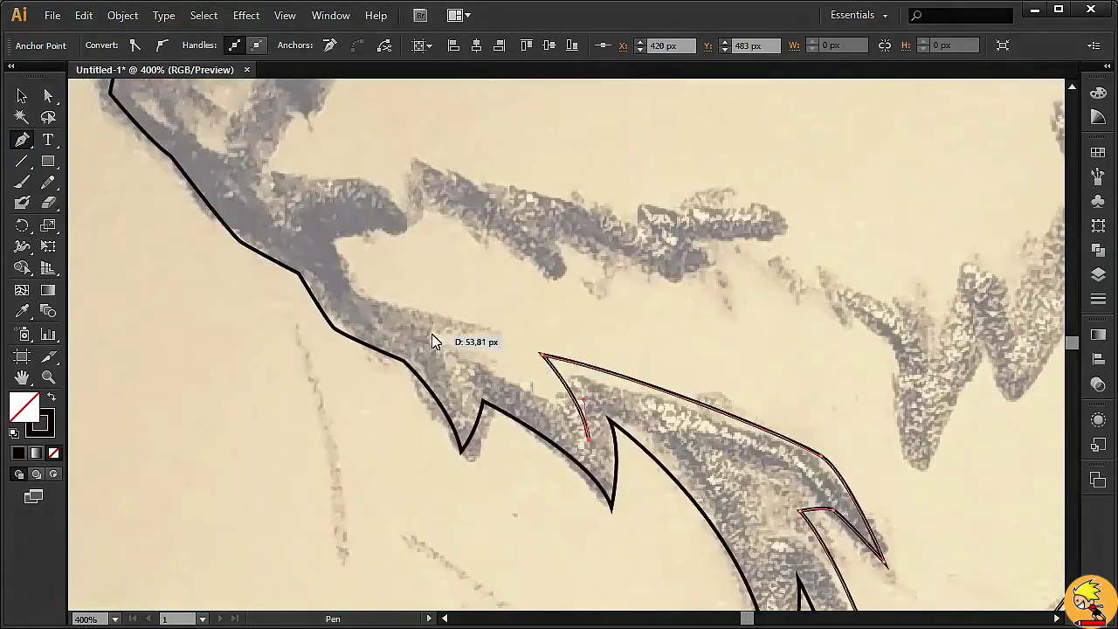
pyautogui.click(411, 329)
pyautogui.click(483, 327)
pyautogui.click(356, 299)
pyautogui.click(334, 239)
pyautogui.click(376, 227)
# Place points around the fur spike shape back toward its start
pyautogui.click(419, 223)
pyautogui.click(375, 194)
pyautogui.click(292, 215)
pyautogui.moveTo(373, 316); pyautogui.dragTo(382, 332)
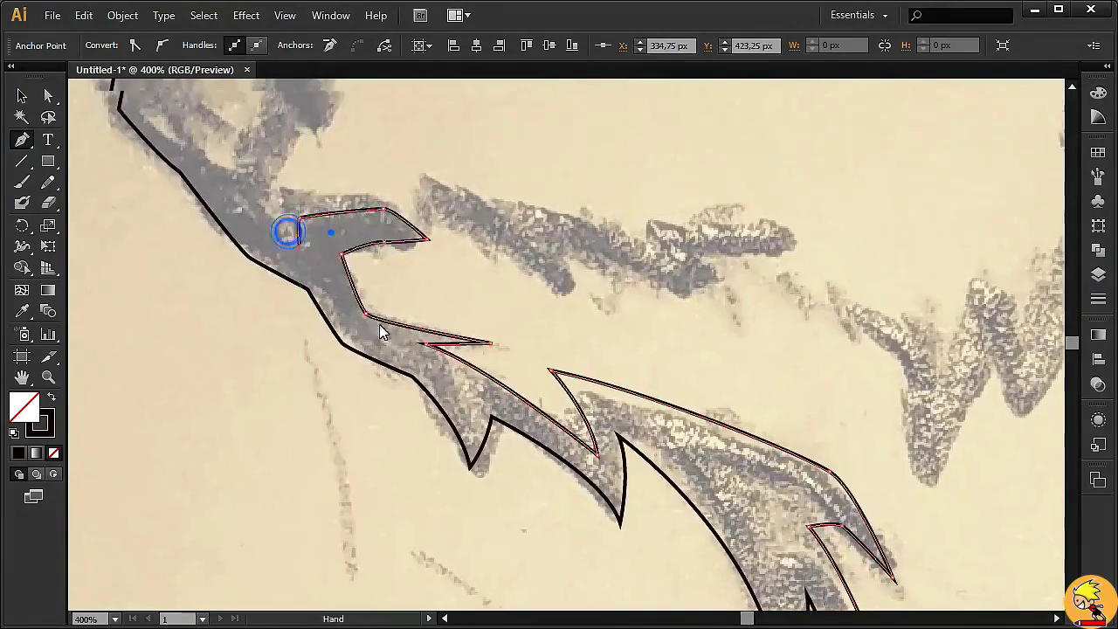
pyautogui.moveTo(258, 204); pyautogui.dragTo(332, 362)
# Trace around the upper cheek shape and curve the path up along the eye edge
pyautogui.click(328, 357)
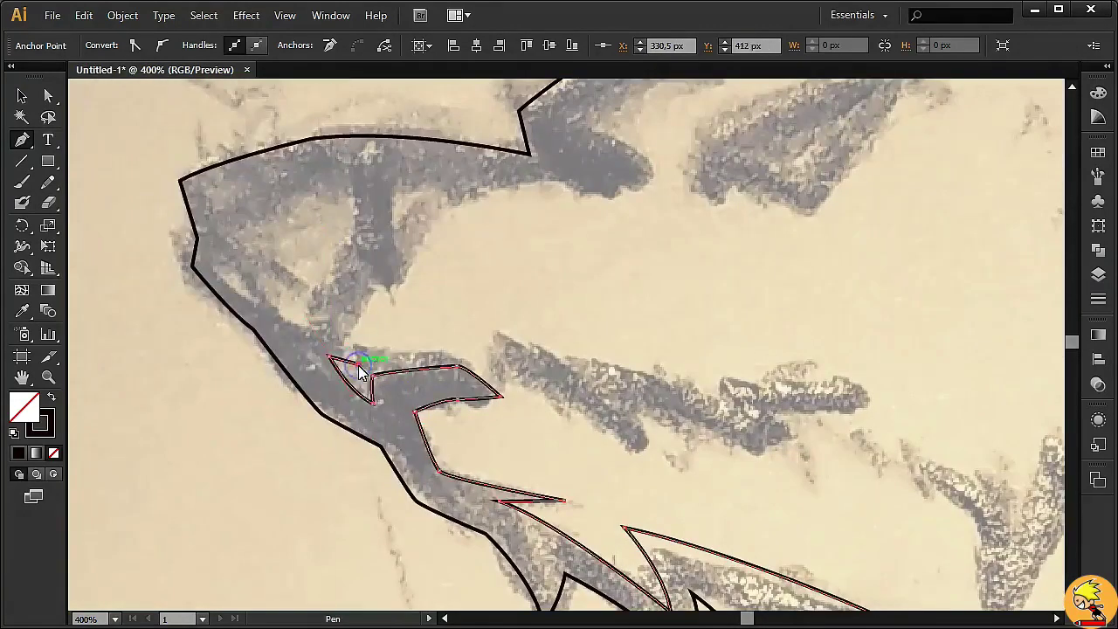
pyautogui.click(376, 277)
pyautogui.click(390, 297)
pyautogui.click(407, 287)
pyautogui.click(412, 247)
pyautogui.moveTo(475, 189); pyautogui.dragTo(430, 180)
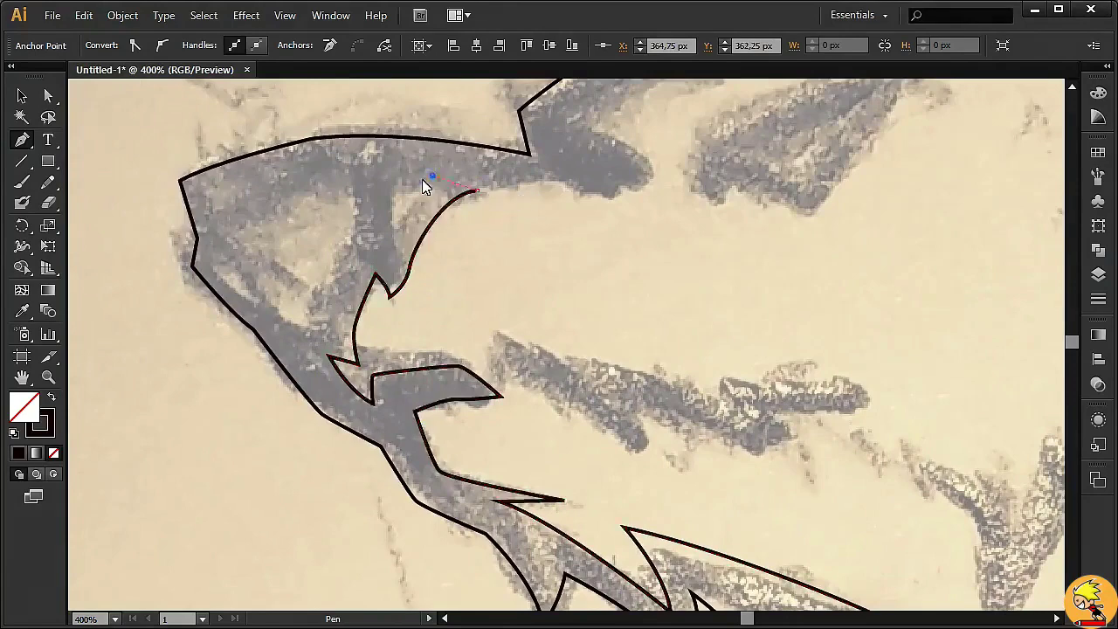
pyautogui.moveTo(549, 175); pyautogui.dragTo(614, 194)
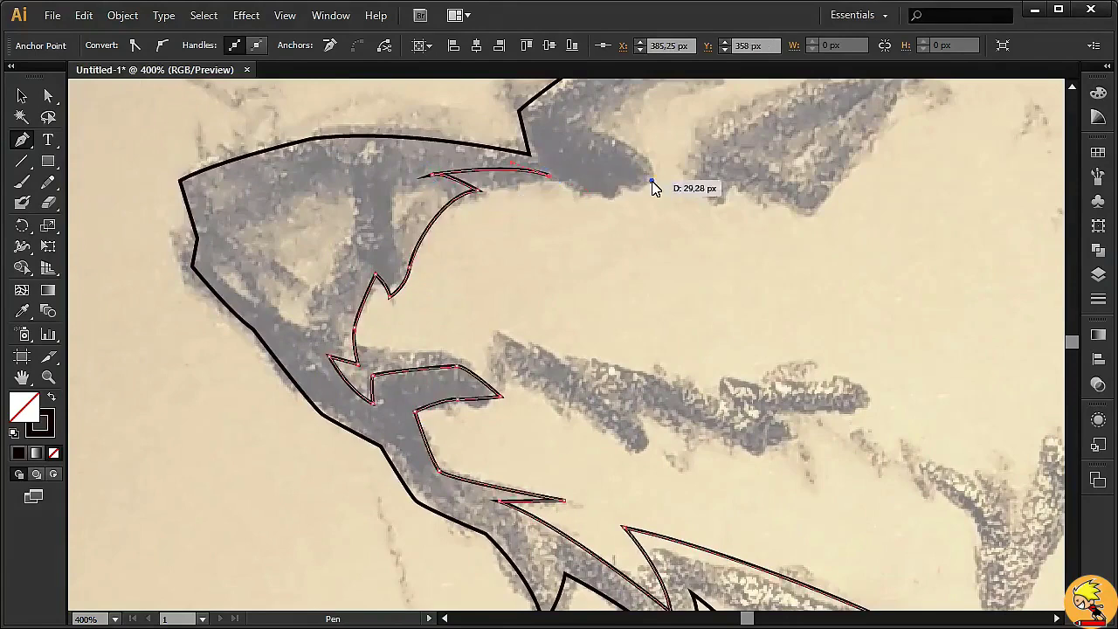
# Redo the curve along the eye edge and finish the spike at the eye corner
pyautogui.scroll(5, 659, 312)
pyautogui.moveTo(606, 346); pyautogui.dragTo(619, 348)
pyautogui.hotkey('ctrl', 'z')
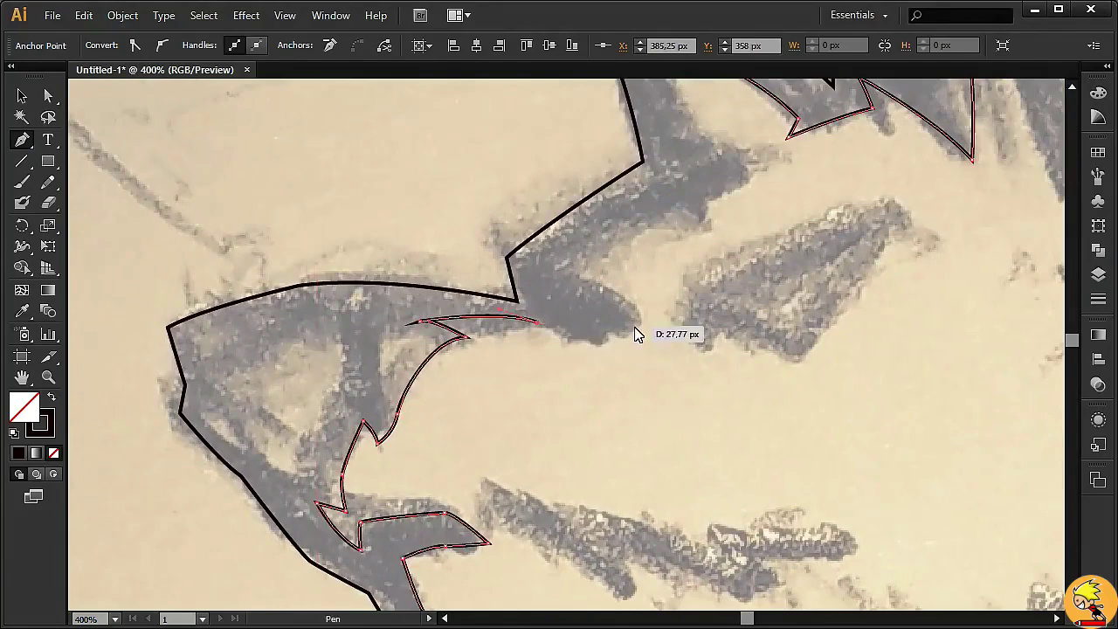
pyautogui.hotkey('ctrl', 'z')
pyautogui.moveTo(440, 339)
pyautogui.mouseDown()
pyautogui.moveTo(423, 333)
pyautogui.moveTo(527, 330)
pyautogui.moveTo(584, 353)
pyautogui.mouseUp()
pyautogui.click(575, 332)
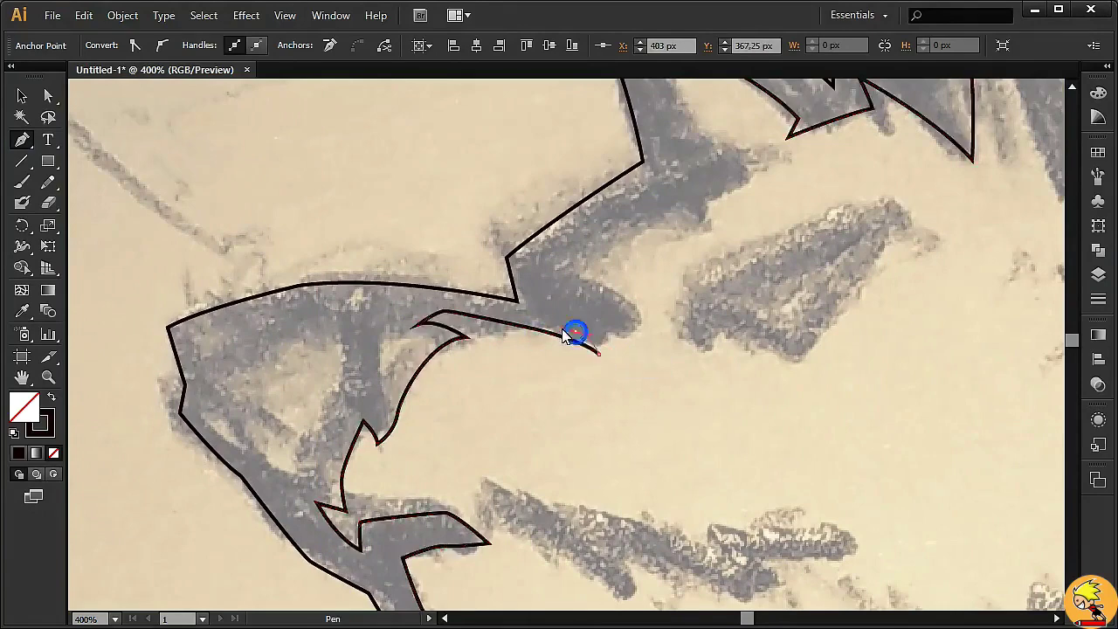
pyautogui.click(634, 322)
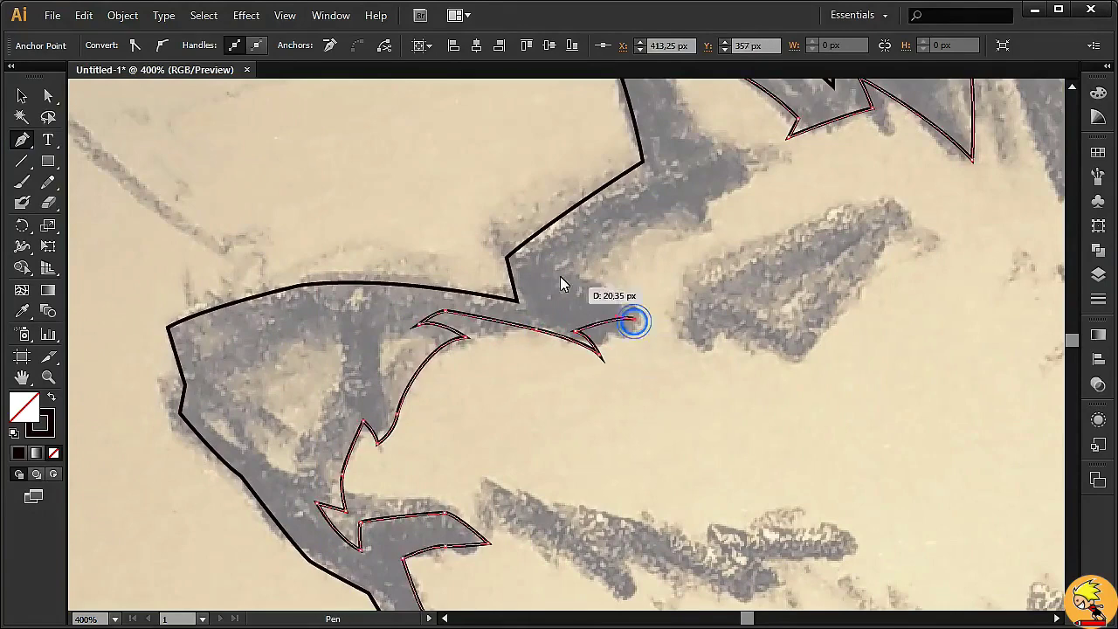
# Outline the next jagged fur tuft with curved segments and a corner at its tip
pyautogui.moveTo(629, 274); pyautogui.dragTo(542, 367)
pyautogui.click(475, 361)
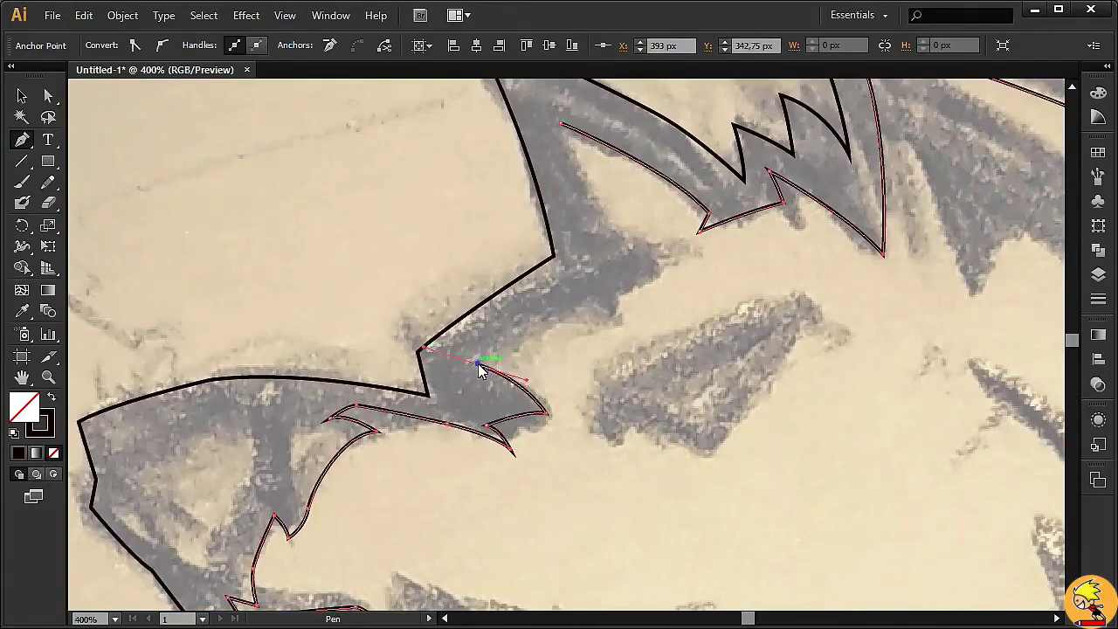
pyautogui.moveTo(679, 252); pyautogui.dragTo(753, 228)
pyautogui.moveTo(616, 242); pyautogui.dragTo(626, 367)
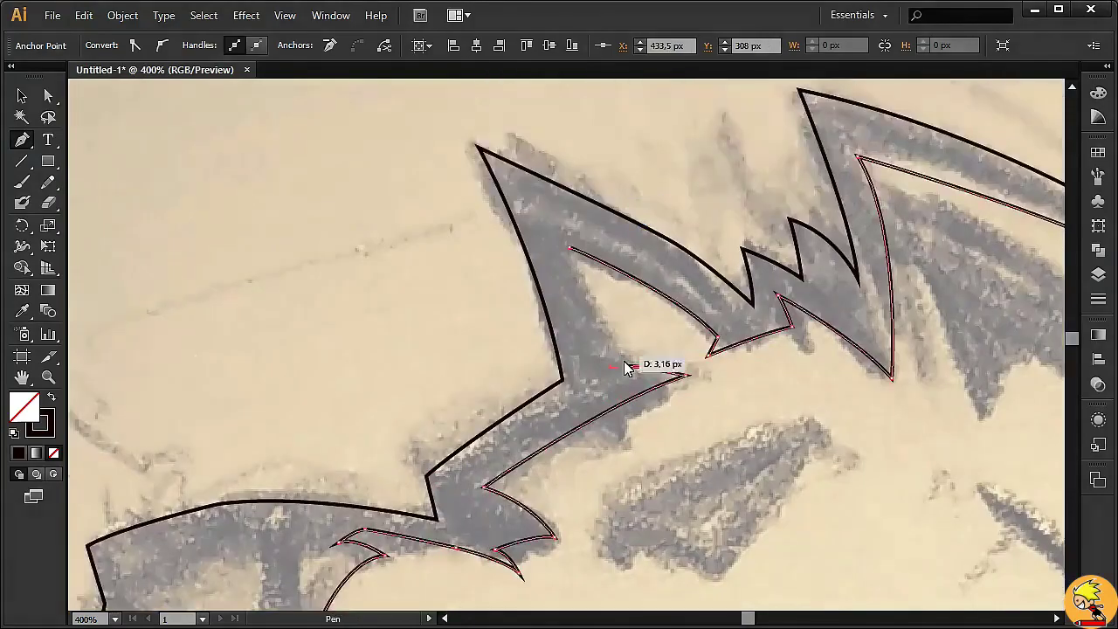
pyautogui.moveTo(891, 392); pyautogui.dragTo(629, 431)
pyautogui.click(717, 450)
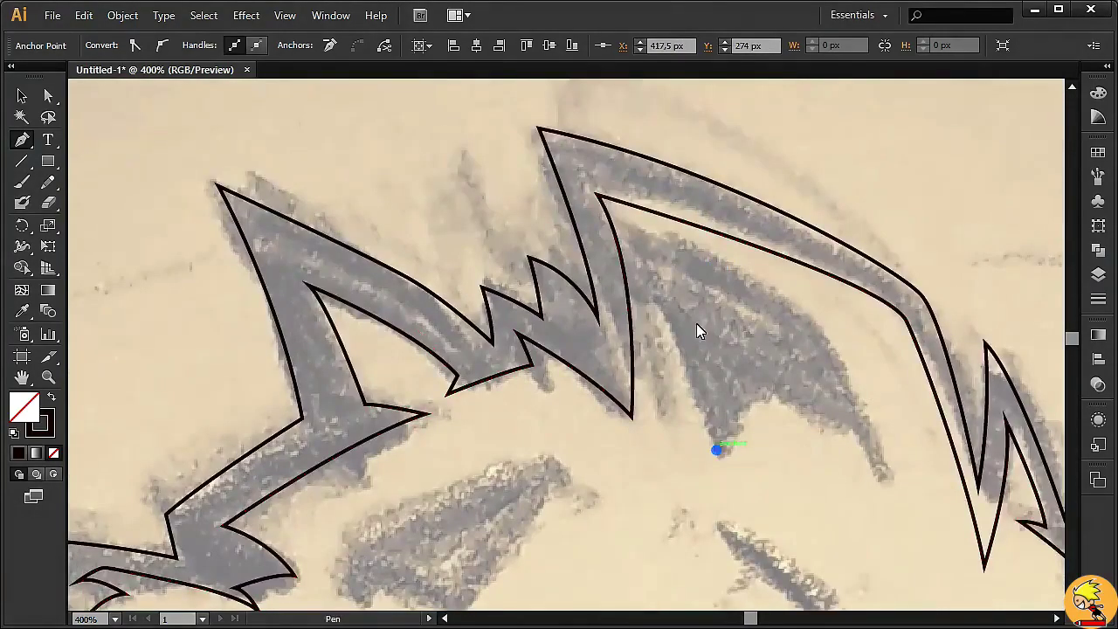
pyautogui.click(647, 243)
# Add the remaining fur points and close the fur tuft outline
pyautogui.click(813, 324)
pyautogui.click(903, 497)
pyautogui.moveTo(781, 406); pyautogui.dragTo(775, 404)
pyautogui.click(716, 450)
# Trace and close the next fur tuft, then move its bottom anchor to match the sketch
pyautogui.moveTo(719, 457); pyautogui.dragTo(749, 270)
pyautogui.click(431, 377)
pyautogui.moveTo(458, 313); pyautogui.dragTo(471, 300)
pyautogui.click(715, 276)
pyautogui.click(653, 263)
pyautogui.moveTo(568, 392); pyautogui.dragTo(522, 405)
pyautogui.click(477, 358)
pyautogui.click(431, 377)
pyautogui.moveTo(578, 352); pyautogui.dragTo(668, 299)
pyautogui.press('a')
pyautogui.moveTo(645, 341); pyautogui.dragTo(664, 330)
pyautogui.click(716, 297)
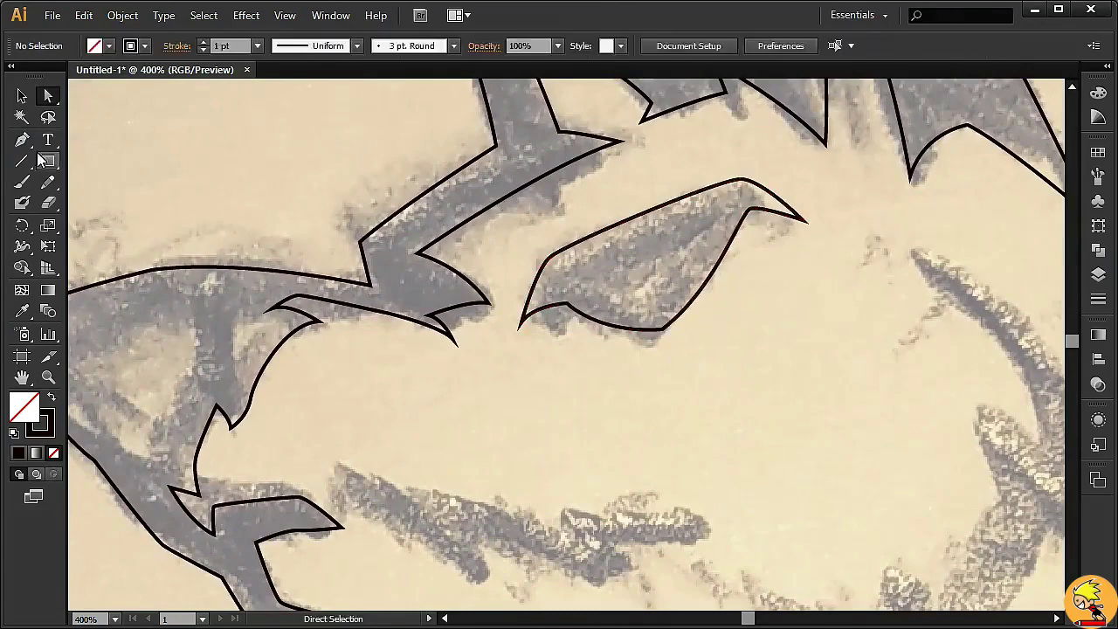
# Trace the small triangular inner eye shape and bend its edge to fit the sketch
pyautogui.click(593, 288)
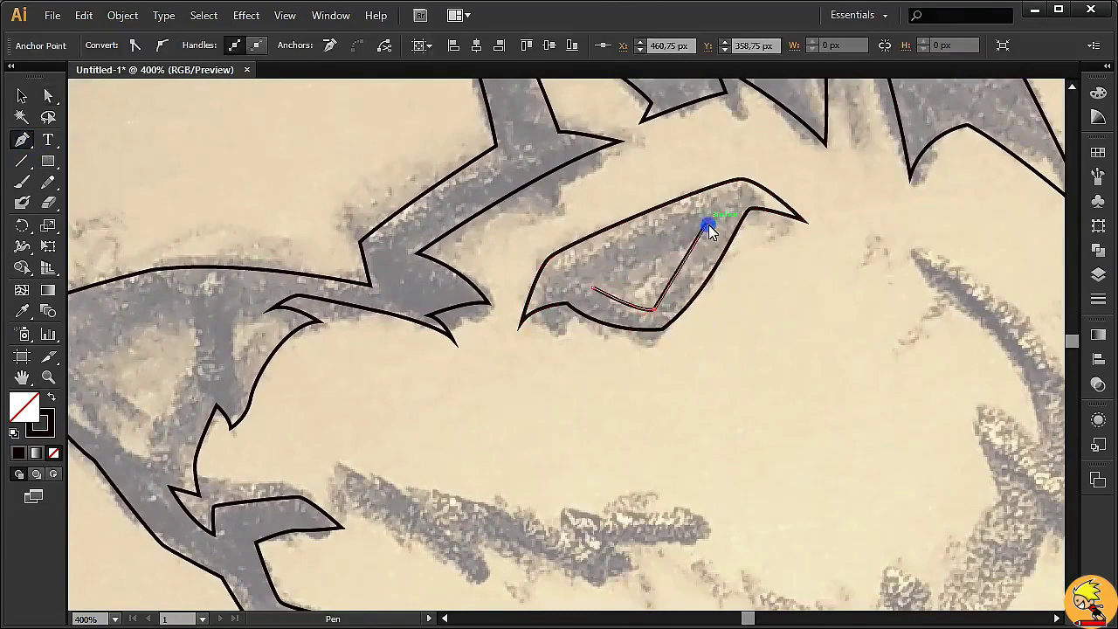
pyautogui.click(592, 289)
pyautogui.press('a')
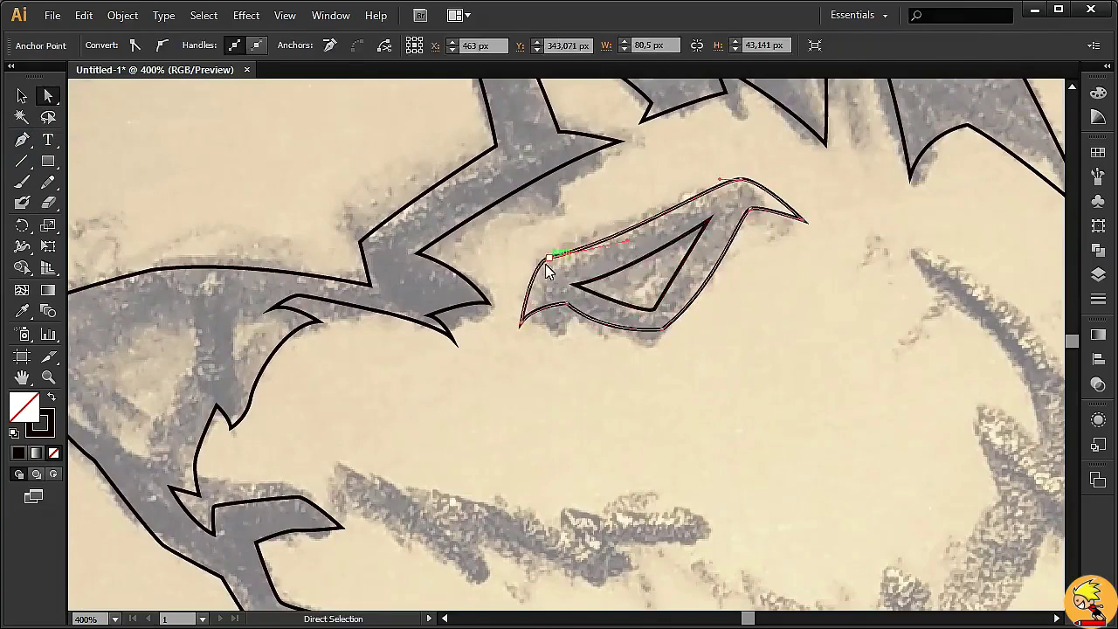
pyautogui.moveTo(540, 262); pyautogui.dragTo(533, 291)
pyautogui.click(767, 335)
pyautogui.scroll(-5, 105, 253)
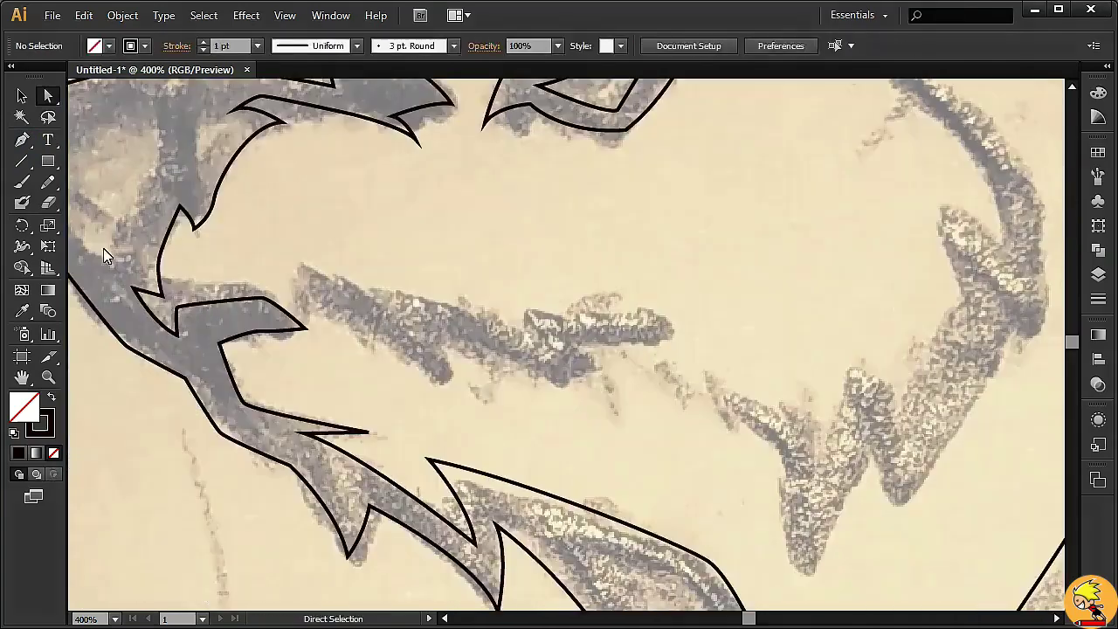
# Trace the jagged mouth line with curved and corner anchors and close it
pyautogui.click(298, 272)
pyautogui.moveTo(451, 378); pyautogui.dragTo(501, 401)
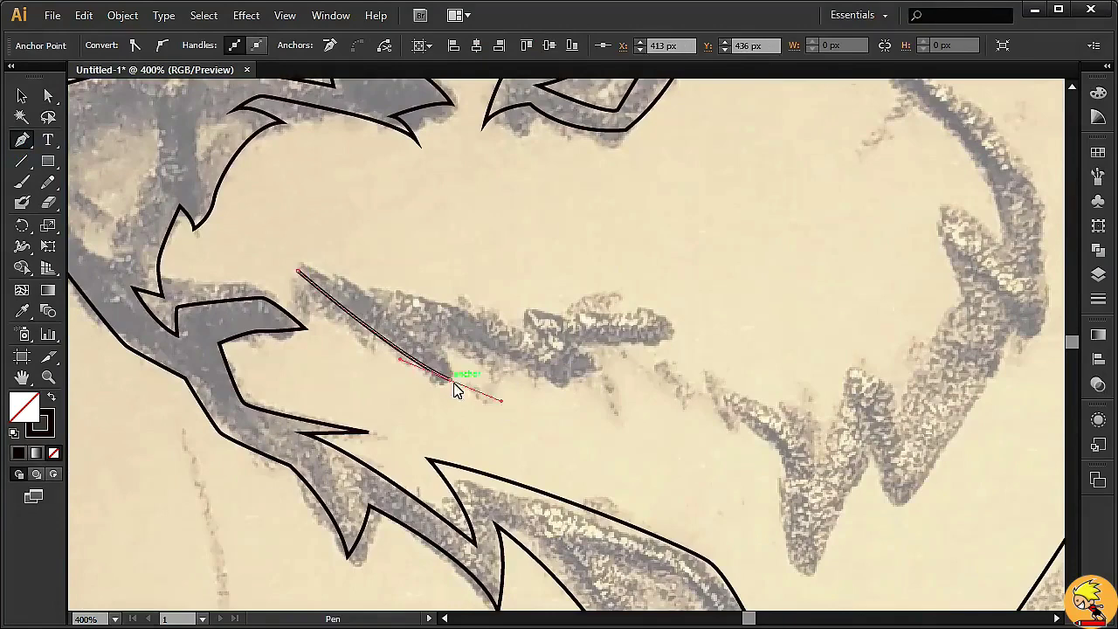
pyautogui.click(438, 340)
pyautogui.moveTo(601, 376); pyautogui.dragTo(605, 378)
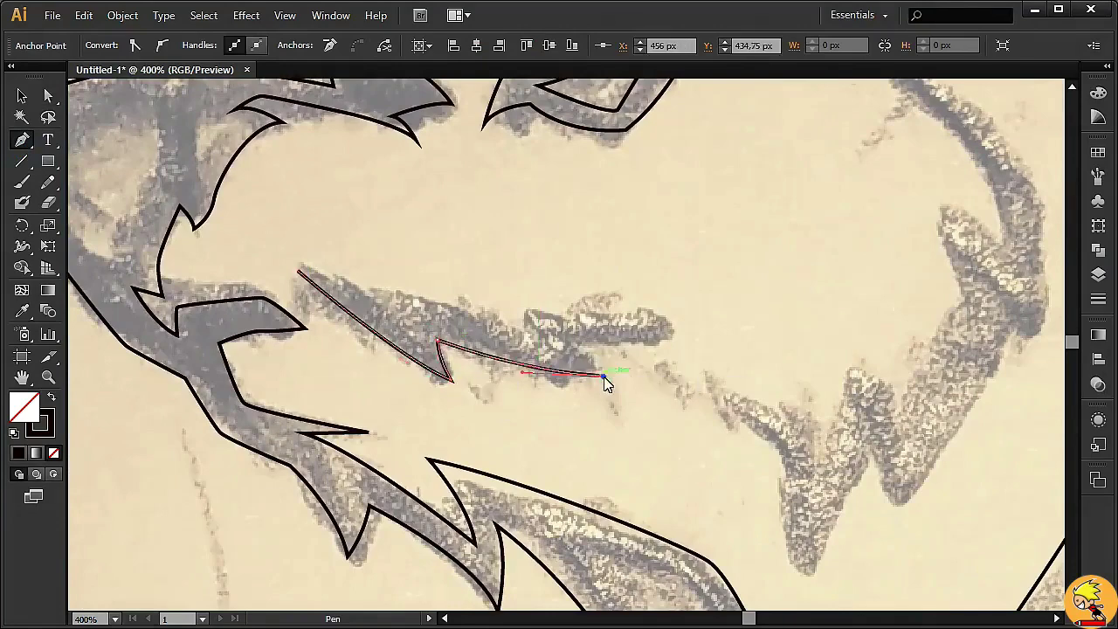
pyautogui.click(677, 334)
pyautogui.moveTo(528, 314); pyautogui.dragTo(492, 295)
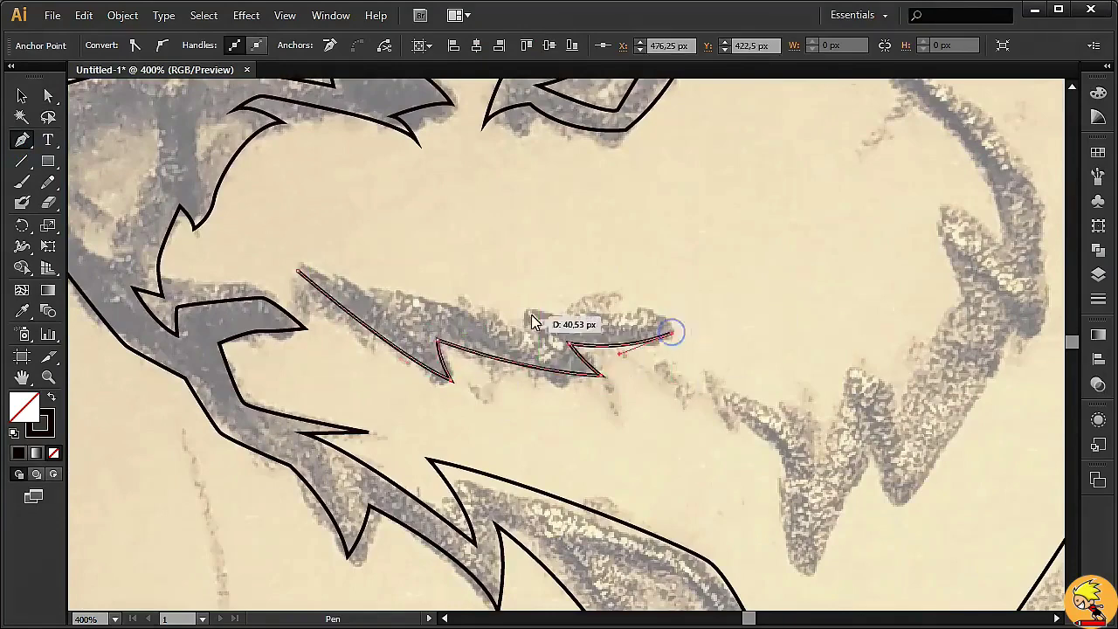
pyautogui.moveTo(587, 256); pyautogui.dragTo(687, 370)
pyautogui.moveTo(482, 404); pyautogui.dragTo(486, 419)
pyautogui.moveTo(516, 461); pyautogui.dragTo(515, 460)
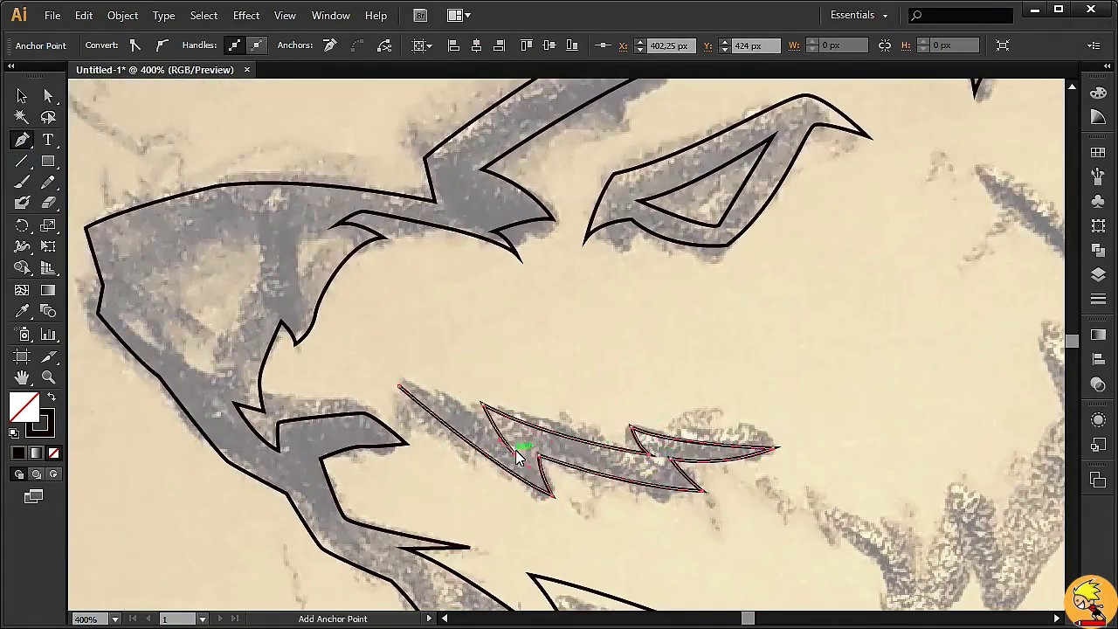
pyautogui.hscroll(4, 392, 328)
pyautogui.scroll(-2, 466, 257)
# Trace the cheek fur shape's jagged points up to its top edge
pyautogui.moveTo(449, 241)
pyautogui.mouseDown()
pyautogui.moveTo(452, 303)
pyautogui.moveTo(524, 362)
pyautogui.mouseUp()
pyautogui.click(515, 430)
pyautogui.click(578, 298)
pyautogui.click(606, 357)
pyautogui.scroll(1, 637, 350)
pyautogui.moveTo(709, 284); pyautogui.dragTo(730, 211)
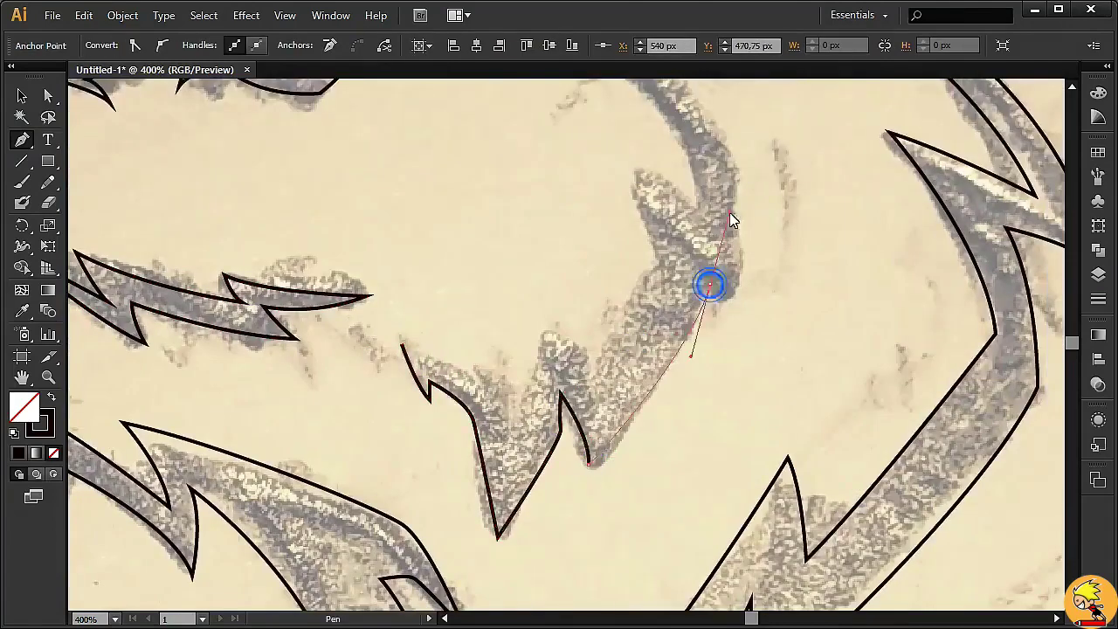
pyautogui.click(730, 309)
pyautogui.scroll(3, 732, 327)
pyautogui.click(737, 326)
pyautogui.moveTo(575, 180); pyautogui.dragTo(500, 152)
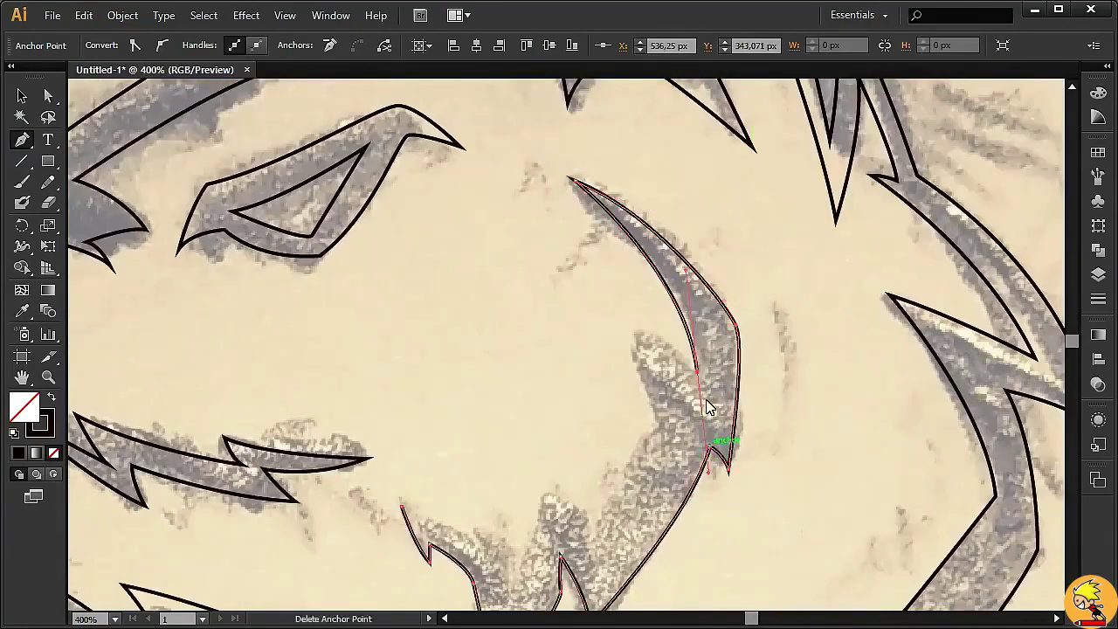
# Finish the cheek fur's outer and inner edges, close the outline, and deselect it
pyautogui.click(644, 329)
pyautogui.scroll(-2, 668, 306)
pyautogui.click(662, 299)
pyautogui.click(589, 404)
pyautogui.moveTo(559, 361); pyautogui.dragTo(539, 378)
pyautogui.moveTo(523, 444); pyautogui.dragTo(486, 493)
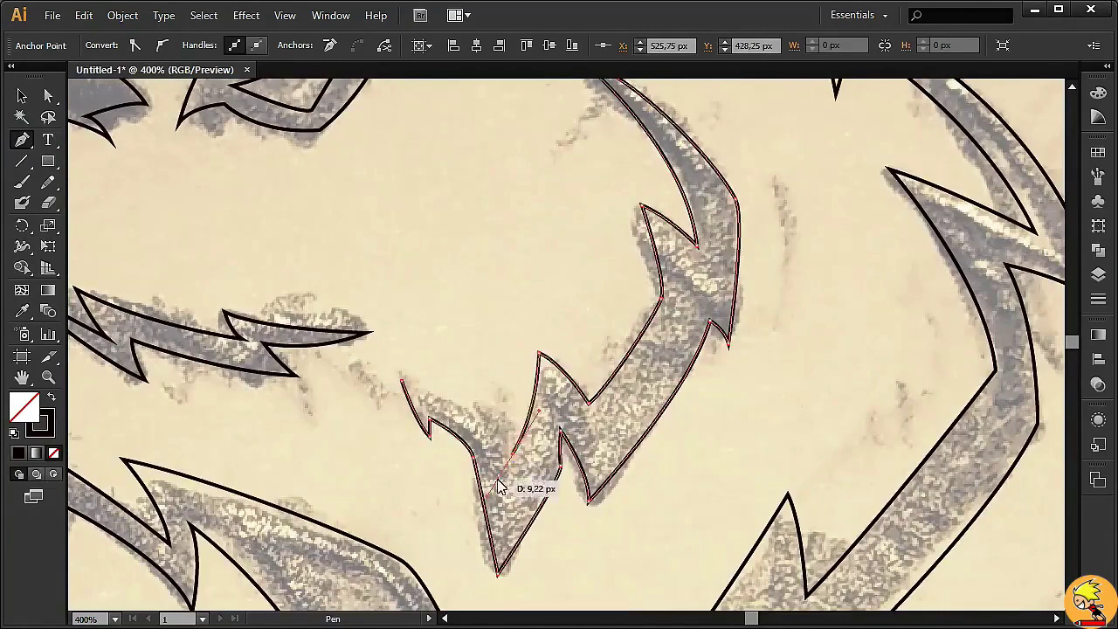
pyautogui.click(403, 381)
pyautogui.press('v')
pyautogui.click(461, 231)
# Zoom out to the whole wolf head and hide the sketch layer
pyautogui.hotkey('ctrl', '-')
pyautogui.hotkey('ctrl', '-')
pyautogui.hotkey('ctrl', '-')
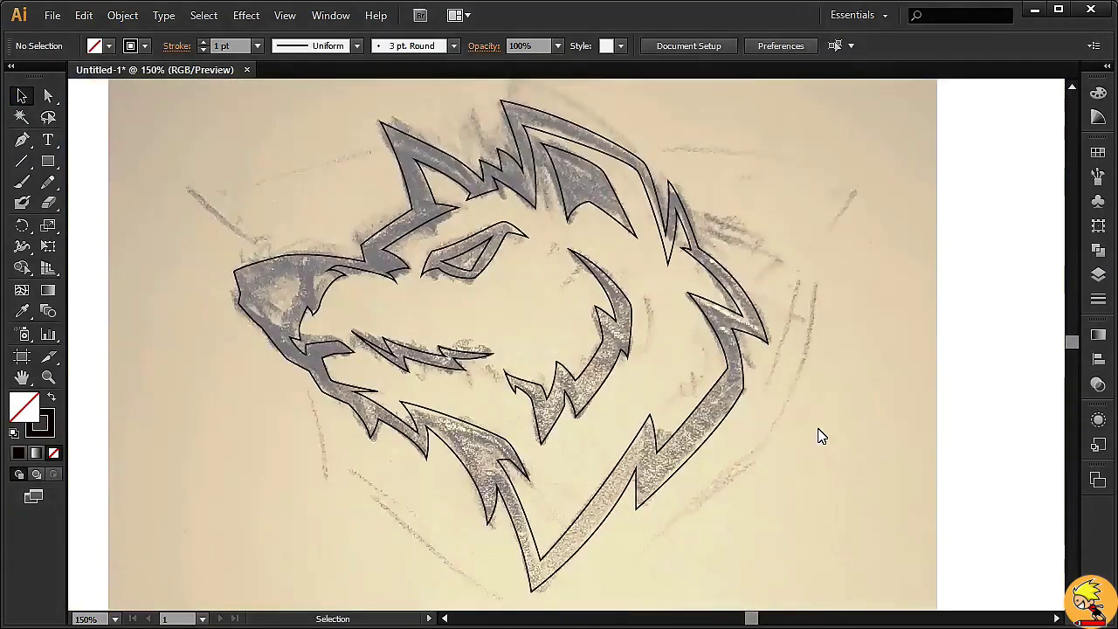
pyautogui.scroll(2, 822, 437)
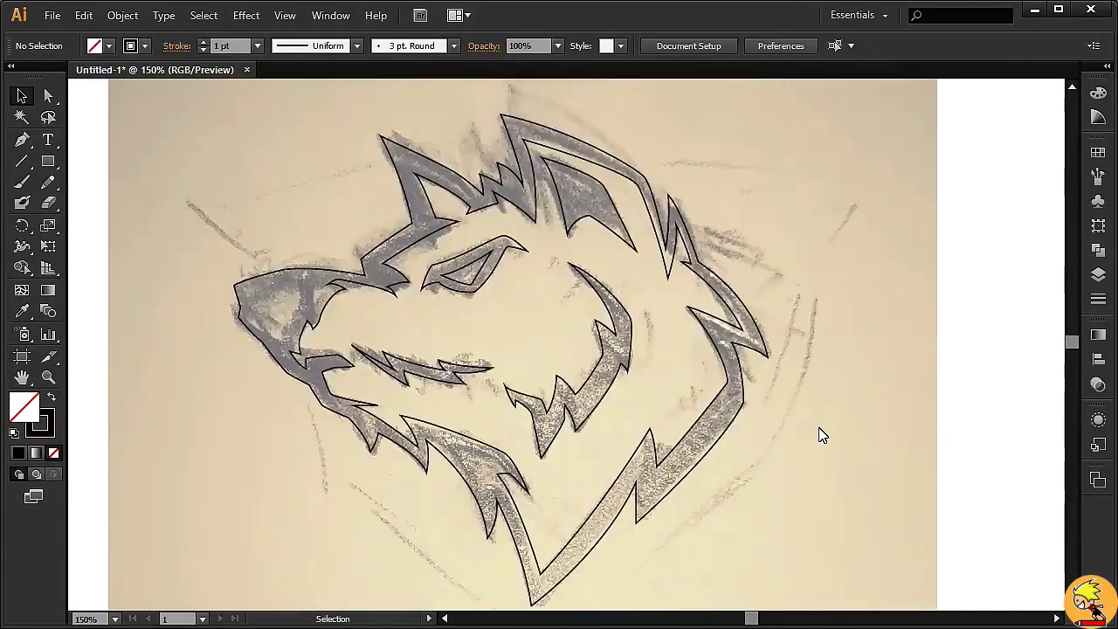
pyautogui.scroll(1, 1005, 306)
pyautogui.click(1099, 274)
pyautogui.click(892, 180)
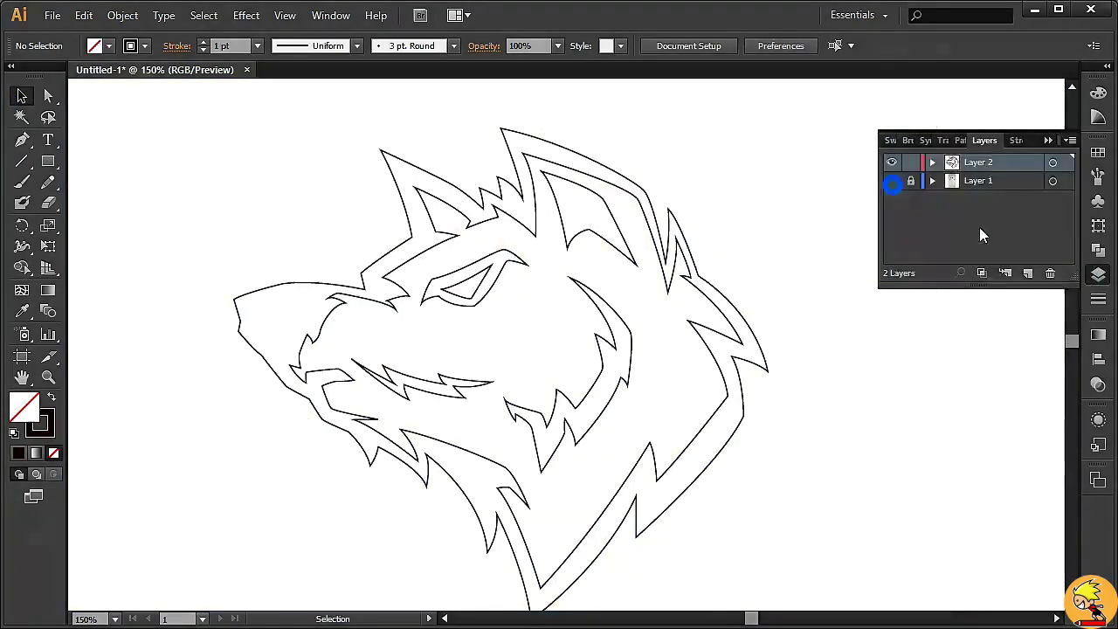
pyautogui.click(902, 287)
# Fill the inner wolf face shape with white
pyautogui.click(529, 233)
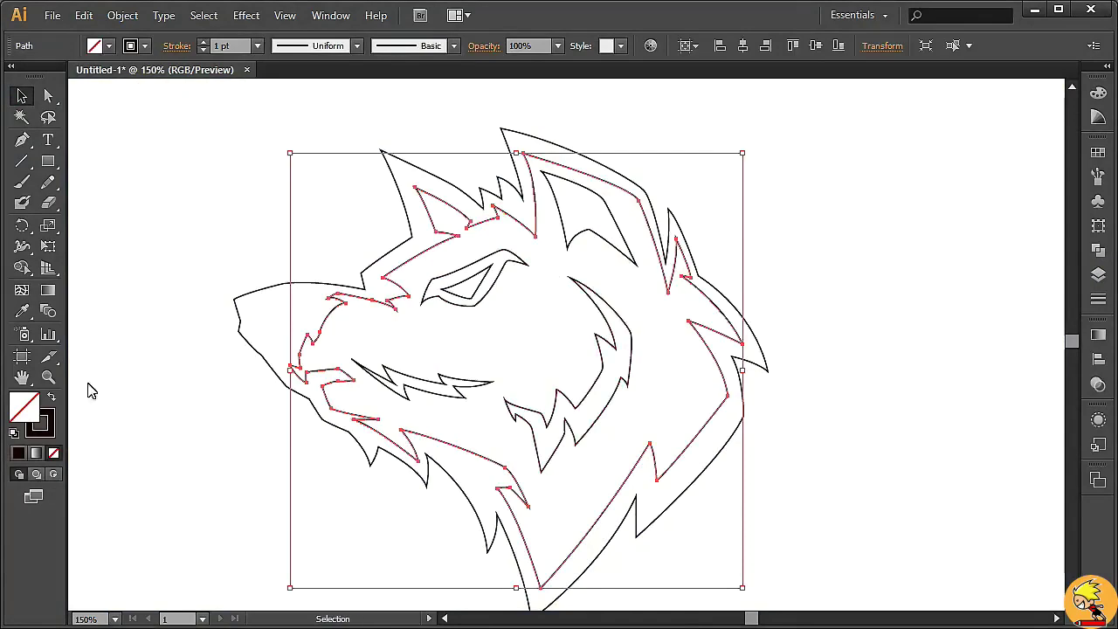
pyautogui.click(52, 400)
pyautogui.click(1098, 152)
pyautogui.click(987, 195)
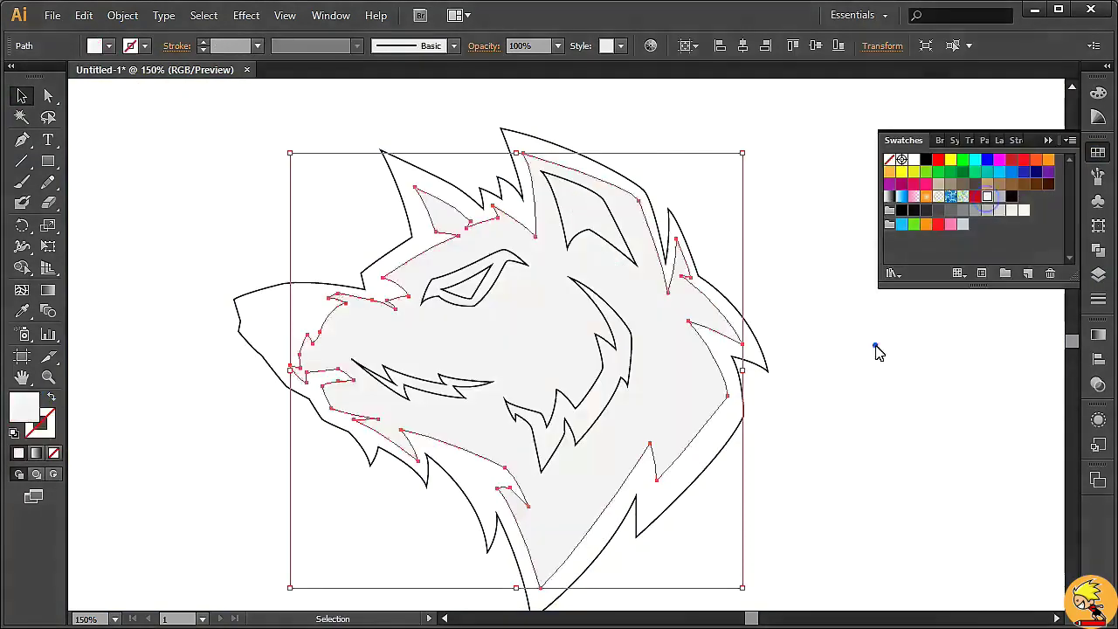
pyautogui.click(874, 350)
# Fill the outer outline, eye surround, muzzle and jaw shapes near-black
pyautogui.click(758, 339)
pyautogui.scroll(2, 881, 406)
pyautogui.click(881, 407)
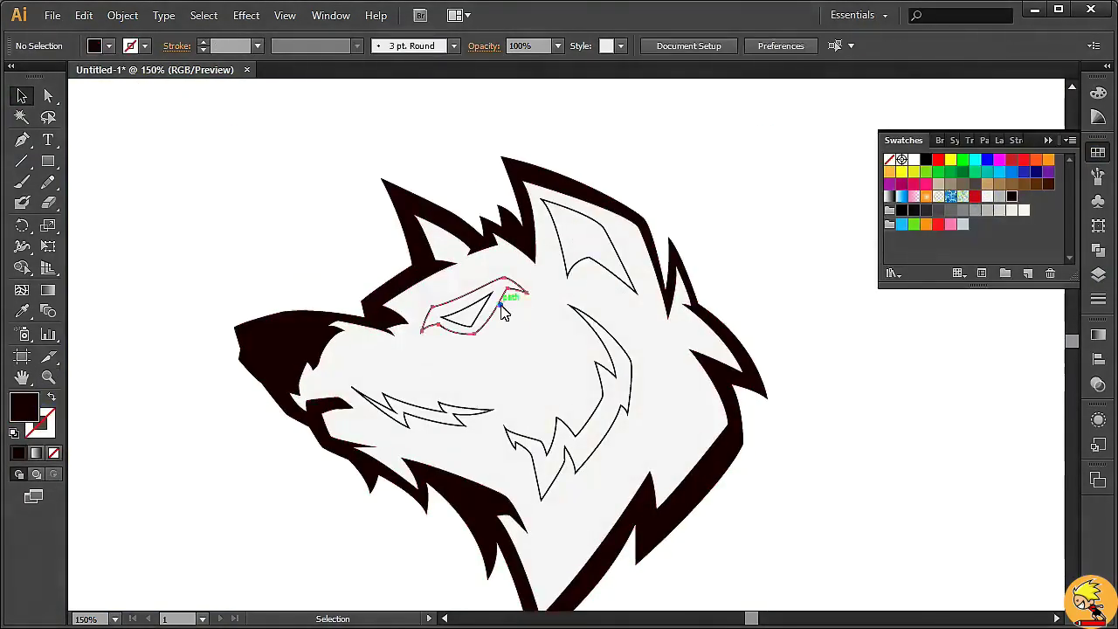
pyautogui.click(503, 296)
pyautogui.keyDown('shift'); pyautogui.click(437, 411); pyautogui.keyUp('shift')
pyautogui.keyDown('shift'); pyautogui.click(554, 429); pyautogui.keyUp('shift')
pyautogui.hotkey('shift', 'x')
pyautogui.click(268, 439)
# Fill the small inner eye shape red and recentre the view
pyautogui.click(468, 310)
pyautogui.click(50, 399)
pyautogui.click(975, 196)
pyautogui.click(906, 387)
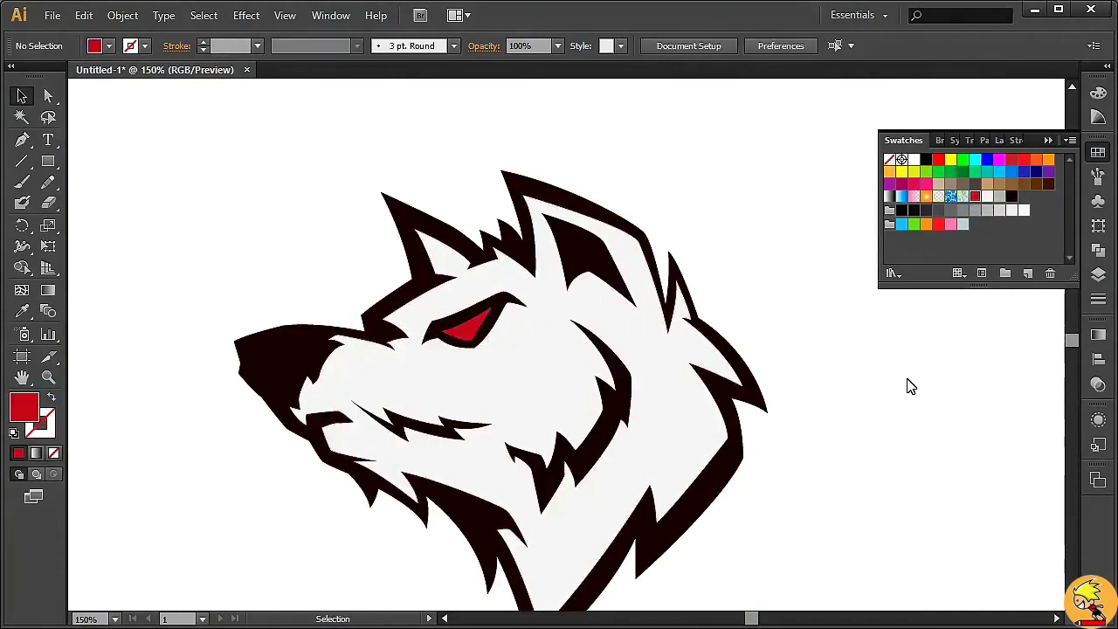
pyautogui.moveTo(907, 388); pyautogui.dragTo(989, 457)
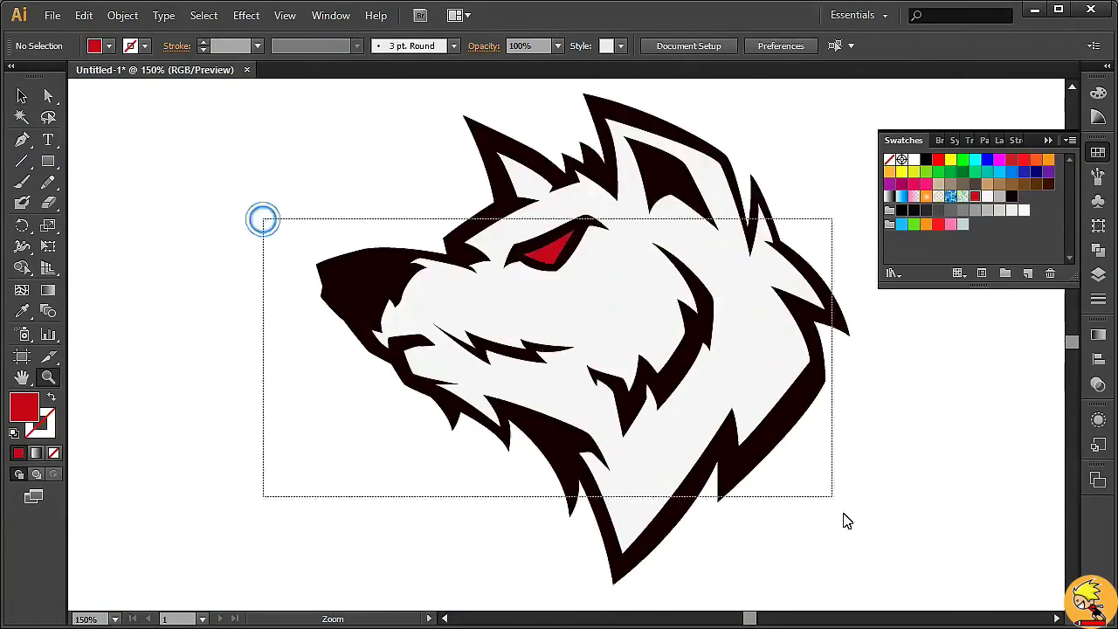
# Zoom in on the snout and start a pen path along the inner mouth edges
pyautogui.moveTo(263, 218); pyautogui.dragTo(839, 511)
pyautogui.press('p')
pyautogui.click(337, 280)
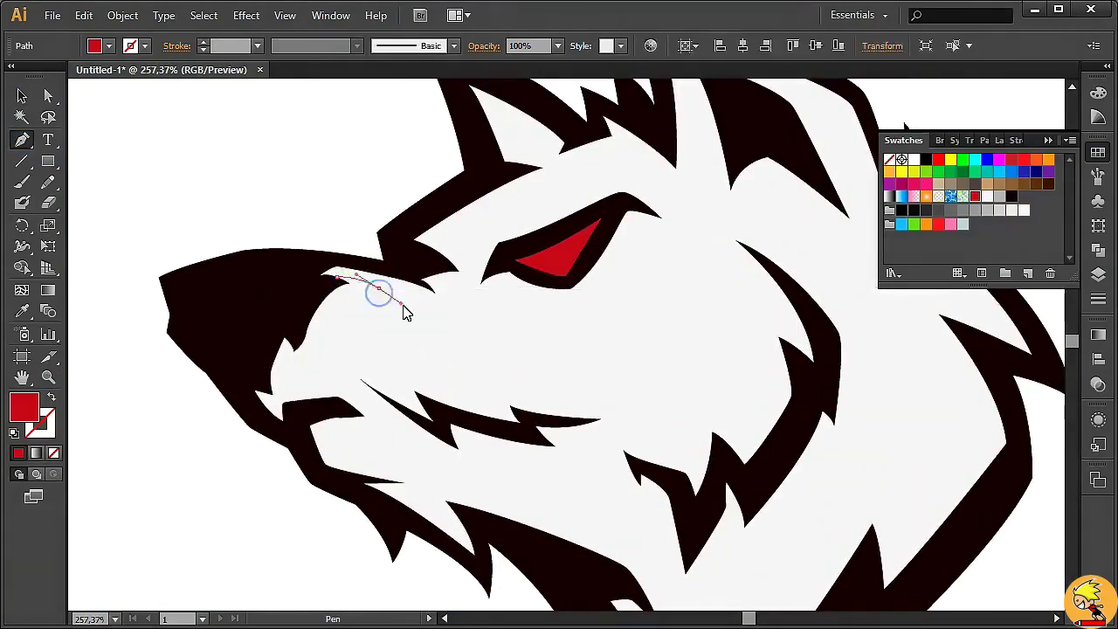
pyautogui.moveTo(330, 326); pyautogui.dragTo(324, 356)
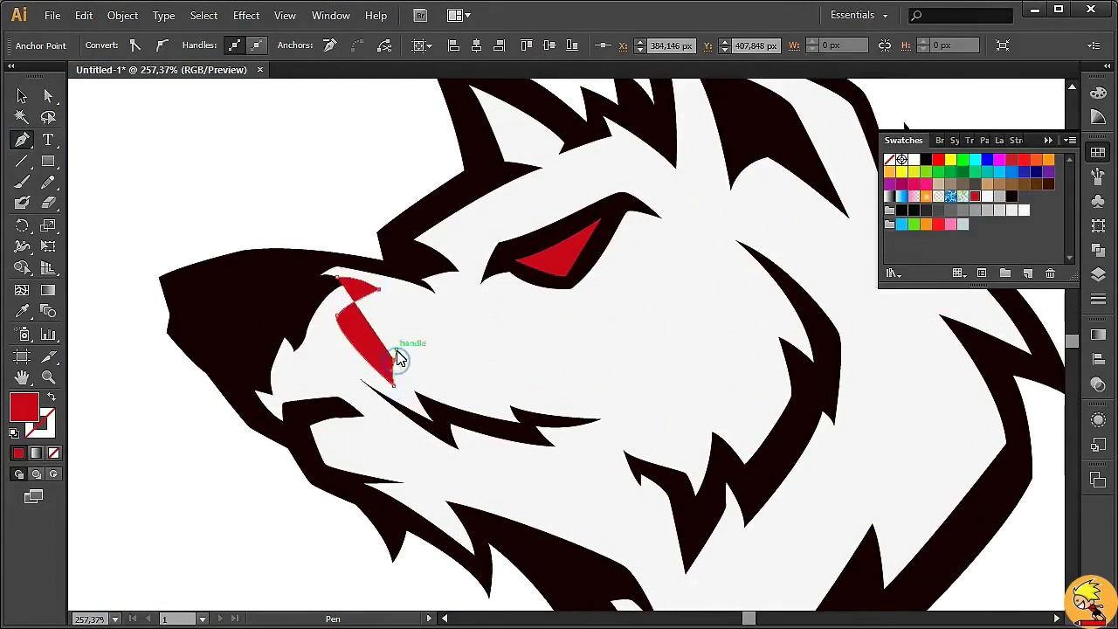
pyautogui.click(494, 401)
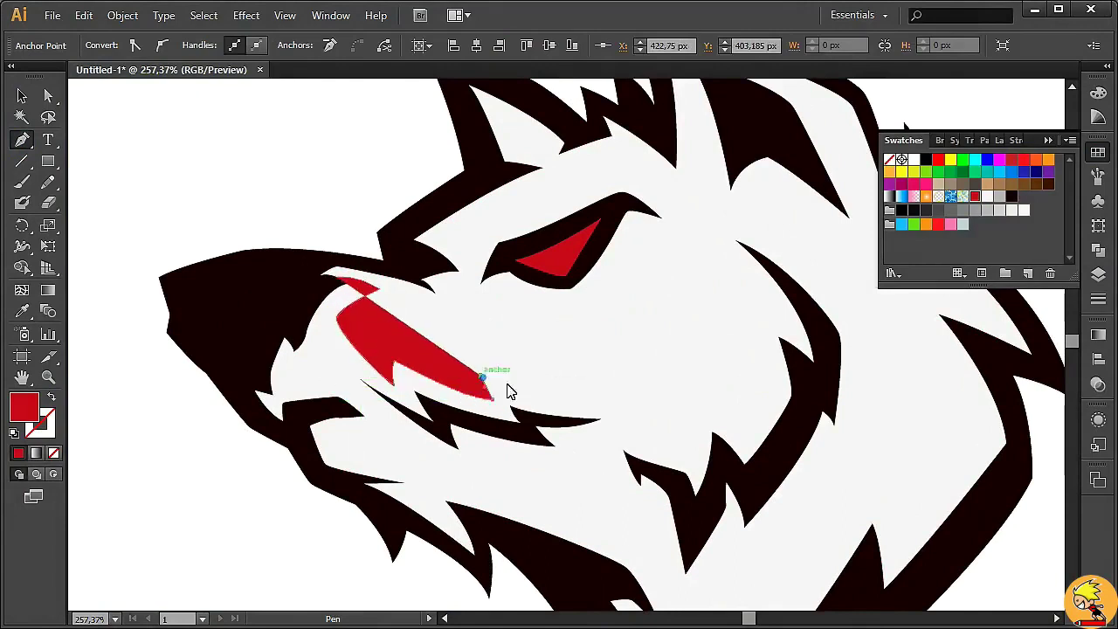
pyautogui.moveTo(644, 413); pyautogui.dragTo(706, 408)
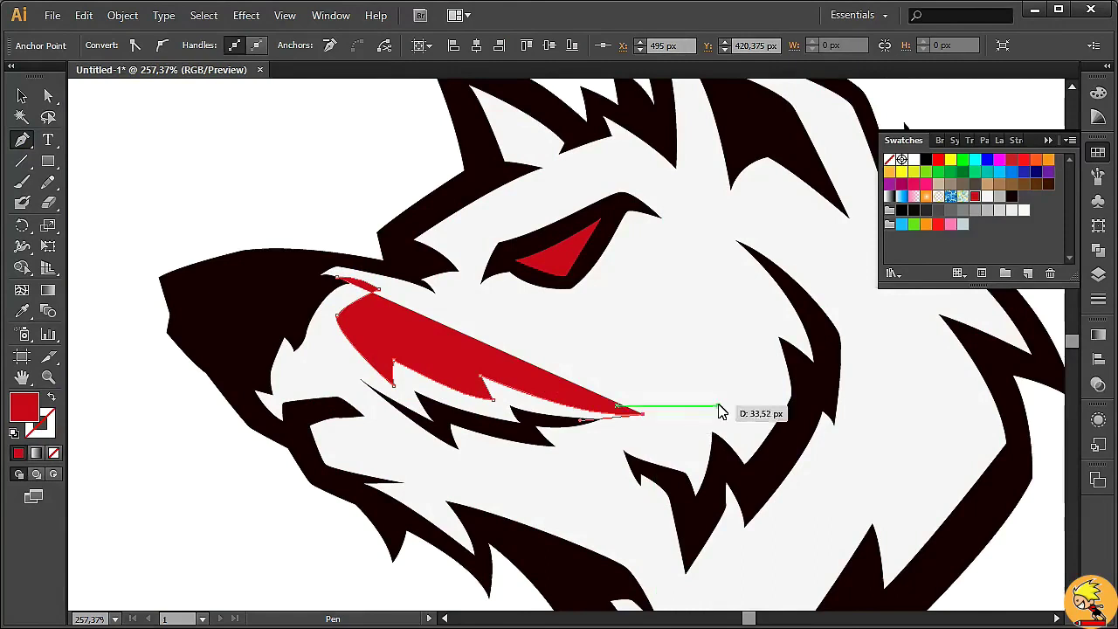
pyautogui.scroll(-1, 722, 413)
pyautogui.scroll(-1, 721, 413)
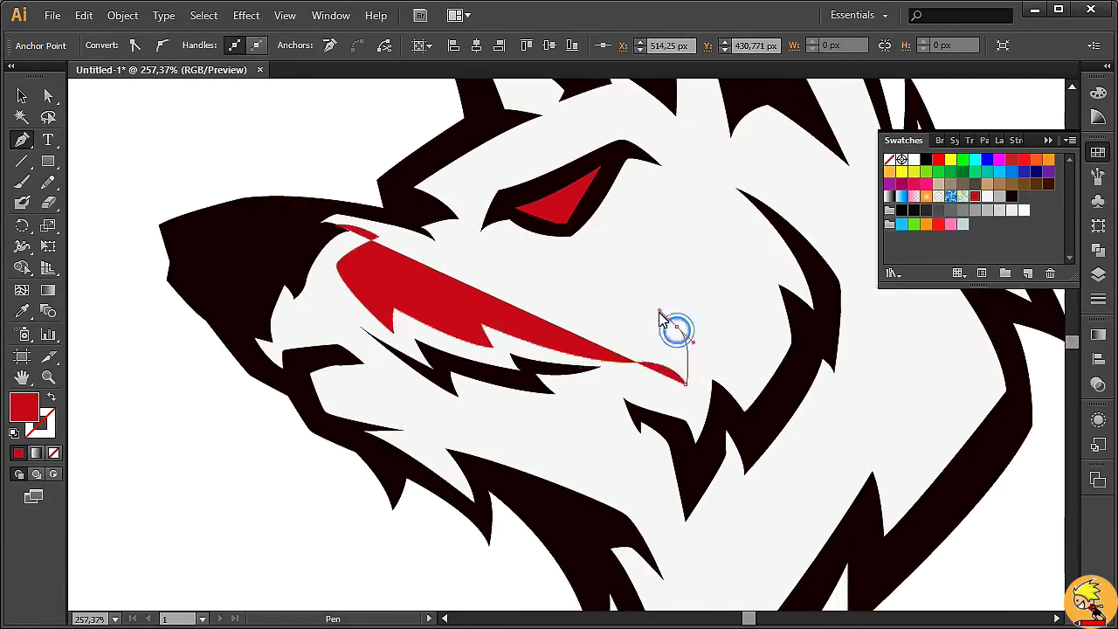
# Redo the mouth path's end, curving it to the mouth tip
pyautogui.click(677, 327)
pyautogui.moveTo(734, 371); pyautogui.dragTo(744, 404)
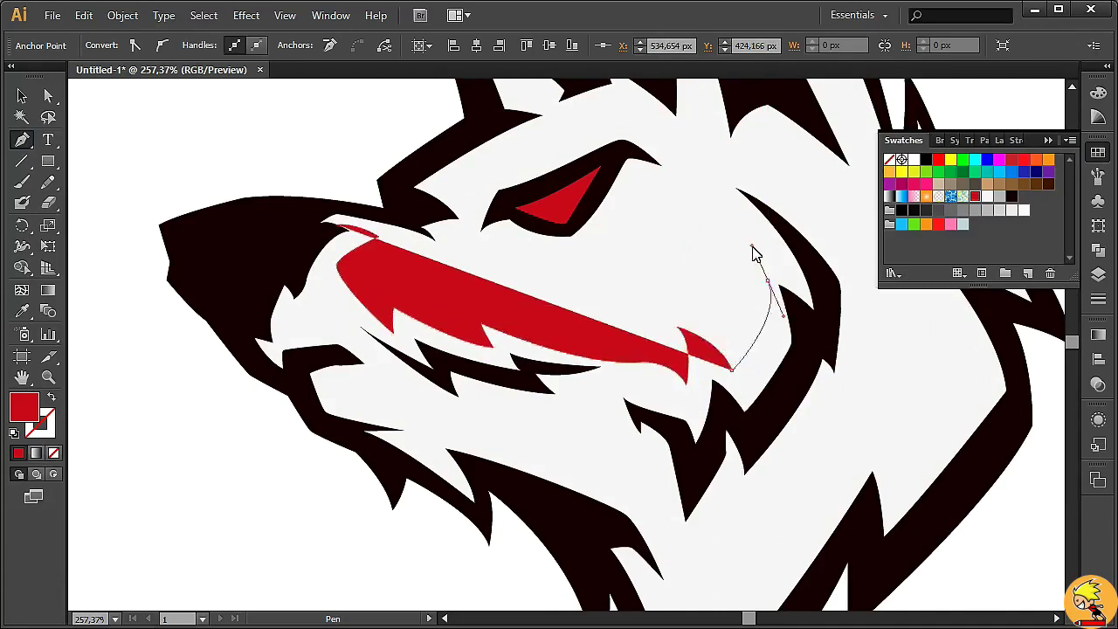
pyautogui.moveTo(770, 281); pyautogui.dragTo(775, 269)
pyautogui.hotkey('ctrl', 'z')
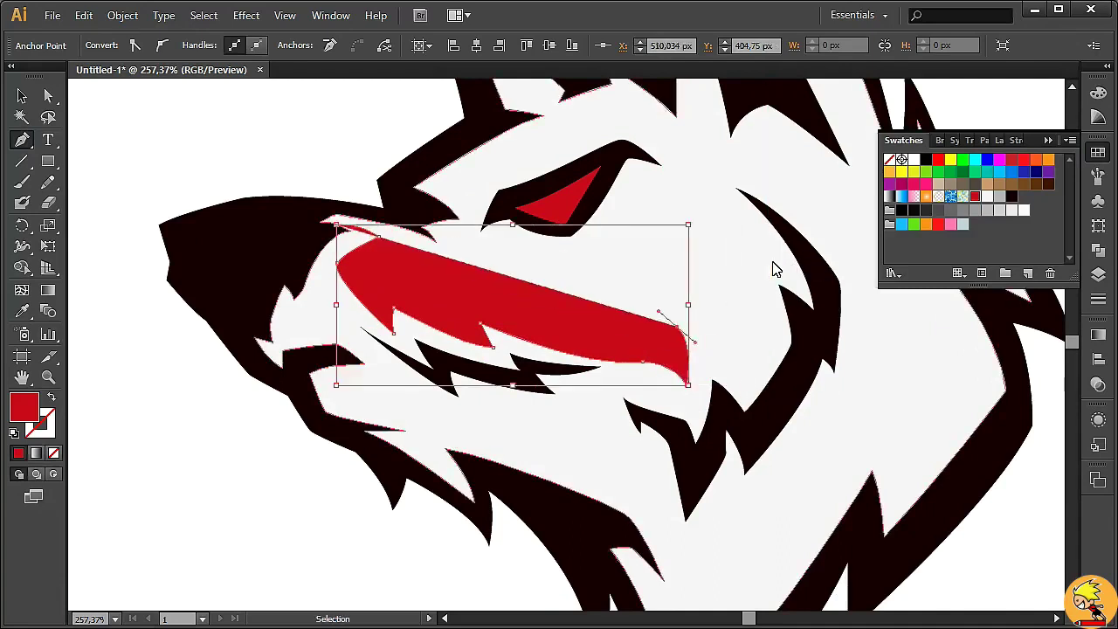
pyautogui.hotkey('ctrl', 'z')
pyautogui.hotkey('ctrl', 'z')
pyautogui.moveTo(696, 445)
pyautogui.mouseDown()
pyautogui.moveTo(693, 522)
pyautogui.moveTo(703, 455)
pyautogui.mouseUp()
pyautogui.moveTo(721, 497)
pyautogui.mouseDown()
pyautogui.moveTo(705, 414)
pyautogui.moveTo(679, 405)
pyautogui.mouseUp()
pyautogui.moveTo(704, 326); pyautogui.dragTo(734, 360)
# Continue the path along the upper jaw and down below the chin, shown as outline
pyautogui.scroll(1, 752, 350)
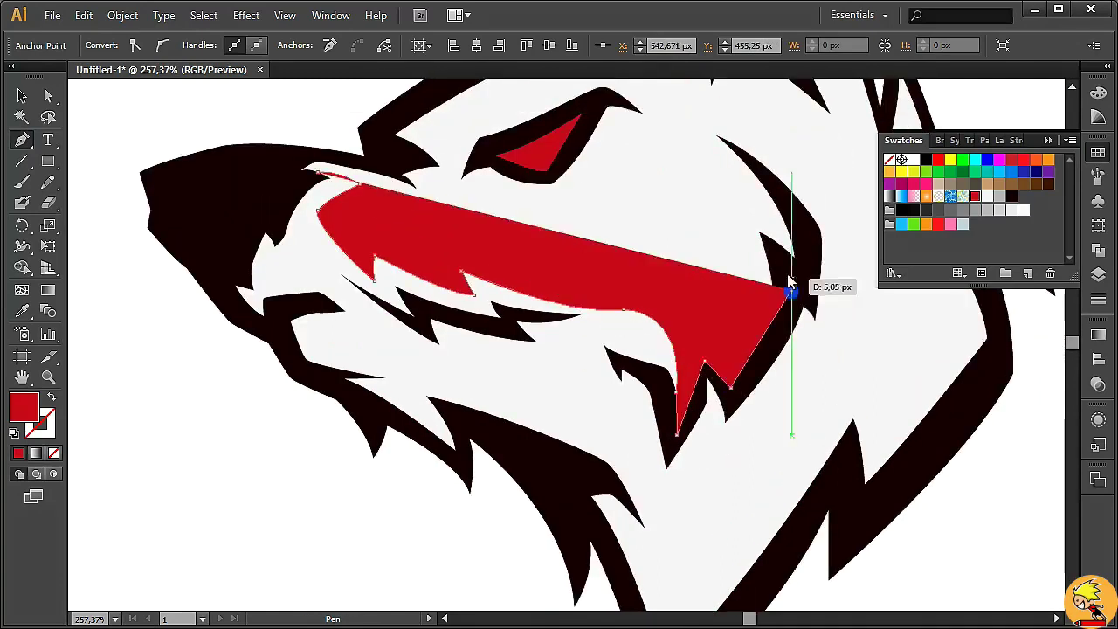
pyautogui.click(811, 247)
pyautogui.moveTo(755, 163); pyautogui.dragTo(747, 146)
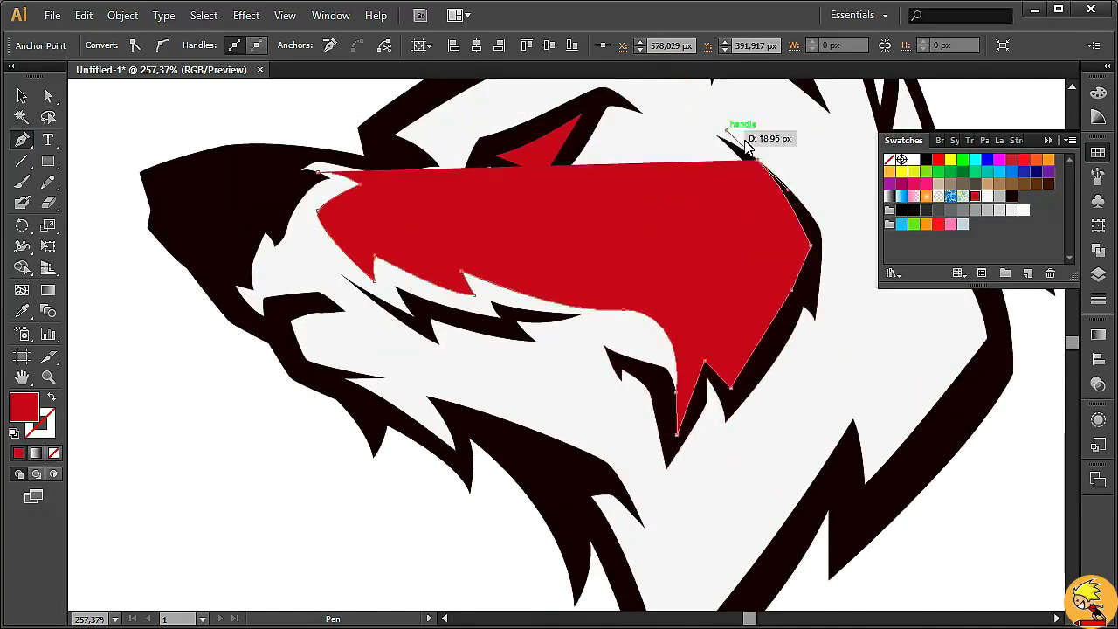
pyautogui.moveTo(823, 350)
pyautogui.mouseDown()
pyautogui.moveTo(811, 364)
pyautogui.moveTo(830, 374)
pyautogui.mouseUp()
pyautogui.hotkey('shift', 'x')
pyautogui.click(805, 328)
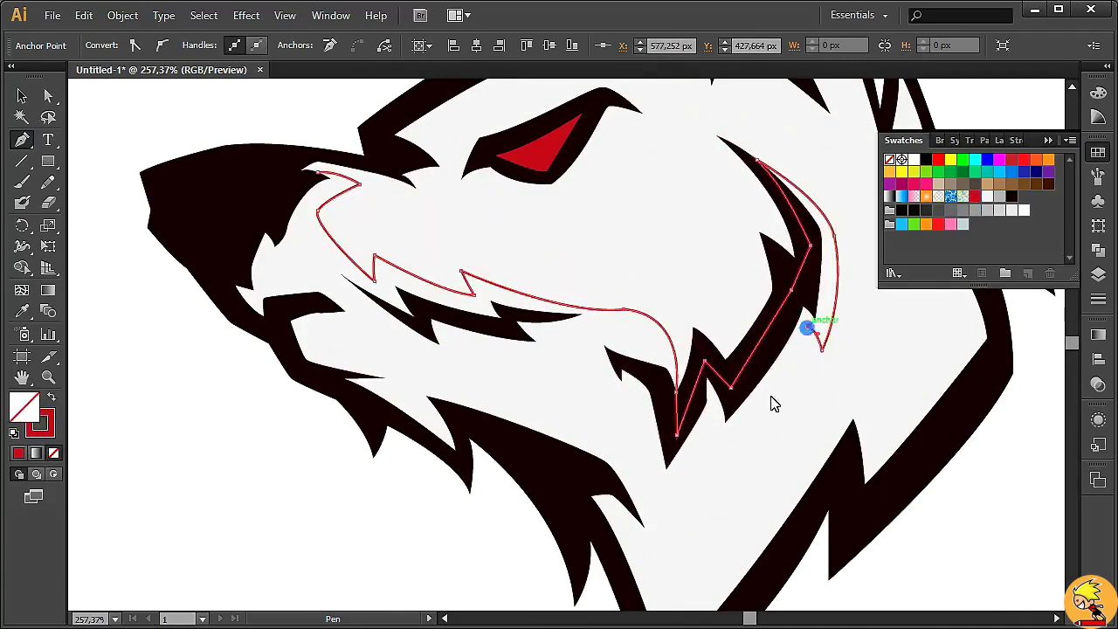
pyautogui.moveTo(737, 503); pyautogui.dragTo(718, 449)
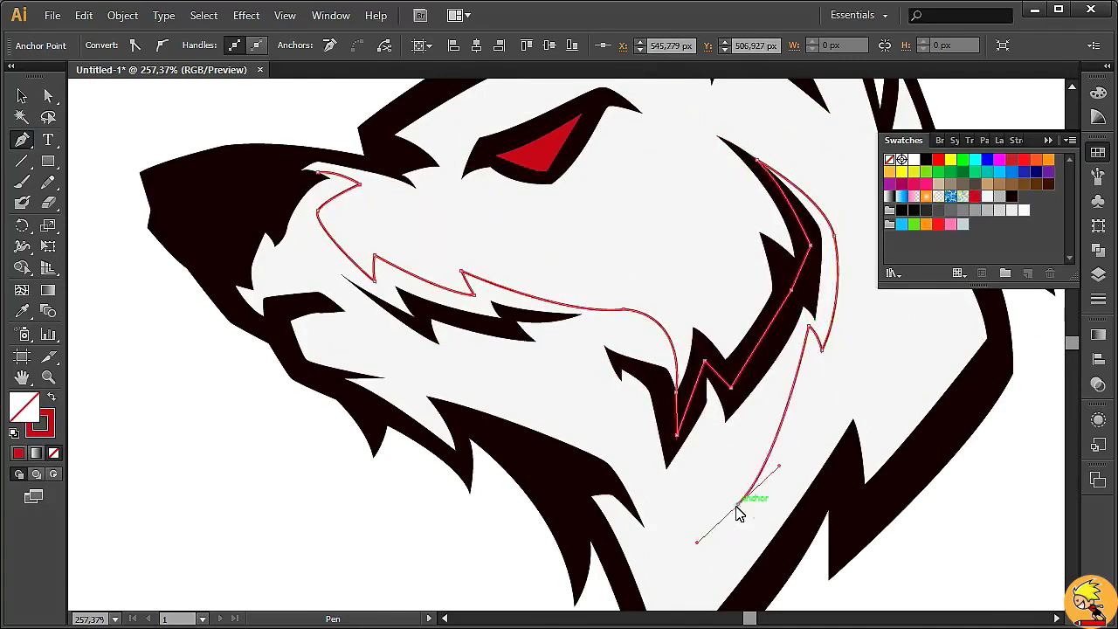
pyautogui.scroll(-5, 734, 472)
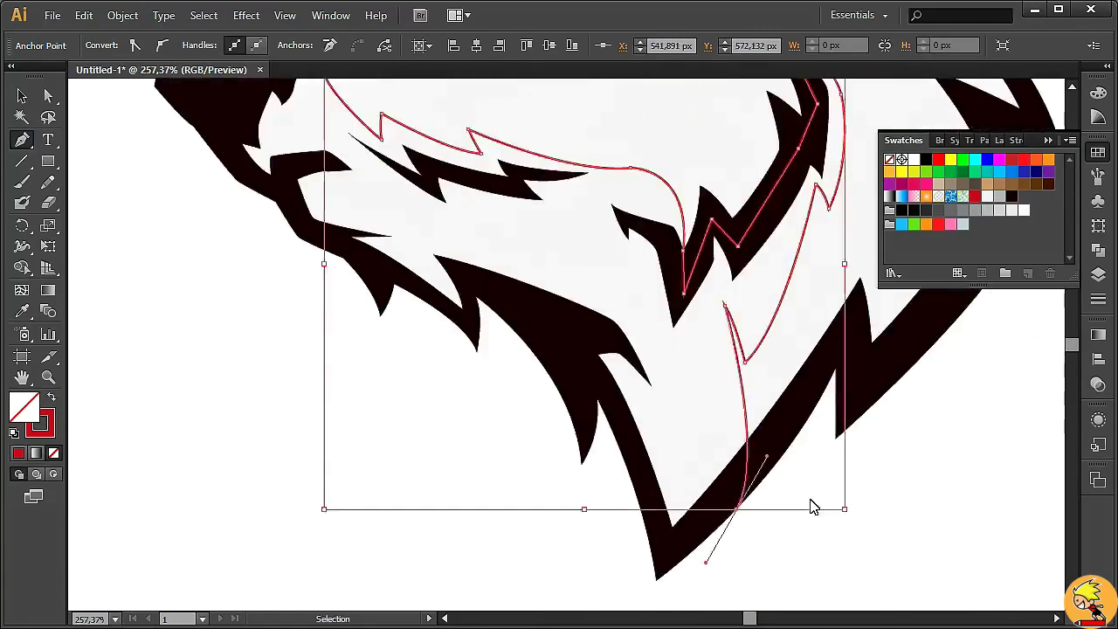
pyautogui.moveTo(569, 507); pyautogui.dragTo(681, 524)
# Close the jaw path, fill it light grey, and send it behind the black fur
pyautogui.scroll(4, 429, 320)
pyautogui.click(236, 361)
pyautogui.click(203, 192)
pyautogui.click(345, 140)
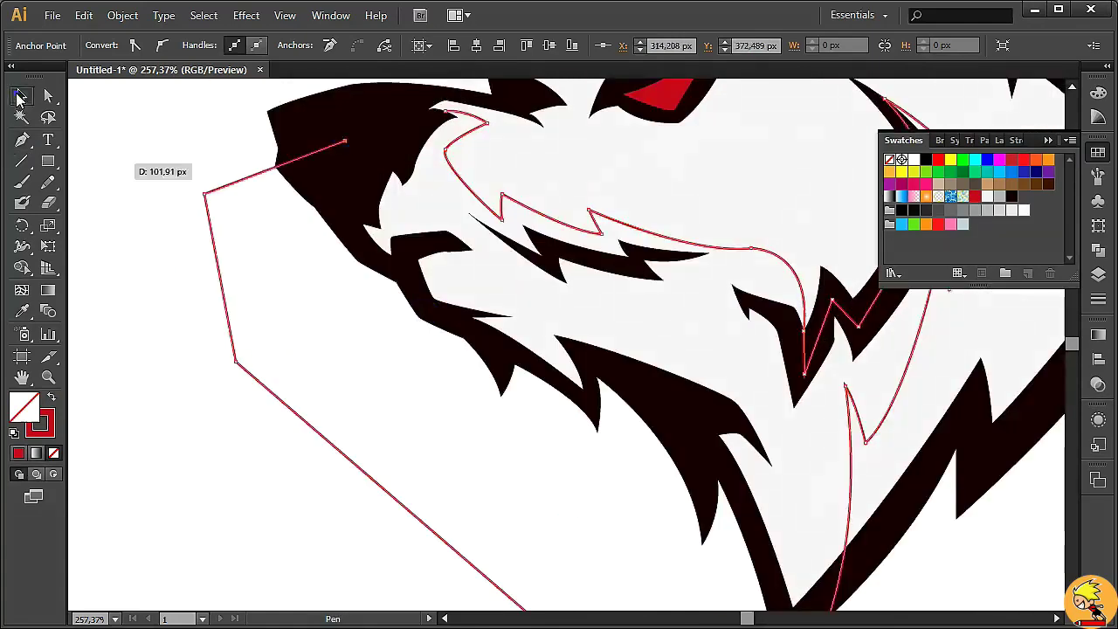
pyautogui.keyDown('shift'); pyautogui.click(468, 252); pyautogui.keyUp('shift')
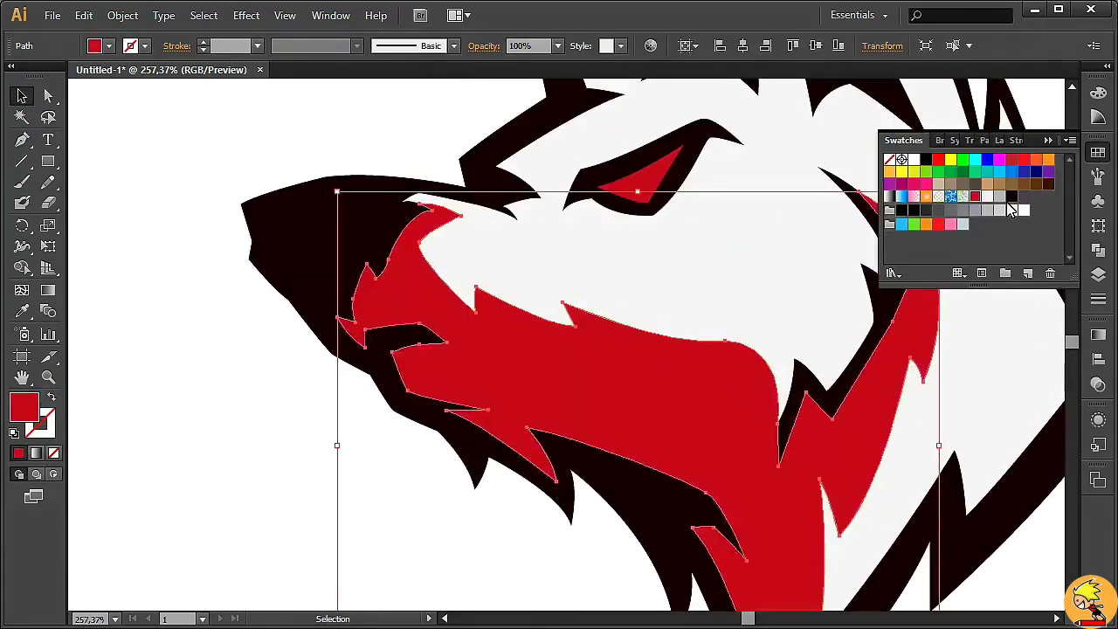
pyautogui.click(1000, 195)
pyautogui.press('a')
pyautogui.hotkey('ctrl', 'shift', '[')
pyautogui.hotkey('ctrl', ']')
pyautogui.click(248, 398)
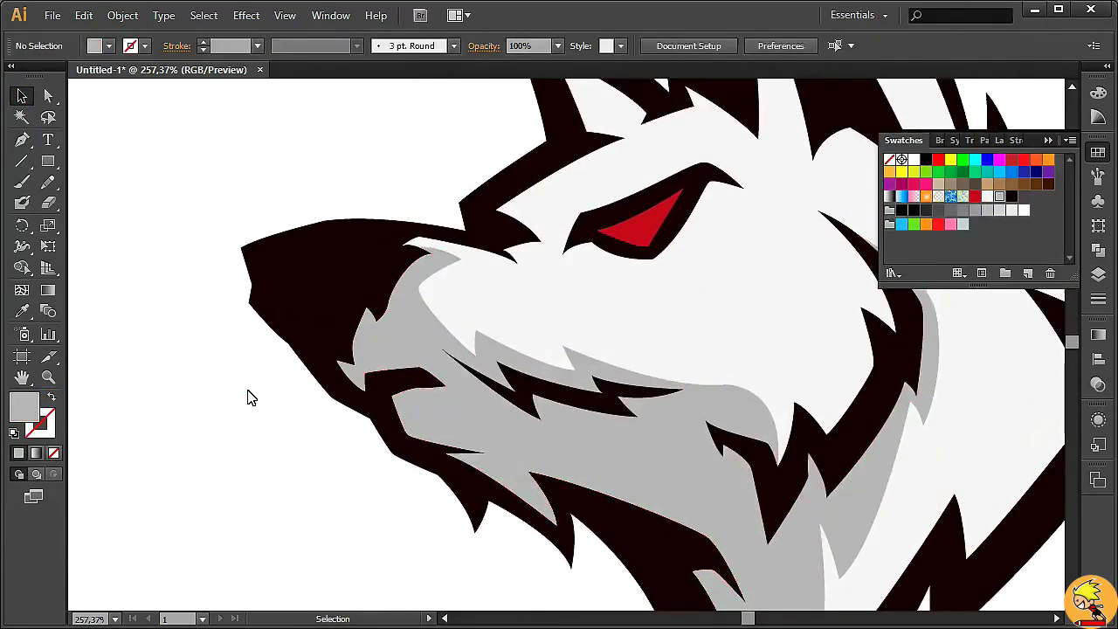
# Draw a small patch at the jaw corner and unite it with the grey shading
pyautogui.moveTo(692, 472); pyautogui.dragTo(745, 512)
pyautogui.moveTo(456, 300)
pyautogui.mouseDown()
pyautogui.moveTo(505, 319)
pyautogui.moveTo(548, 316)
pyautogui.mouseUp()
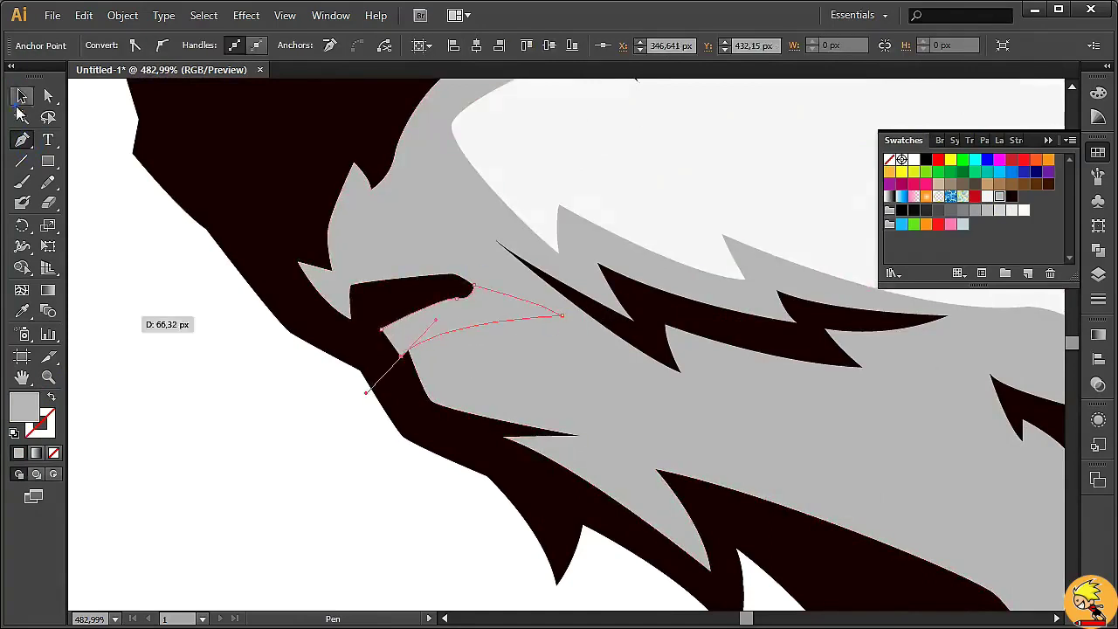
pyautogui.click(22, 96)
pyautogui.hotkey('shift', 'ctrl', 'F9')
pyautogui.click(956, 179)
pyautogui.hotkey('ctrl', '-')
pyautogui.hotkey('ctrl', '-')
pyautogui.click(207, 424)
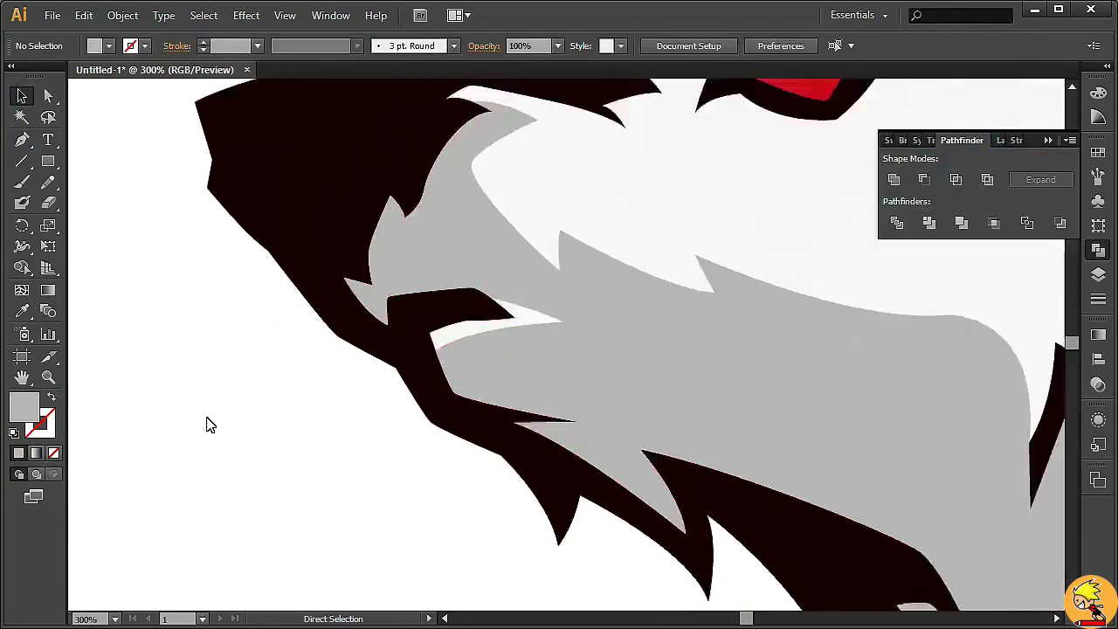
# Check the grey fur shape by zooming between the muzzle and the whole head
pyautogui.hotkey('ctrl', '-')
pyautogui.hotkey('ctrl', '-')
pyautogui.hotkey('ctrl', '-')
pyautogui.hotkey('ctrl', '-')
pyautogui.hotkey('ctrl', '1')
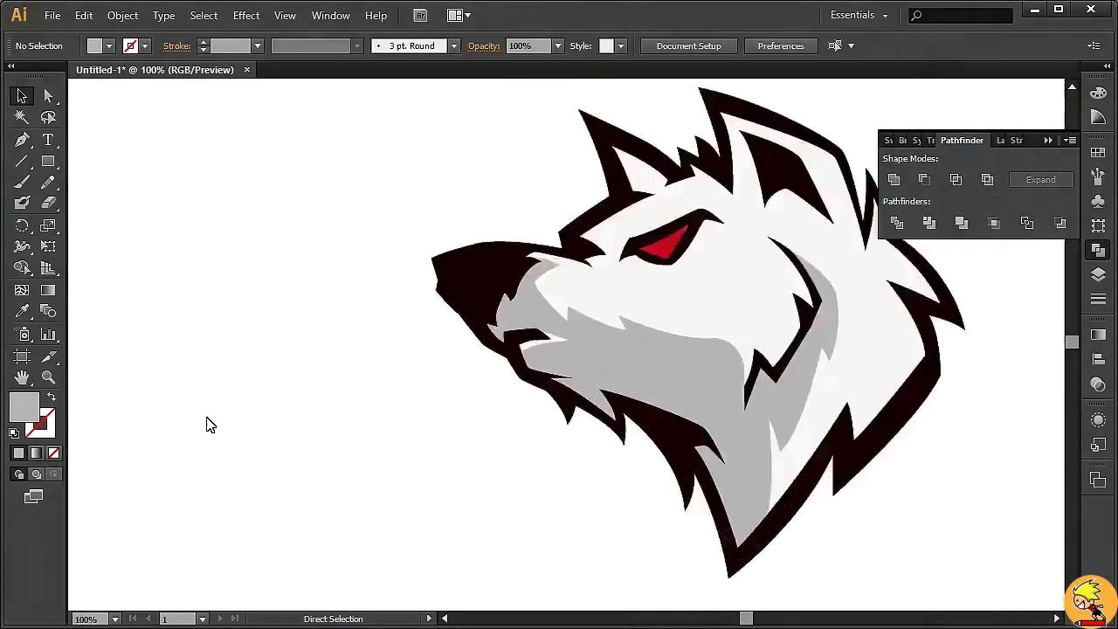
pyautogui.hotkey('ctrl', '+')
pyautogui.hotkey('ctrl', '+')
pyautogui.hotkey('ctrl', '+')
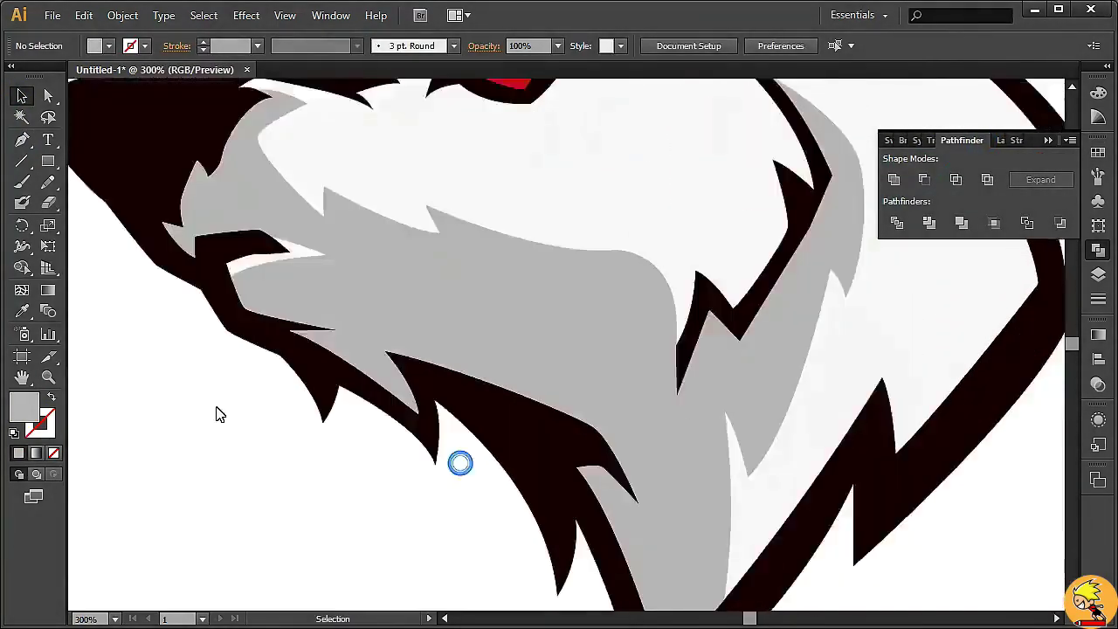
pyautogui.scroll(2, 201, 445)
pyautogui.press('a')
pyautogui.click(384, 312)
pyautogui.hotkey('ctrl', '1')
pyautogui.click(272, 531)
pyautogui.hotkey('ctrl', '-')
pyautogui.hotkey('ctrl', '-')
pyautogui.hotkey('ctrl', '-')
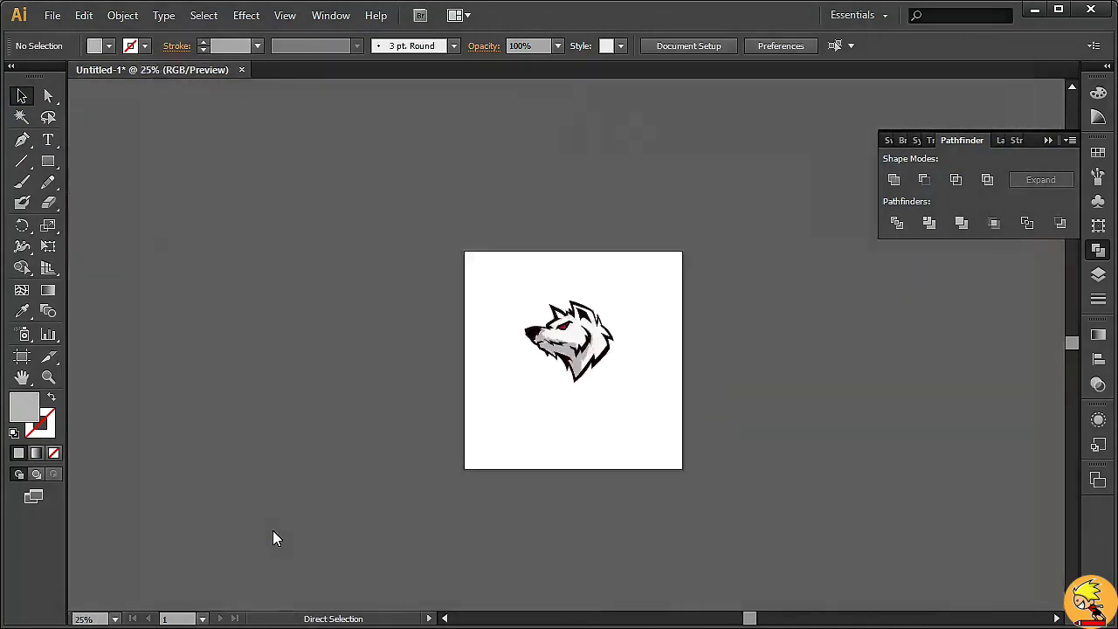
pyautogui.hotkey('ctrl', '+')
pyautogui.hotkey('ctrl', '+')
pyautogui.hotkey('ctrl', '+')
pyautogui.hotkey('ctrl', '+')
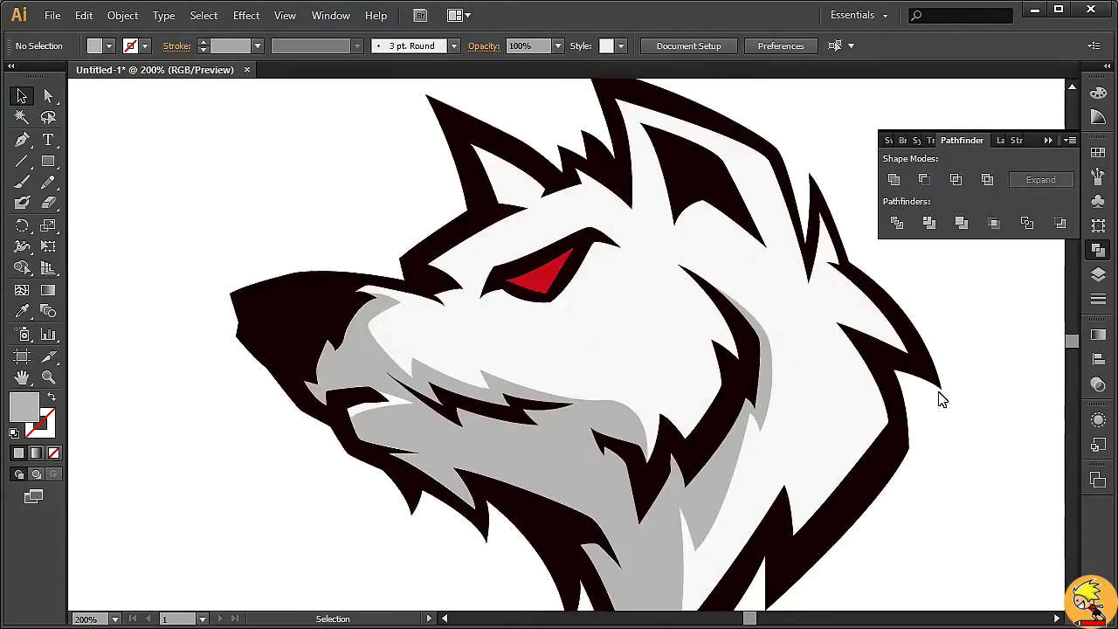
# Try recolouring the dark-brown outline pure black, then undo the change
pyautogui.click(939, 385)
pyautogui.doubleClick(24, 404)
pyautogui.click(209, 269)
pyautogui.click(432, 62)
pyautogui.click(1026, 362)
pyautogui.scroll(1, 1018, 414)
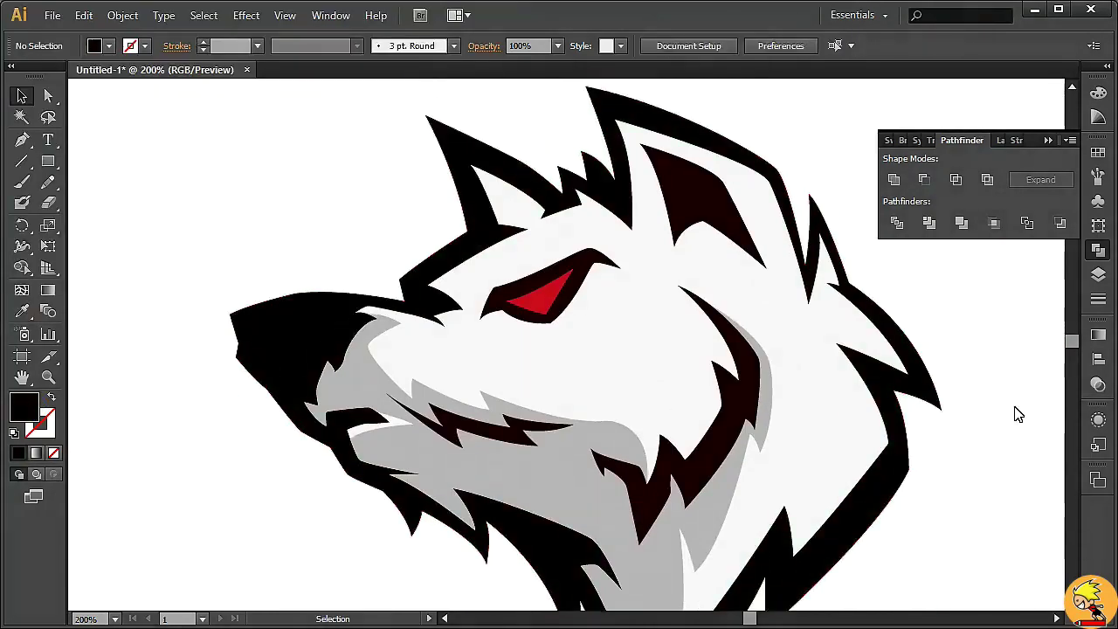
pyautogui.hotkey('ctrl', 'z')
pyautogui.scroll(-2, 1018, 415)
pyautogui.scroll(1, 1014, 397)
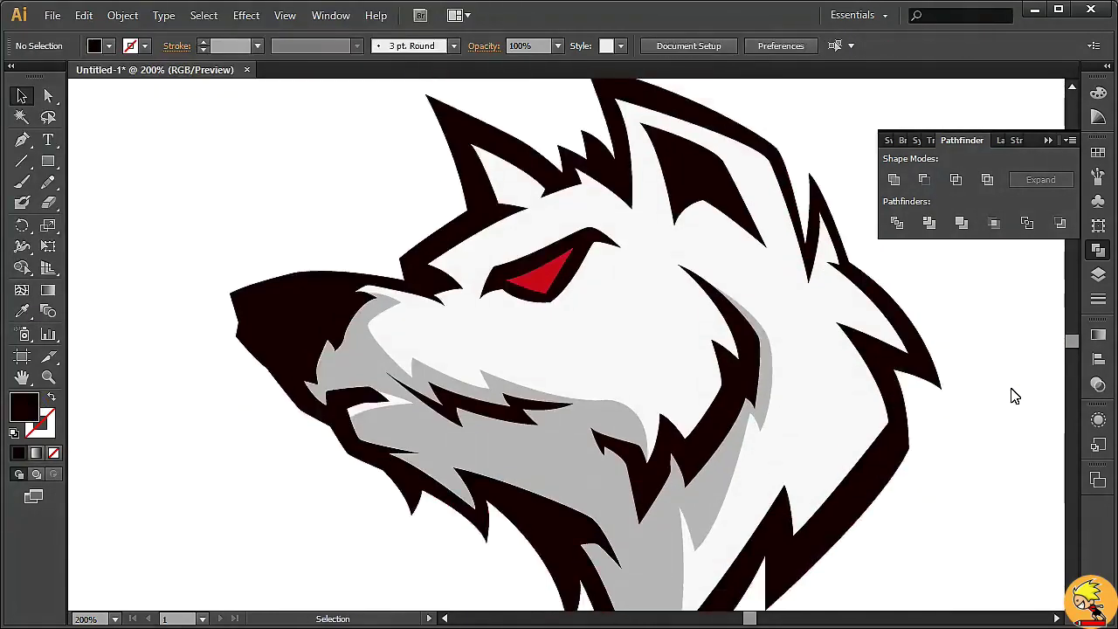
pyautogui.scroll(1, 1014, 396)
pyautogui.scroll(-2, 1014, 393)
pyautogui.scroll(-1, 1014, 393)
# Draw a closed shading shape along the right side of the neck
pyautogui.press('p')
pyautogui.click(706, 486)
pyautogui.moveTo(780, 341); pyautogui.dragTo(780, 299)
pyautogui.moveTo(802, 383); pyautogui.dragTo(804, 403)
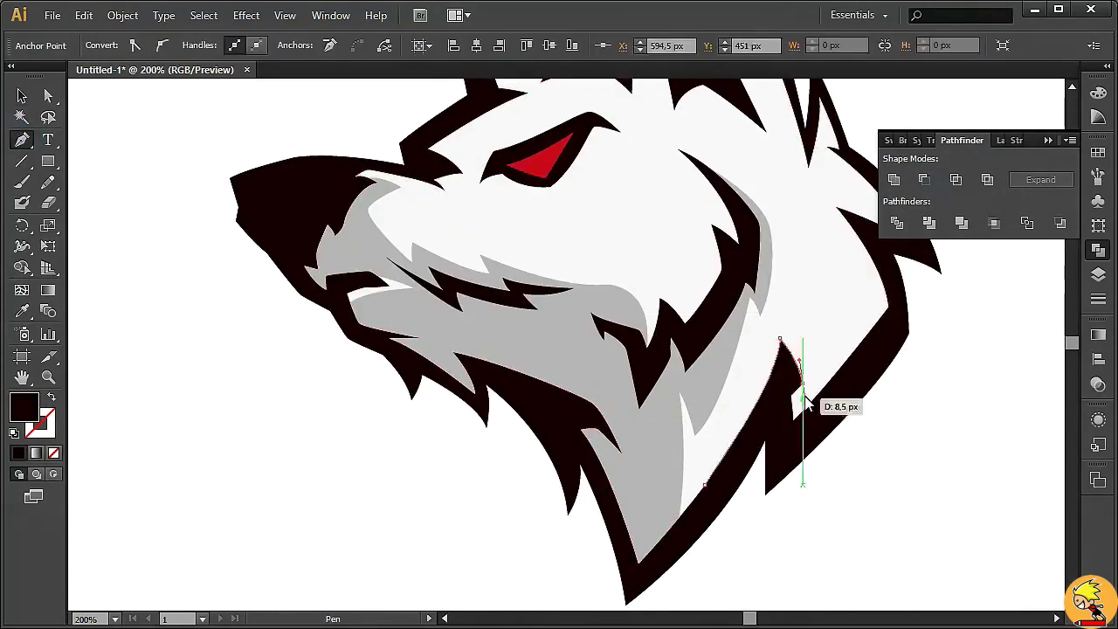
pyautogui.click(879, 302)
pyautogui.click(863, 242)
pyautogui.click(931, 319)
pyautogui.click(908, 448)
pyautogui.click(767, 540)
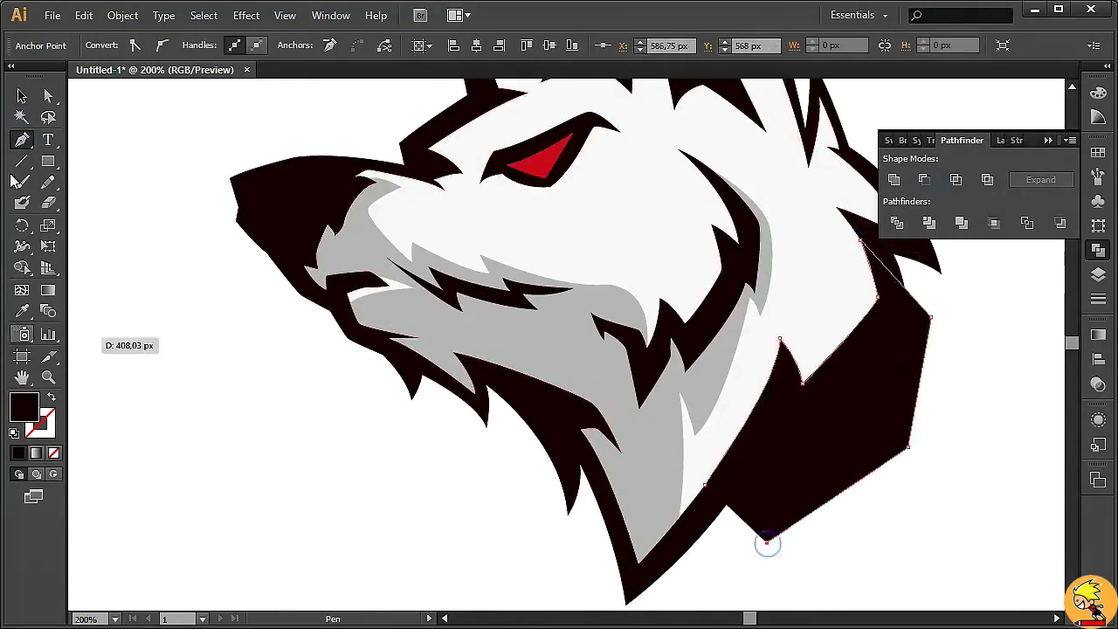
pyautogui.click(706, 486)
# Unite the neck shape with the shading and give it the light grey fill
pyautogui.click(887, 354)
pyautogui.click(956, 179)
pyautogui.press('i')
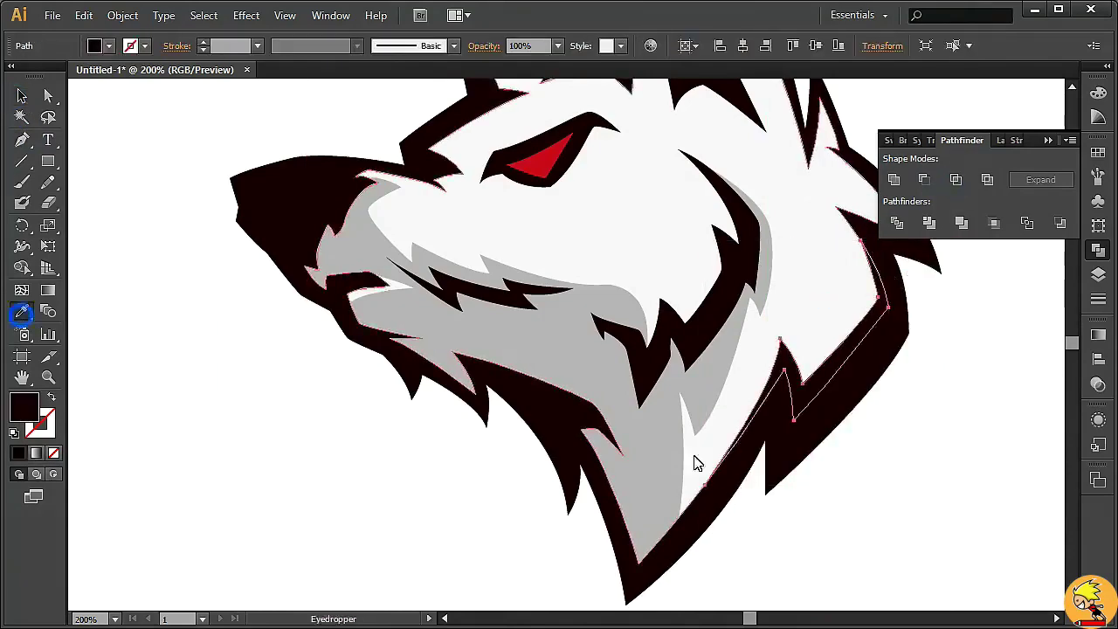
pyautogui.click(694, 462)
# Begin a highlight shape from the muzzle top, curving over the brow toward the ear
pyautogui.press('z')
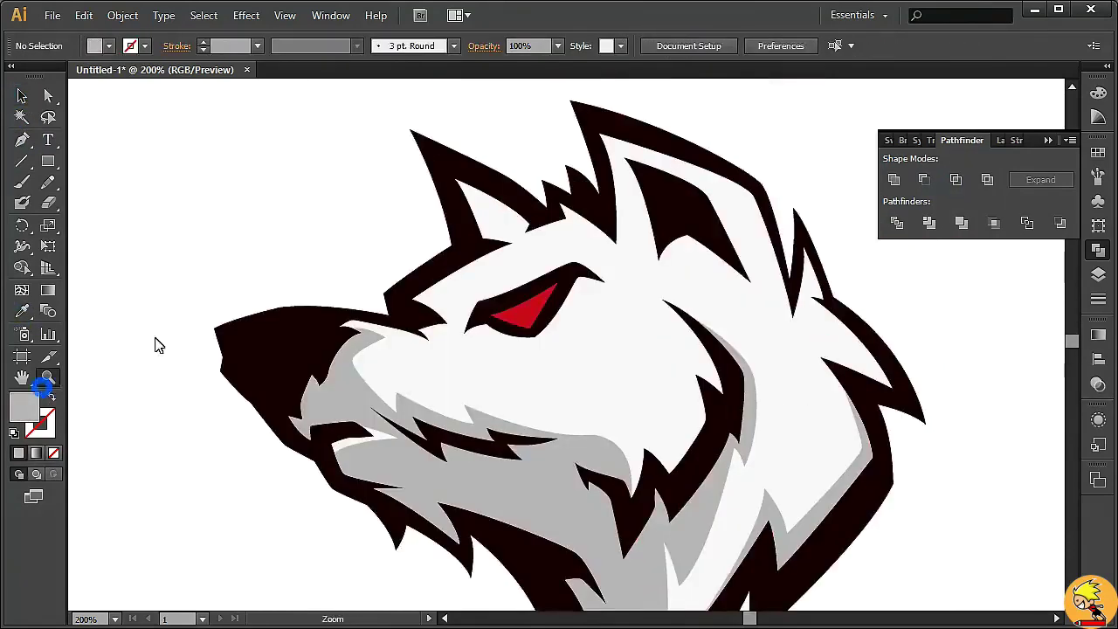
pyautogui.moveTo(157, 341); pyautogui.dragTo(917, 450)
pyautogui.click(318, 393)
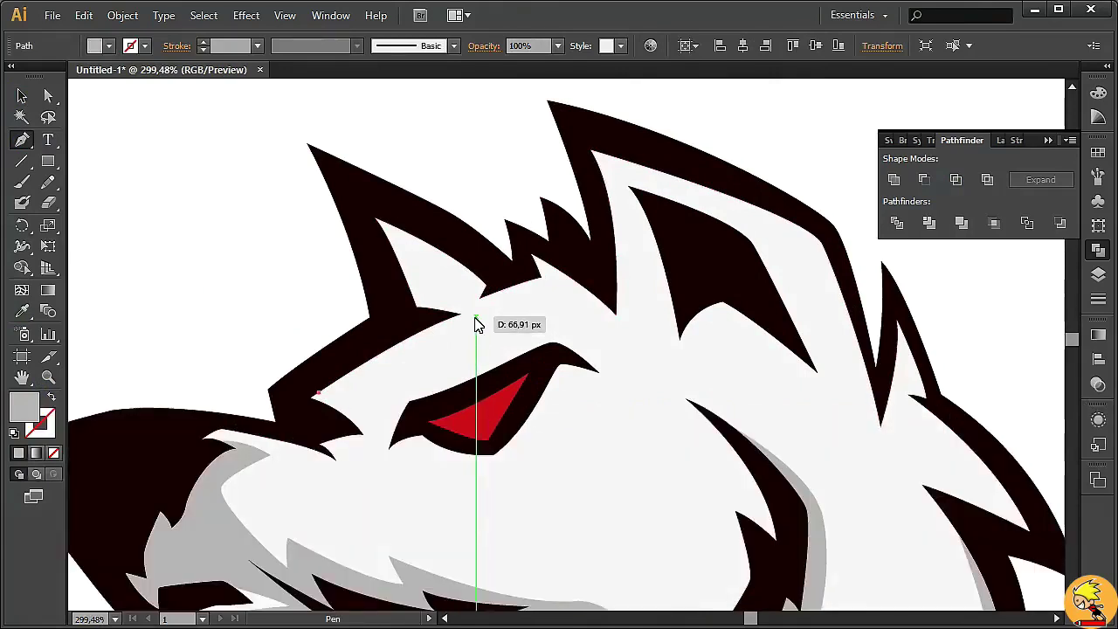
pyautogui.keyDown('alt'); pyautogui.click(543, 289); pyautogui.keyUp('alt')
pyautogui.click(616, 323)
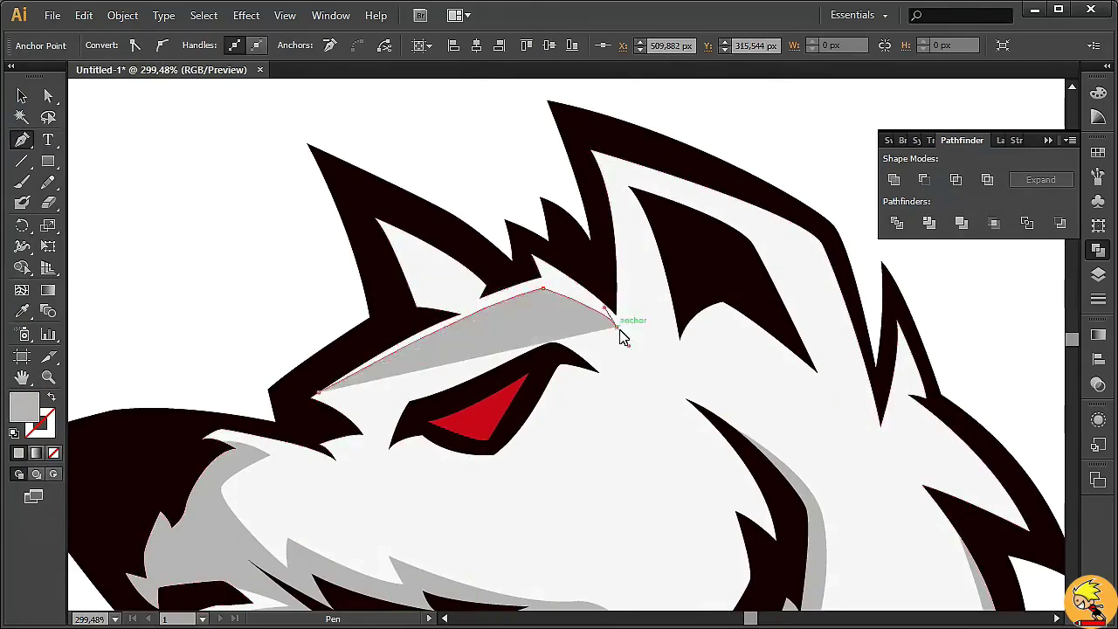
pyautogui.moveTo(609, 199); pyautogui.dragTo(581, 148)
pyautogui.moveTo(617, 324); pyautogui.dragTo(628, 335)
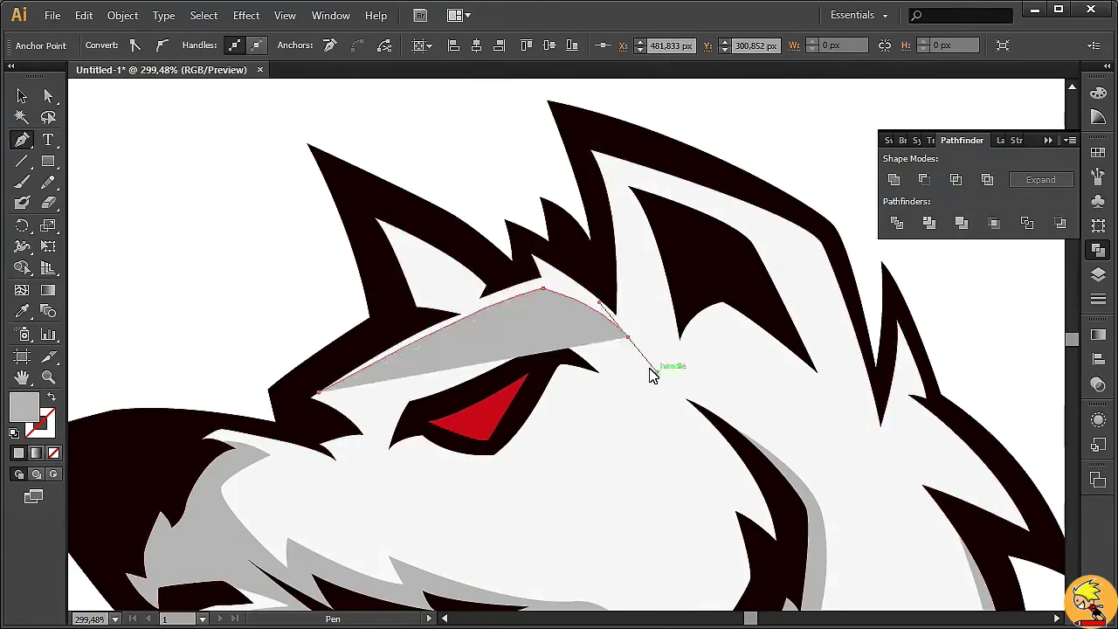
pyautogui.moveTo(604, 179); pyautogui.dragTo(573, 140)
# Complete the brow highlight shape with no fill, closing it back at the muzzle
pyautogui.click(470, 151)
pyautogui.hotkey('shift', 'x')
pyautogui.click(512, 261)
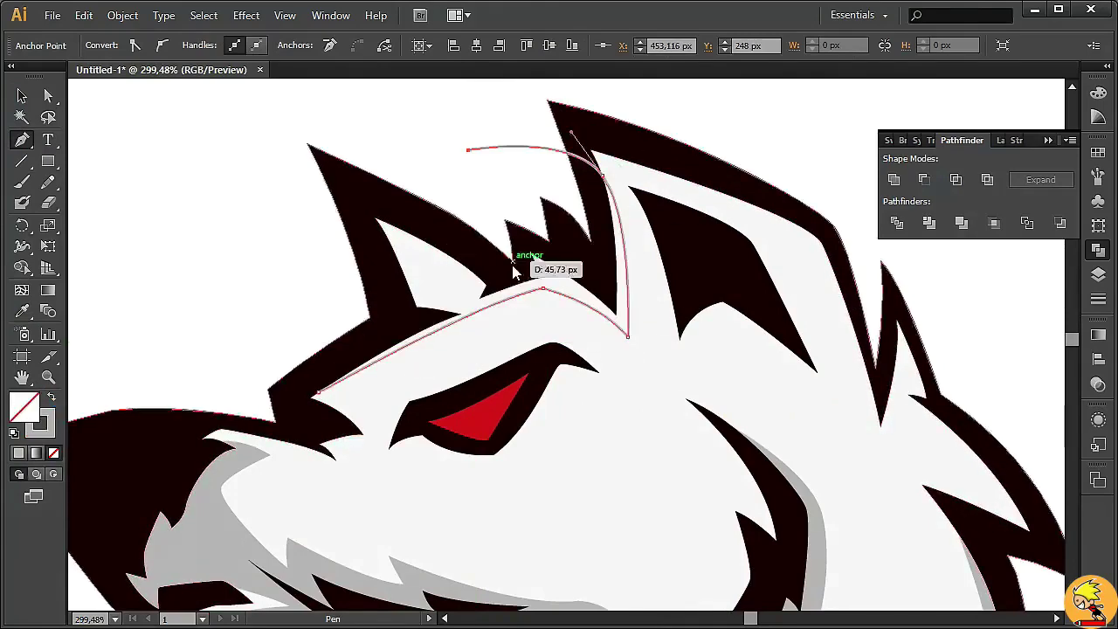
pyautogui.click(480, 301)
pyautogui.click(416, 307)
pyautogui.click(320, 395)
# Intersect the brow highlight with the face shape and fill it white
pyautogui.press('v')
pyautogui.click(714, 392)
pyautogui.keyDown('shift'); pyautogui.click(630, 333); pyautogui.keyUp('shift')
pyautogui.click(966, 179)
pyautogui.click(1098, 152)
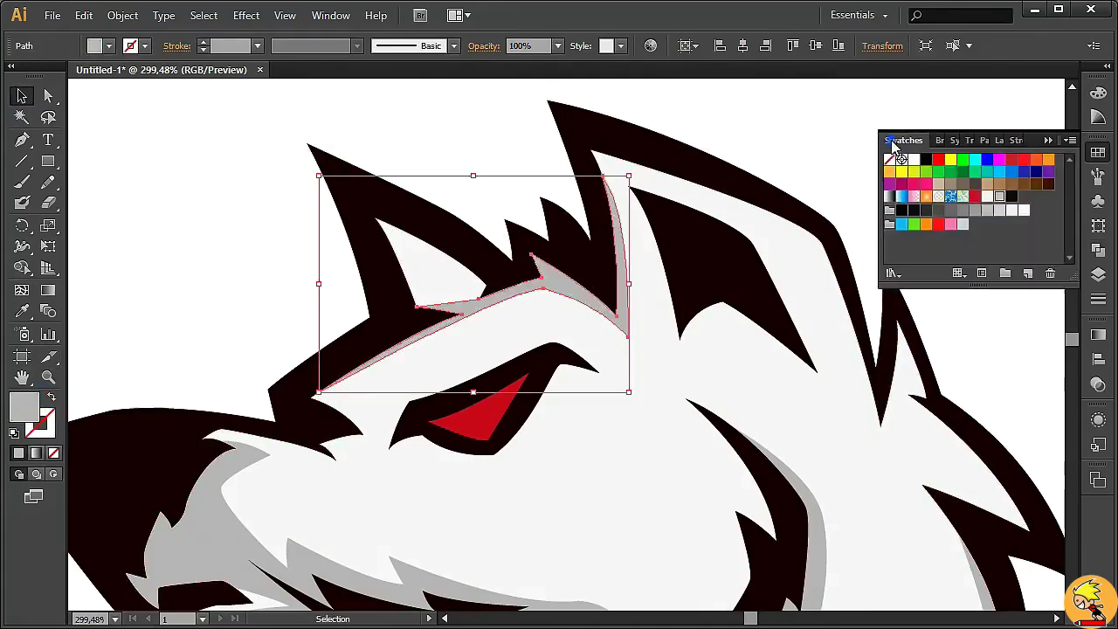
pyautogui.click(914, 160)
pyautogui.click(845, 166)
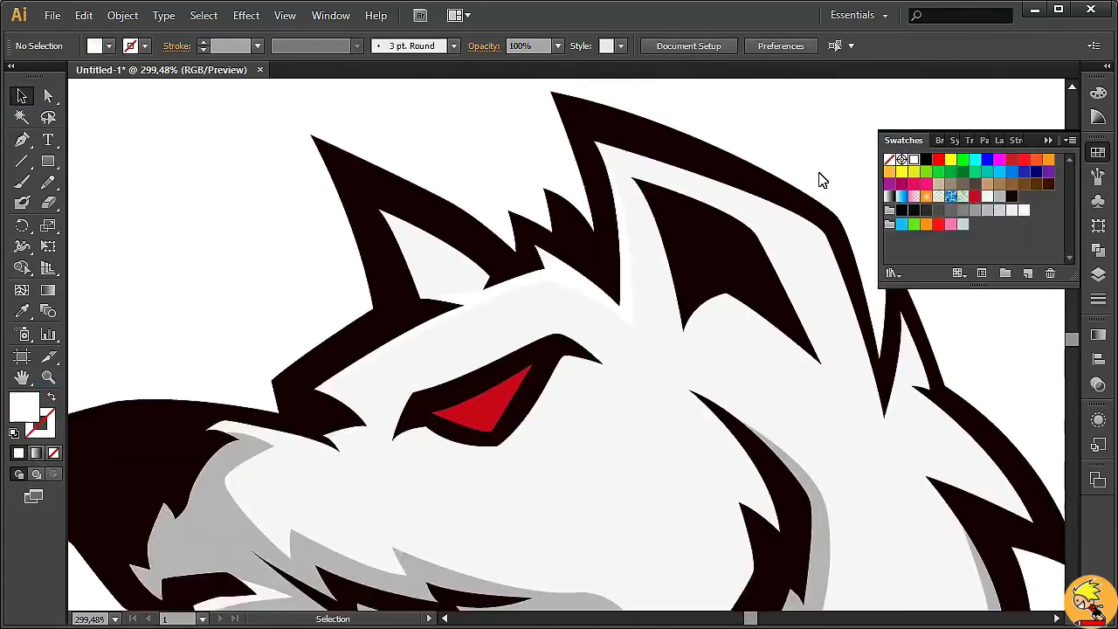
# Make the face fill light grey (eeeeee) and resample the jaw shading's grey
pyautogui.click(105, 415)
pyautogui.doubleClick(24, 406)
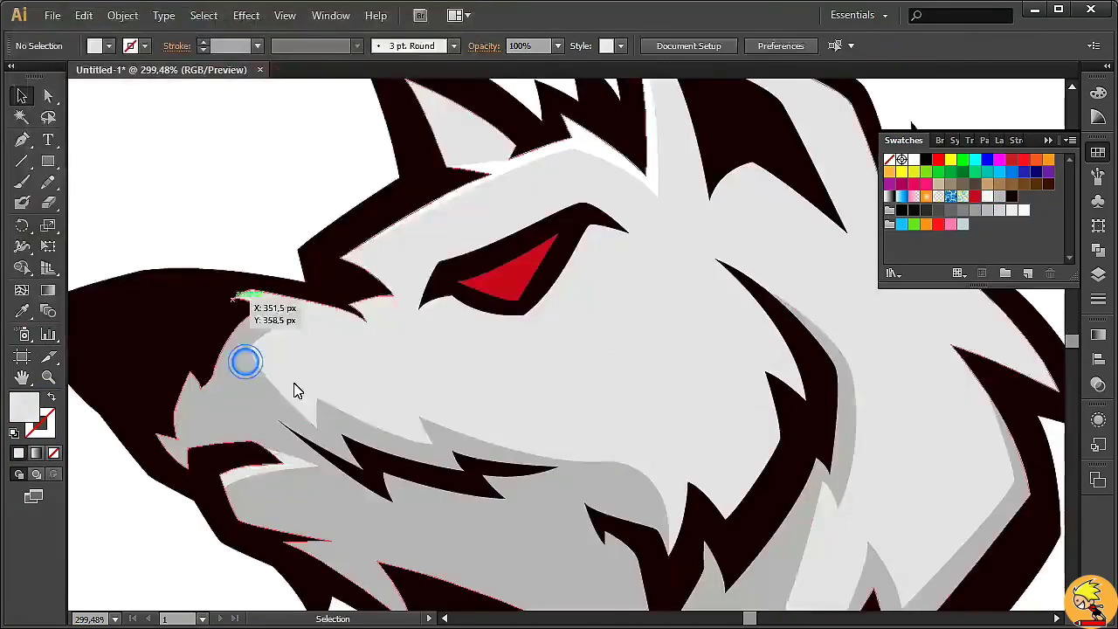
pyautogui.click(432, 64)
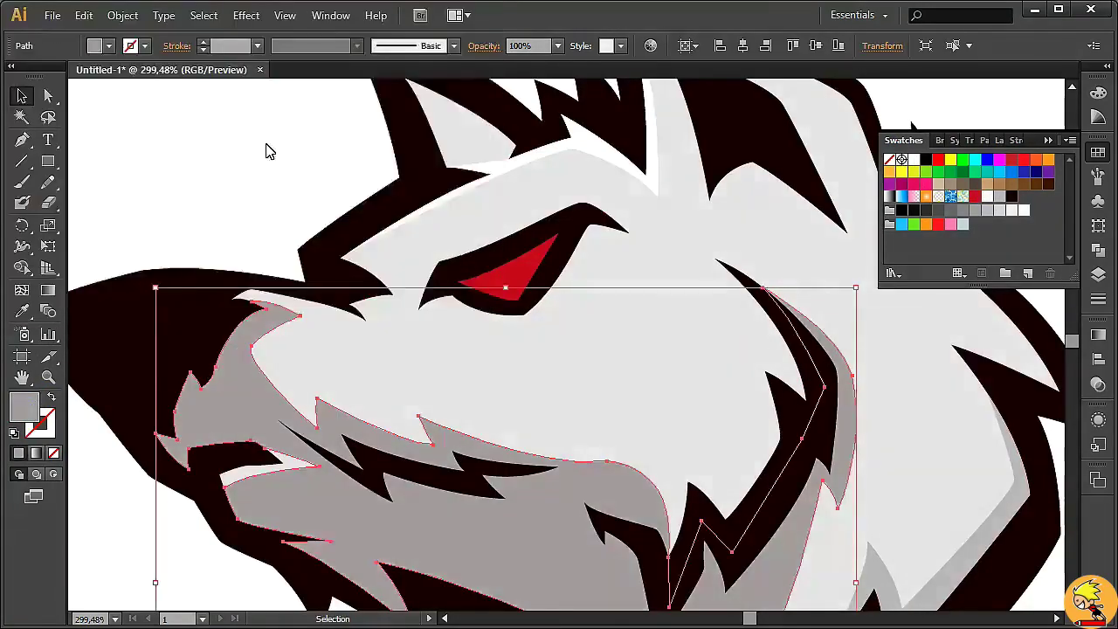
pyautogui.click(474, 350)
pyautogui.click(23, 311)
pyautogui.click(24, 98)
pyautogui.click(225, 122)
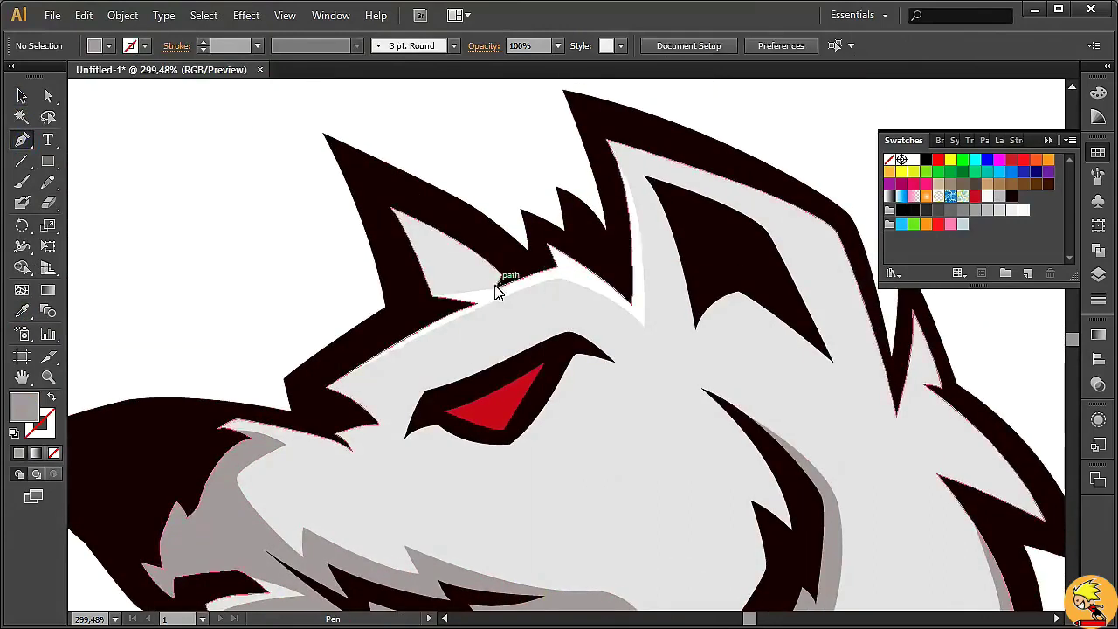
# Draw the left inner-ear shading, place it behind the outline, and fill it lighter grey
pyautogui.click(487, 289)
pyautogui.click(384, 202)
pyautogui.click(427, 160)
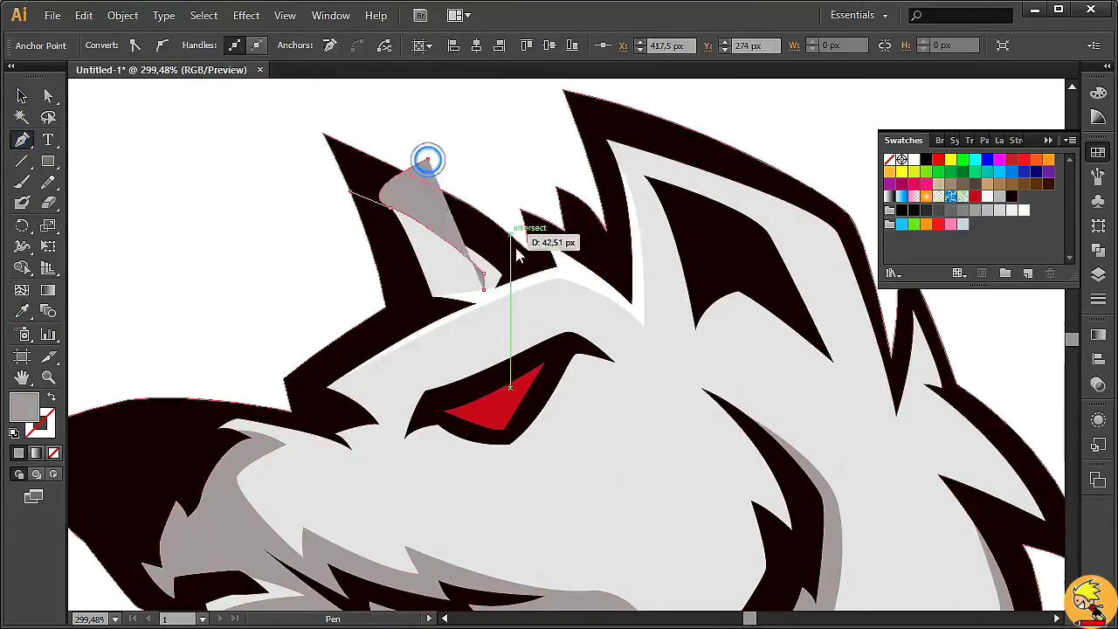
pyautogui.click(514, 252)
pyautogui.click(516, 280)
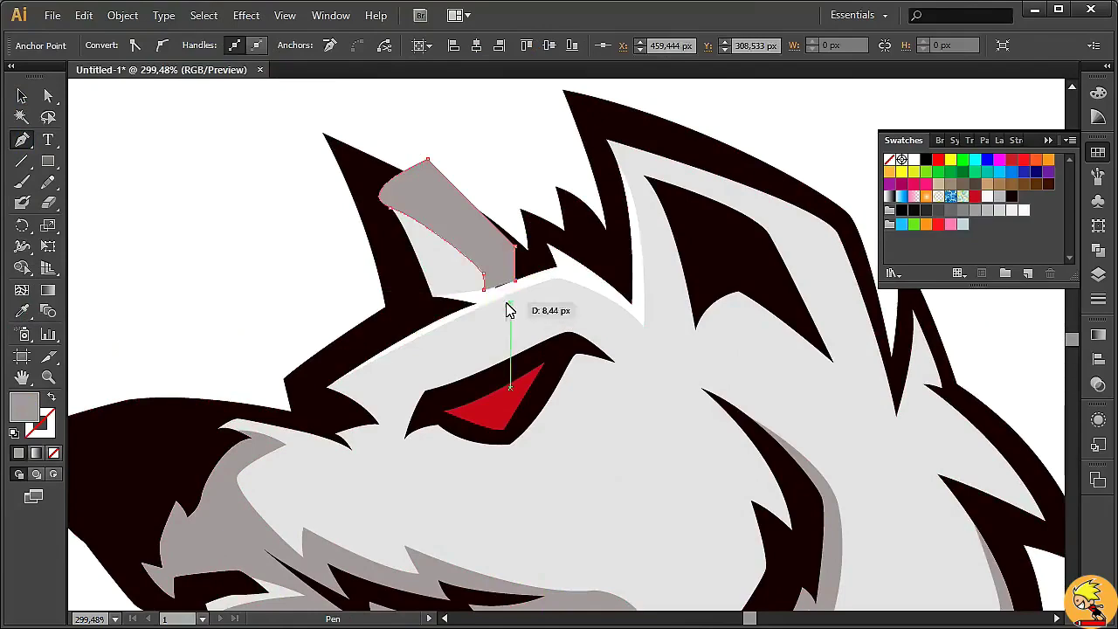
pyautogui.click(22, 96)
pyautogui.click(649, 338)
pyautogui.keyDown('shift'); pyautogui.click(499, 242); pyautogui.keyUp('shift')
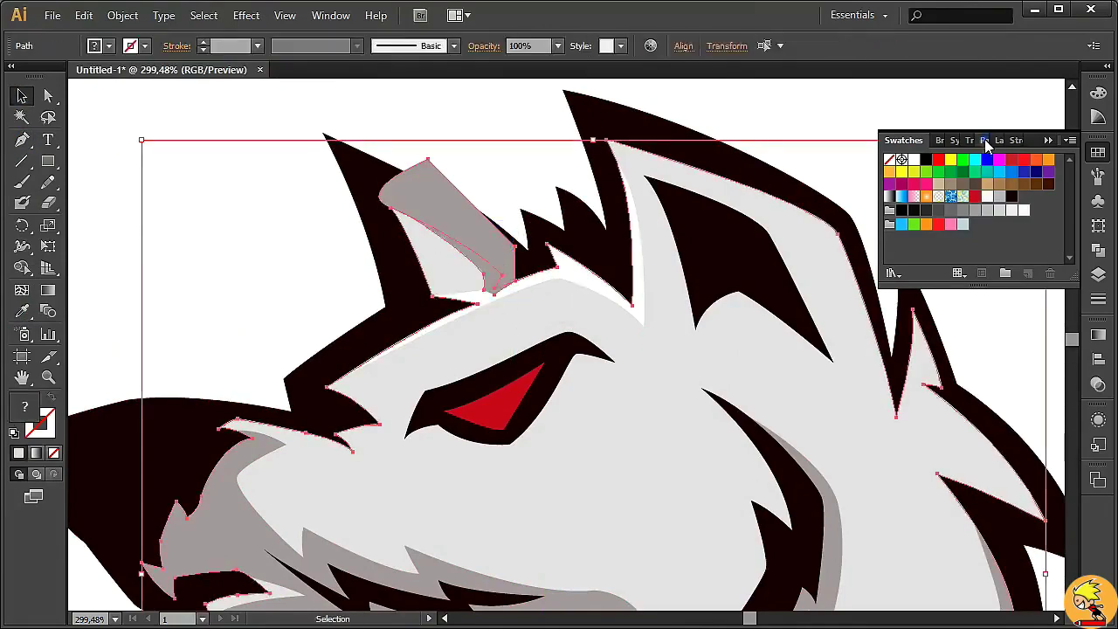
pyautogui.click(937, 186)
pyautogui.click(824, 130)
pyautogui.hscroll(3, 559, 350)
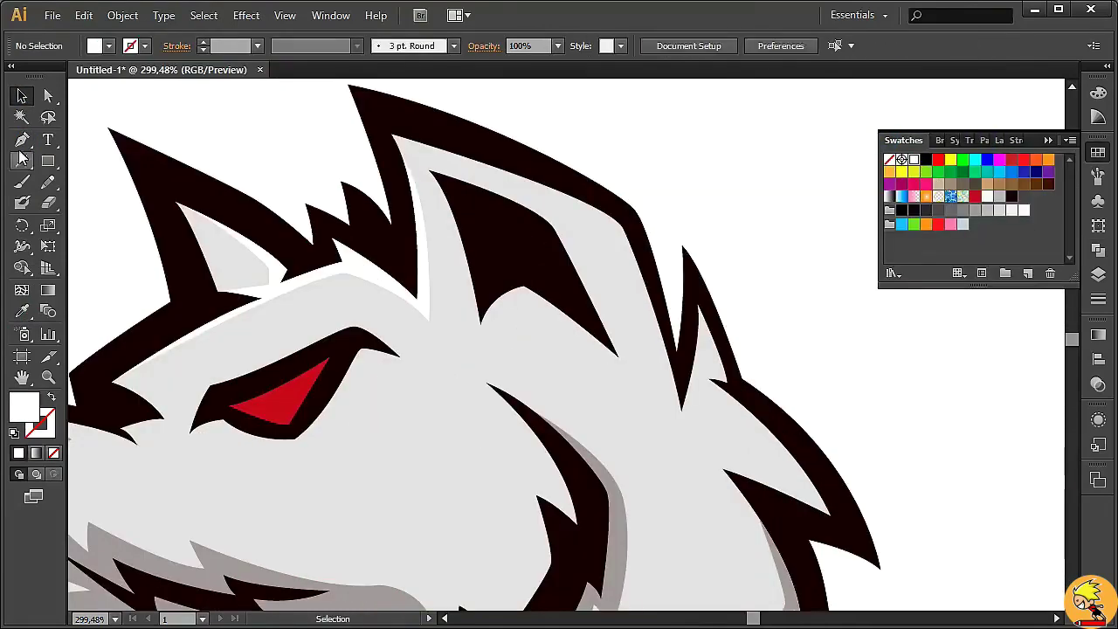
# Draw a highlight shape along the right ear's inner edge and select it with the ear for Pathfinder
pyautogui.click(468, 162)
pyautogui.moveTo(617, 274); pyautogui.dragTo(625, 281)
pyautogui.moveTo(677, 436); pyautogui.dragTo(686, 466)
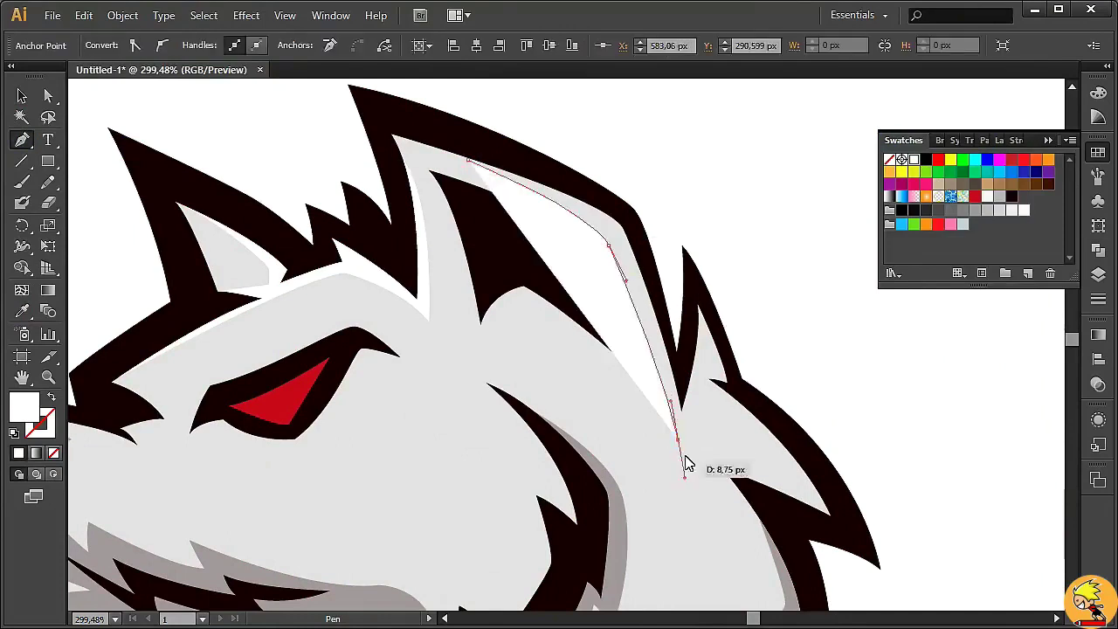
pyautogui.click(706, 349)
pyautogui.click(728, 379)
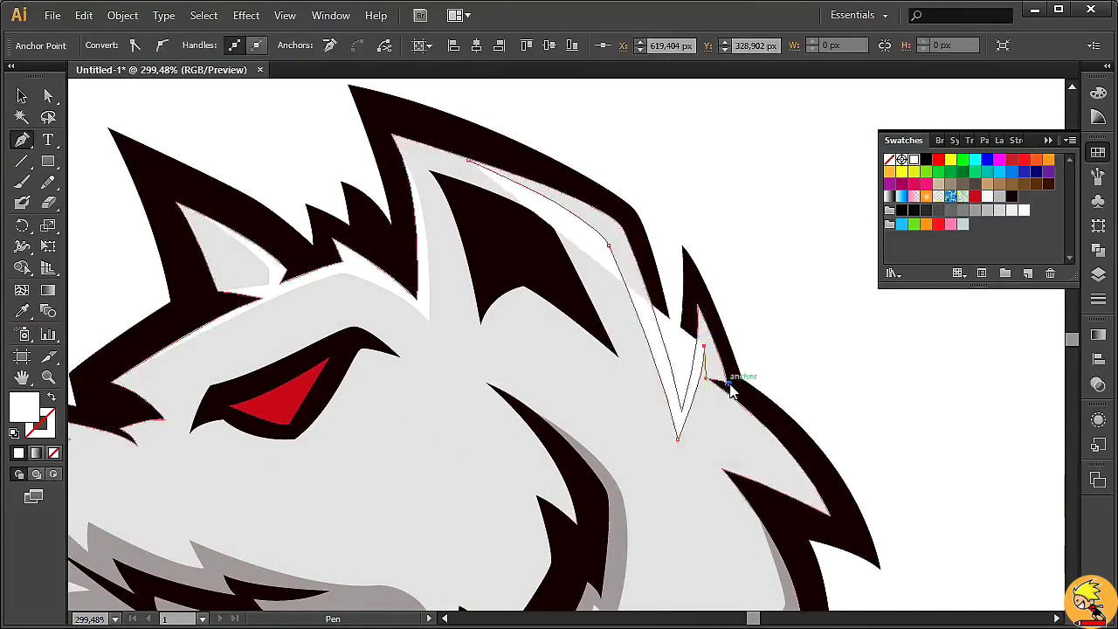
pyautogui.click(765, 338)
pyautogui.click(722, 203)
pyautogui.click(583, 140)
pyautogui.keyDown('ctrl'); pyautogui.click(269, 115); pyautogui.keyUp('ctrl')
pyautogui.hotkey('ctrl', 'a')
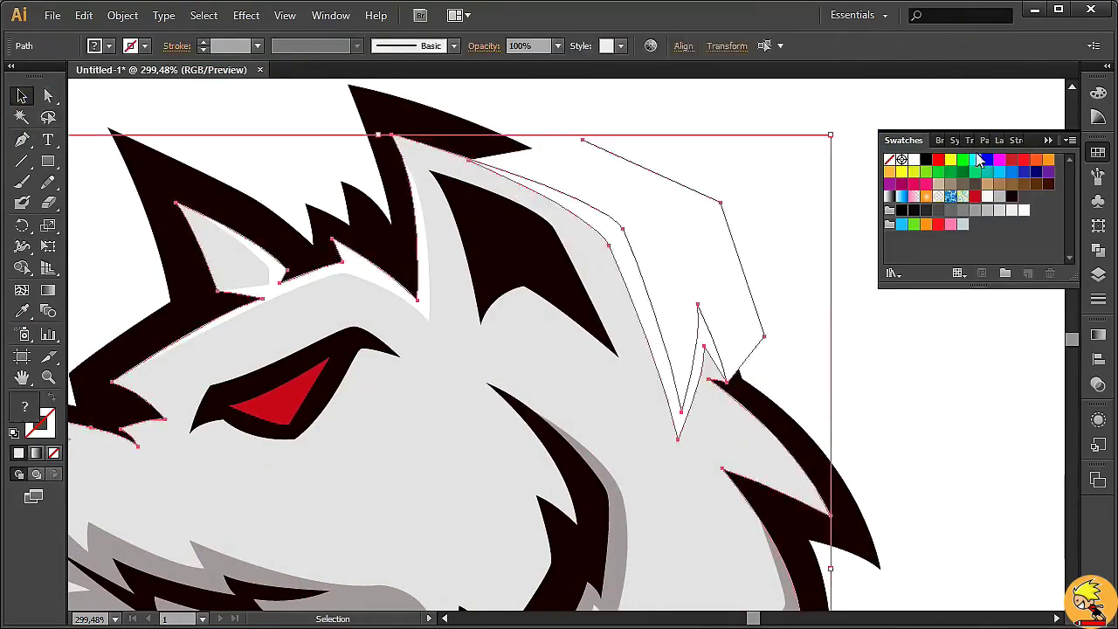
pyautogui.hotkey('shift', 'ctrl', 'F9')
pyautogui.click(932, 317)
# Draw a highlight along the lower right spike's edge, then discard it and start an eye-shadow path
pyautogui.press('p')
pyautogui.moveTo(534, 381)
pyautogui.mouseDown()
pyautogui.moveTo(459, 202)
pyautogui.moveTo(410, 225)
pyautogui.mouseUp()
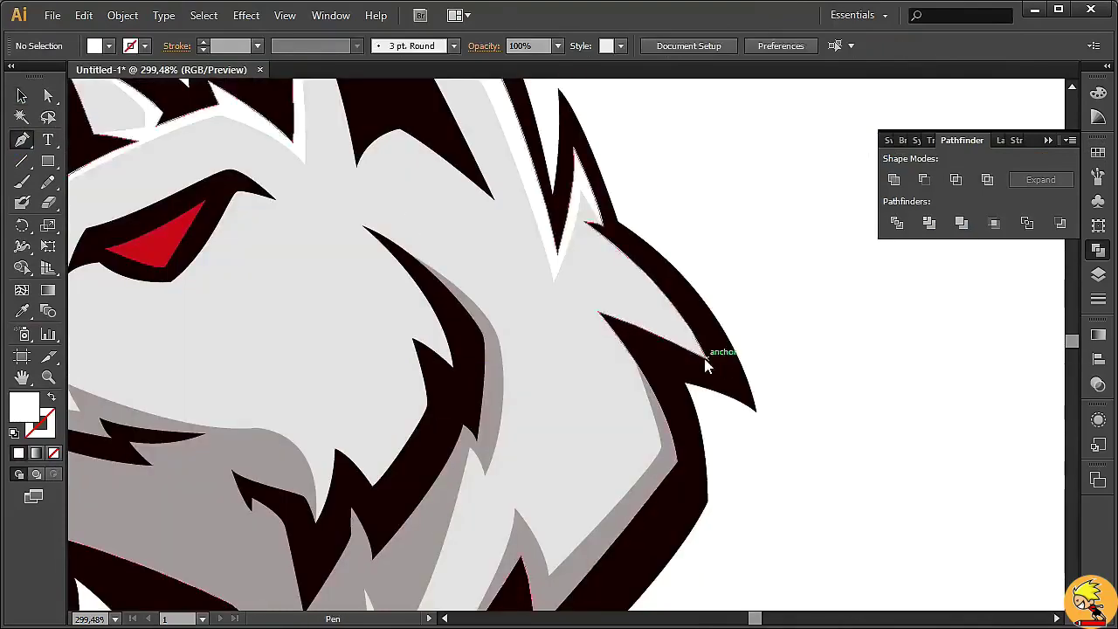
pyautogui.click(585, 223)
pyautogui.moveTo(662, 318); pyautogui.dragTo(577, 316)
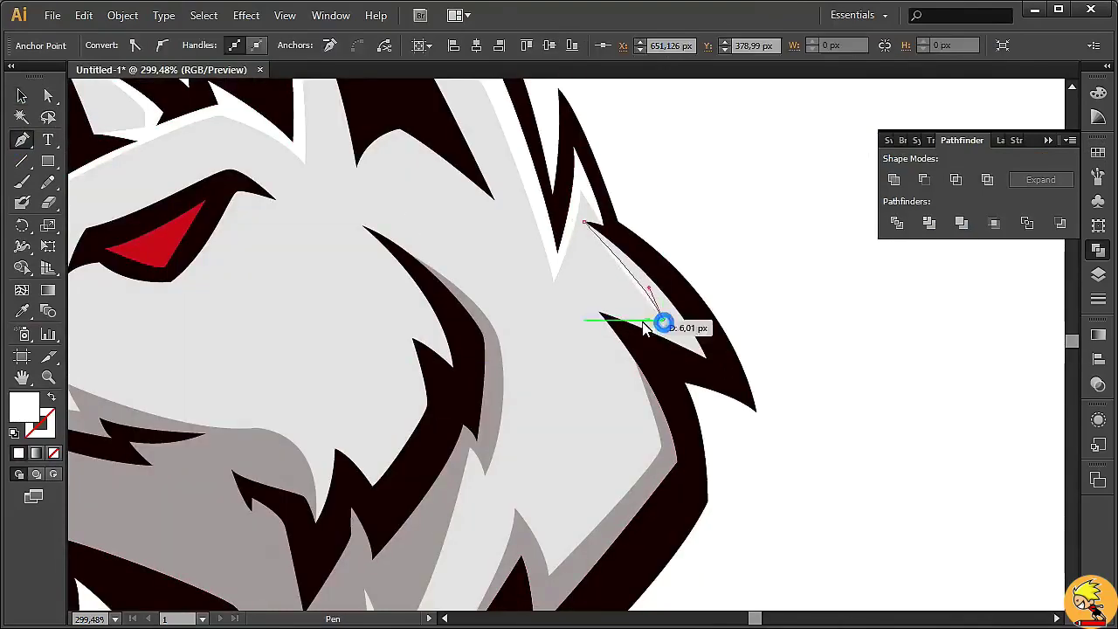
pyautogui.click(599, 311)
pyautogui.moveTo(706, 356); pyautogui.dragTo(799, 382)
pyautogui.press('v')
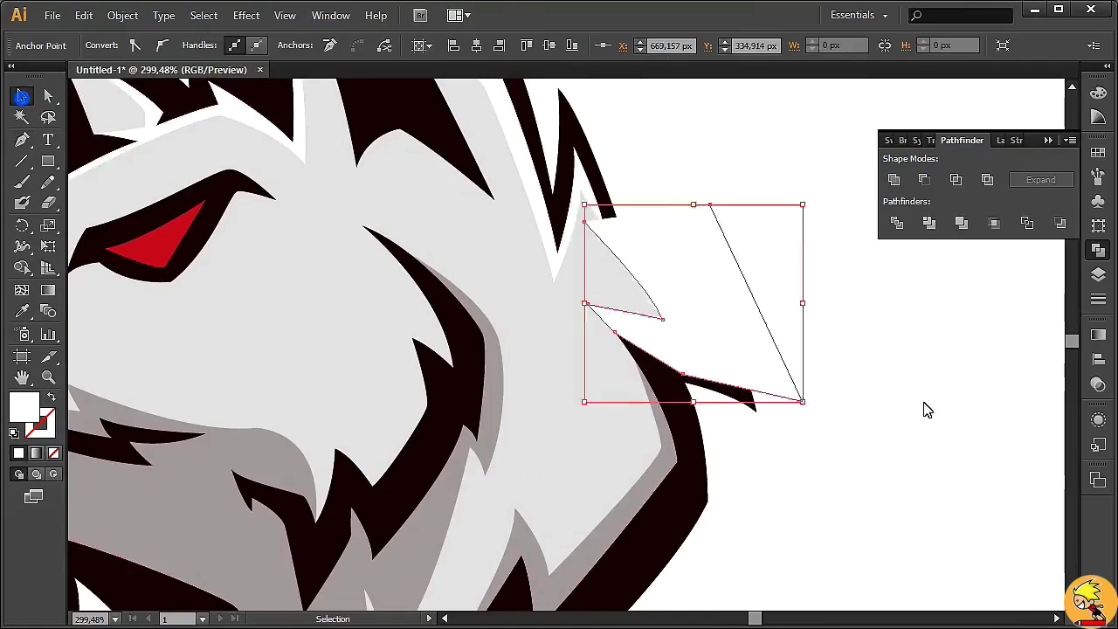
pyautogui.click(605, 363)
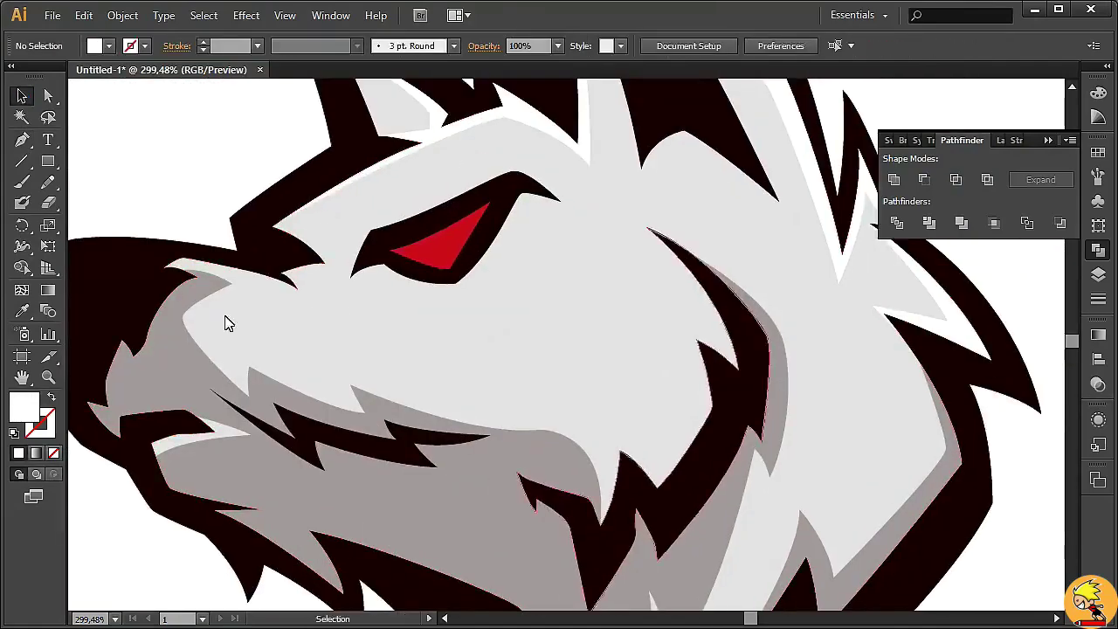
pyautogui.press('p')
pyautogui.click(273, 227)
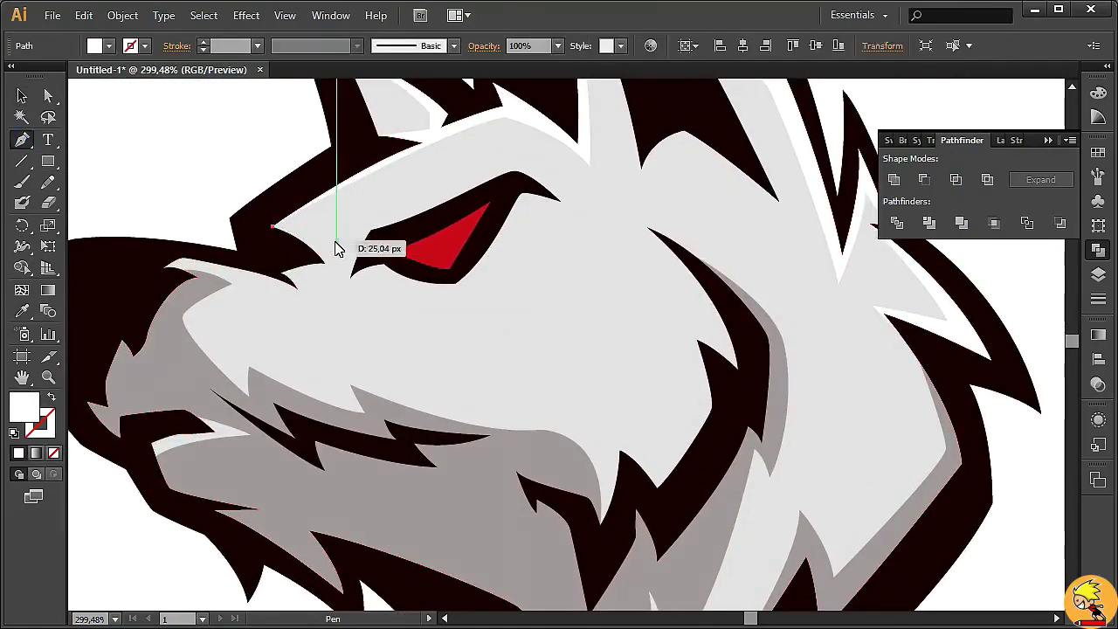
# Draw an unfilled shadow path curving over the brow and along the lower eyelid
pyautogui.moveTo(335, 242); pyautogui.dragTo(347, 251)
pyautogui.moveTo(487, 186); pyautogui.dragTo(527, 166)
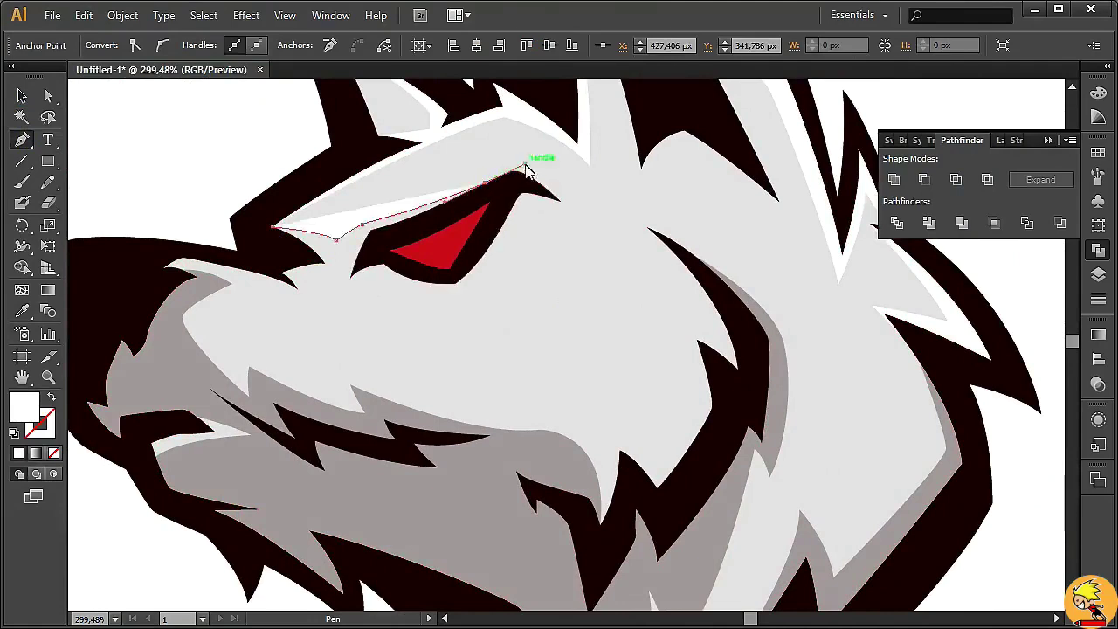
pyautogui.click(51, 398)
pyautogui.moveTo(586, 214); pyautogui.dragTo(599, 237)
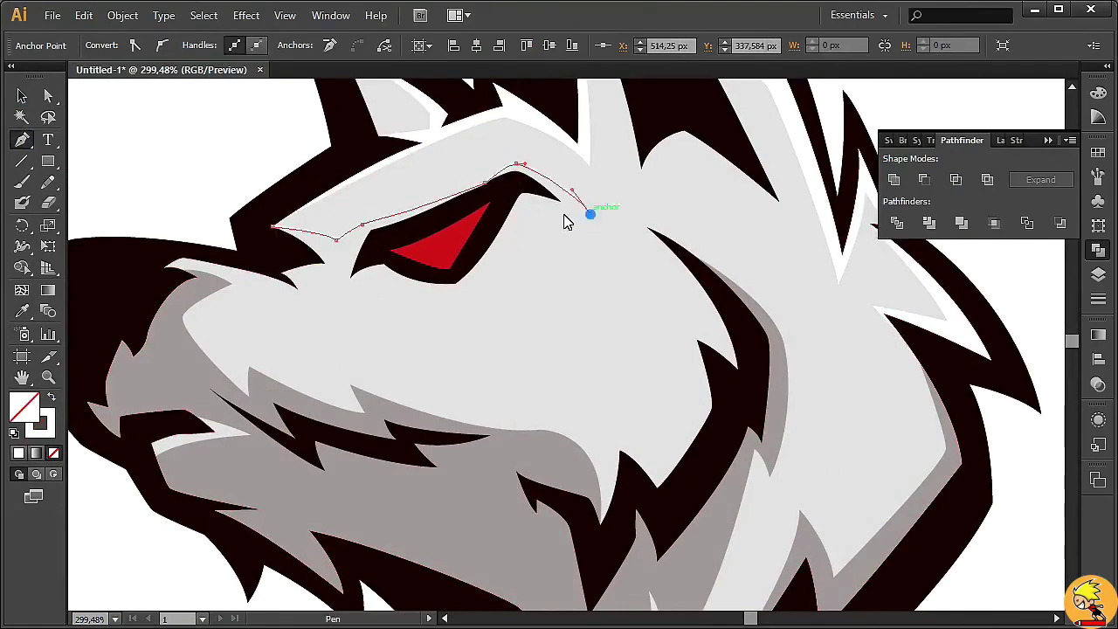
pyautogui.moveTo(385, 284); pyautogui.dragTo(381, 284)
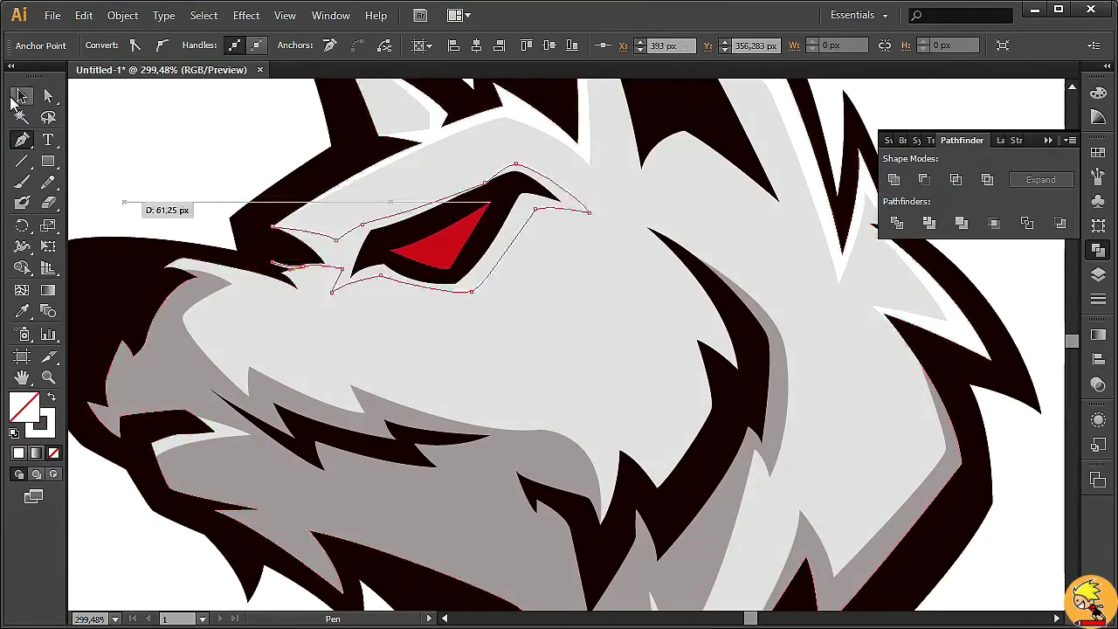
pyautogui.press('v')
pyautogui.click(399, 349)
# Fill the eye shadow with the head shading's grey and send it behind the red eye
pyautogui.click(354, 233)
pyautogui.hotkey('shift', 'x')
pyautogui.click(22, 312)
pyautogui.click(183, 357)
pyautogui.click(22, 96)
pyautogui.hotkey('ctrl', '[')
pyautogui.hotkey('ctrl', '[')
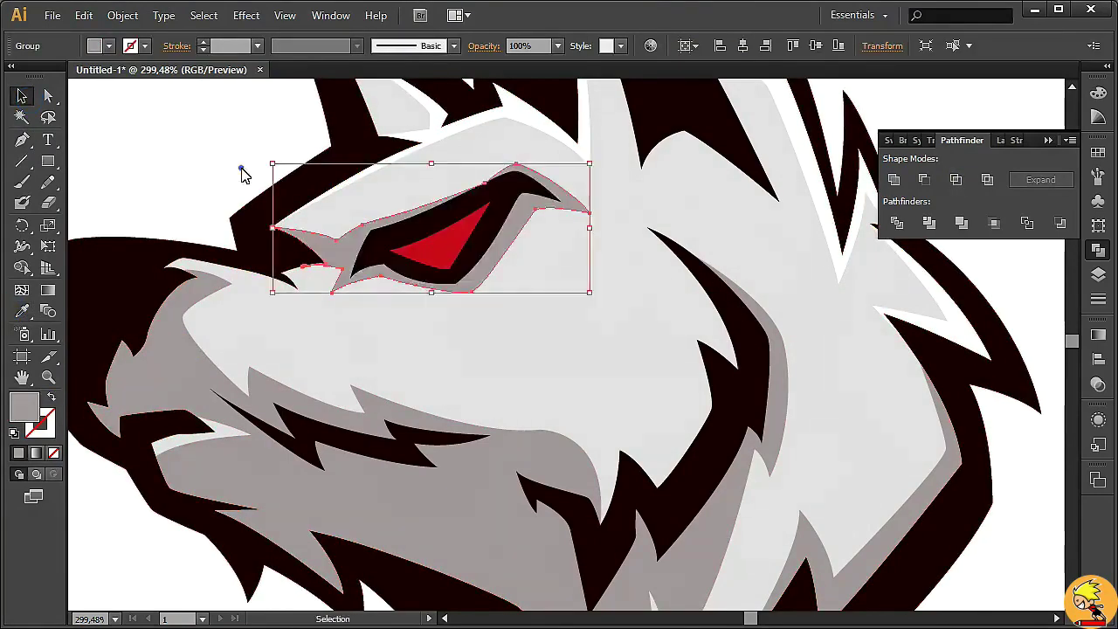
pyautogui.click(240, 173)
pyautogui.hotkey('ctrl', '-')
pyautogui.hotkey('ctrl', '-')
pyautogui.hotkey('ctrl', '-')
pyautogui.hotkey('ctrl', '-')
pyautogui.hotkey('ctrl', '-')
pyautogui.hotkey('ctrl', '+')
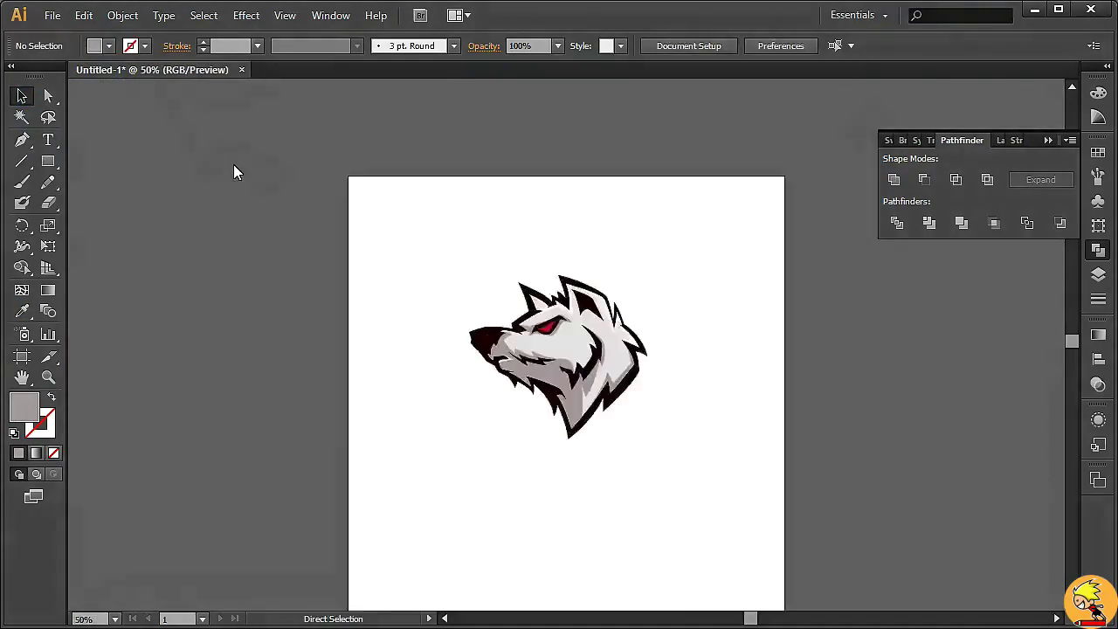
# Drag the outline's notch anchor upward to reshape one spike of the head
pyautogui.hotkey('ctrl', '+')
pyautogui.hotkey('ctrl', '+')
pyautogui.hotkey('ctrl', '+')
pyautogui.press('a')
pyautogui.click(740, 334)
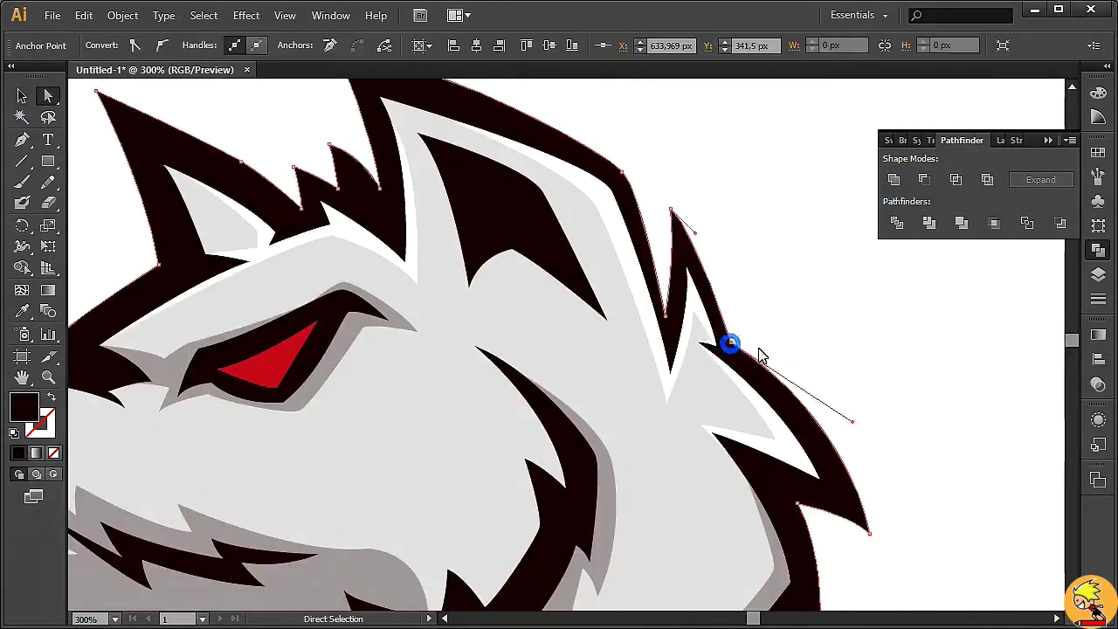
pyautogui.click(671, 327)
pyautogui.moveTo(671, 327)
pyautogui.mouseDown()
pyautogui.moveTo(673, 289)
pyautogui.moveTo(722, 236)
pyautogui.mouseUp()
pyautogui.click(900, 442)
# Draw a small triangle on the snout tip and fill it white from Swatches
pyautogui.scroll(-2, 901, 442)
pyautogui.moveTo(340, 255); pyautogui.dragTo(664, 317)
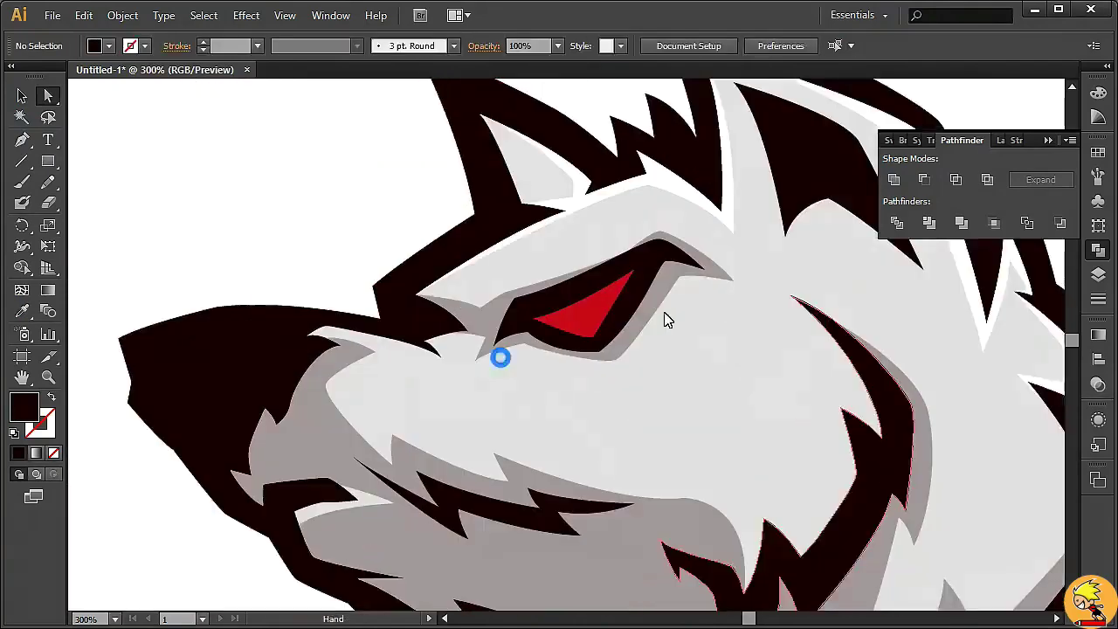
pyautogui.moveTo(286, 289); pyautogui.dragTo(262, 219)
pyautogui.scroll(1, 262, 219)
pyautogui.scroll(1, 185, 208)
pyautogui.moveTo(132, 359); pyautogui.dragTo(213, 331)
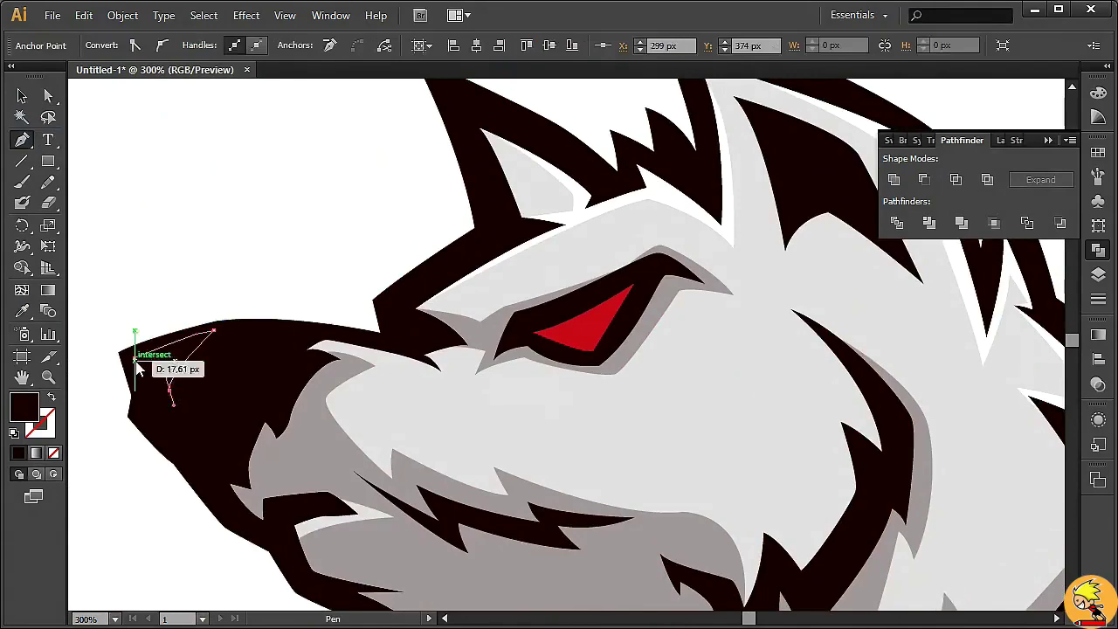
pyautogui.click(1098, 152)
pyautogui.click(913, 159)
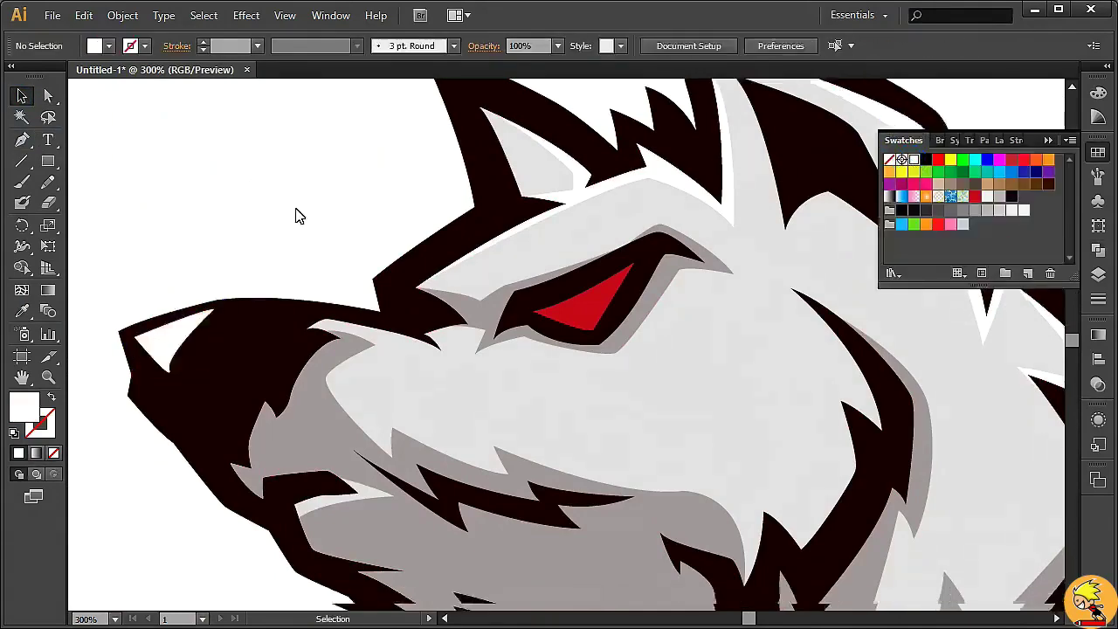
pyautogui.hotkey('ctrl', '1')
pyautogui.hotkey('ctrl', '-')
pyautogui.hotkey('ctrl', '+')
pyautogui.hotkey('ctrl', '+')
pyautogui.hotkey('ctrl', '+')
pyautogui.hotkey('ctrl', '+')
pyautogui.click(186, 332)
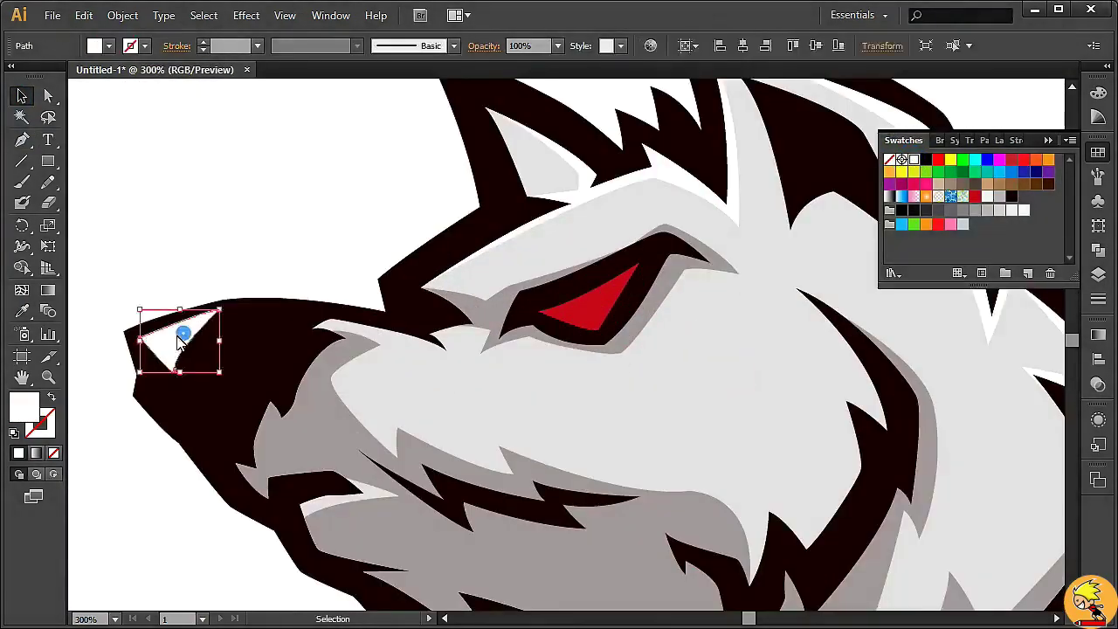
pyautogui.click(273, 224)
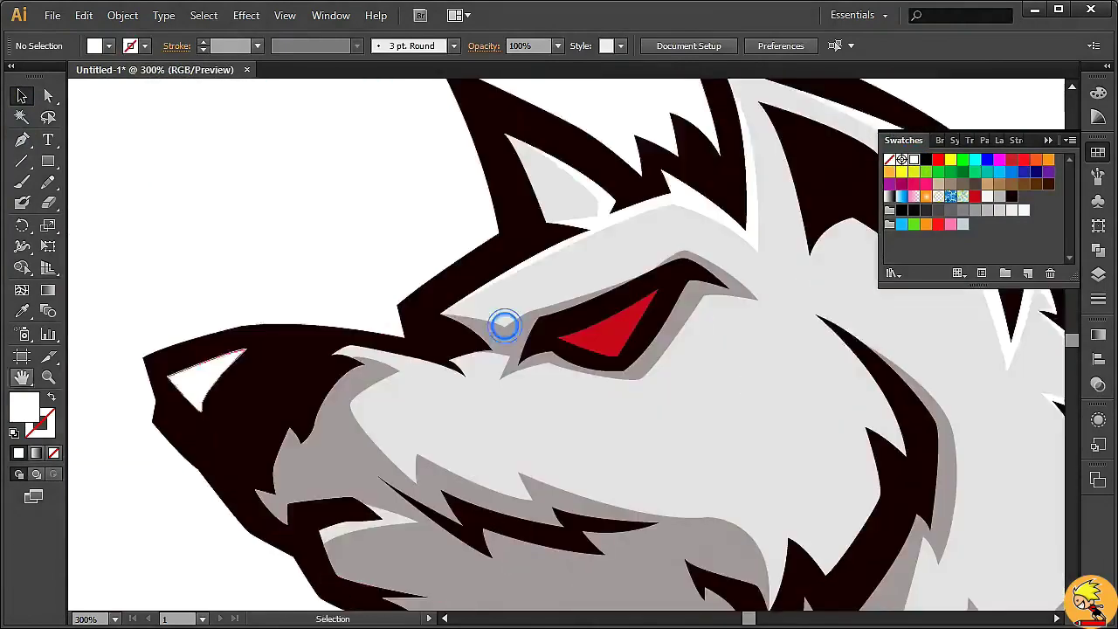
# Zoom in on the red eye and pen-draw a shape covering it
pyautogui.press('z')
pyautogui.moveTo(412, 217); pyautogui.dragTo(787, 416)
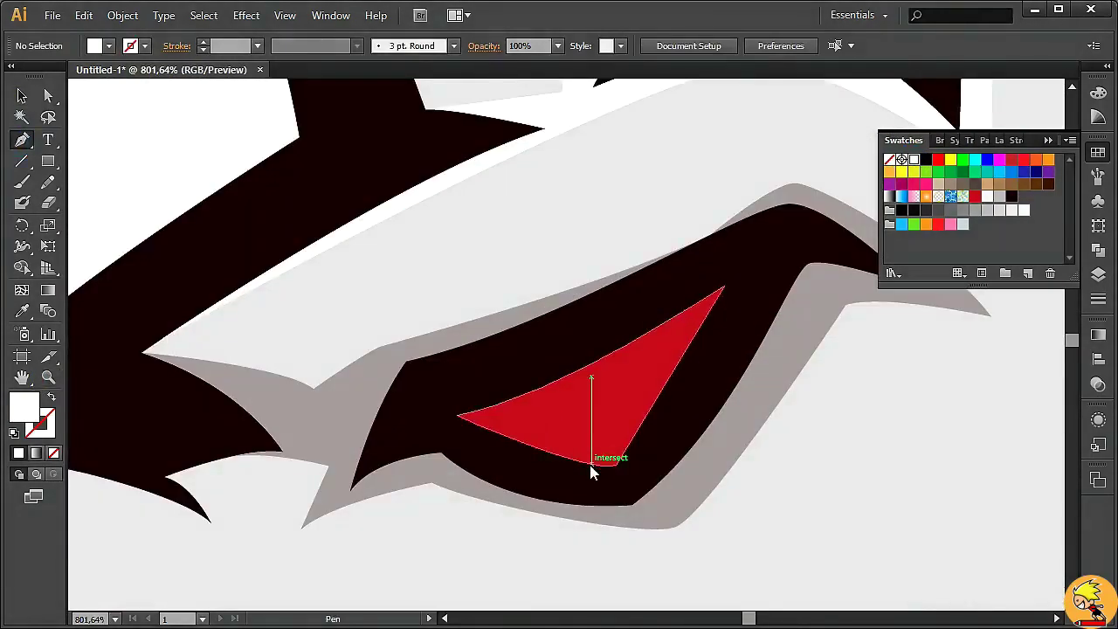
pyautogui.click(524, 445)
pyautogui.moveTo(503, 430); pyautogui.dragTo(503, 418)
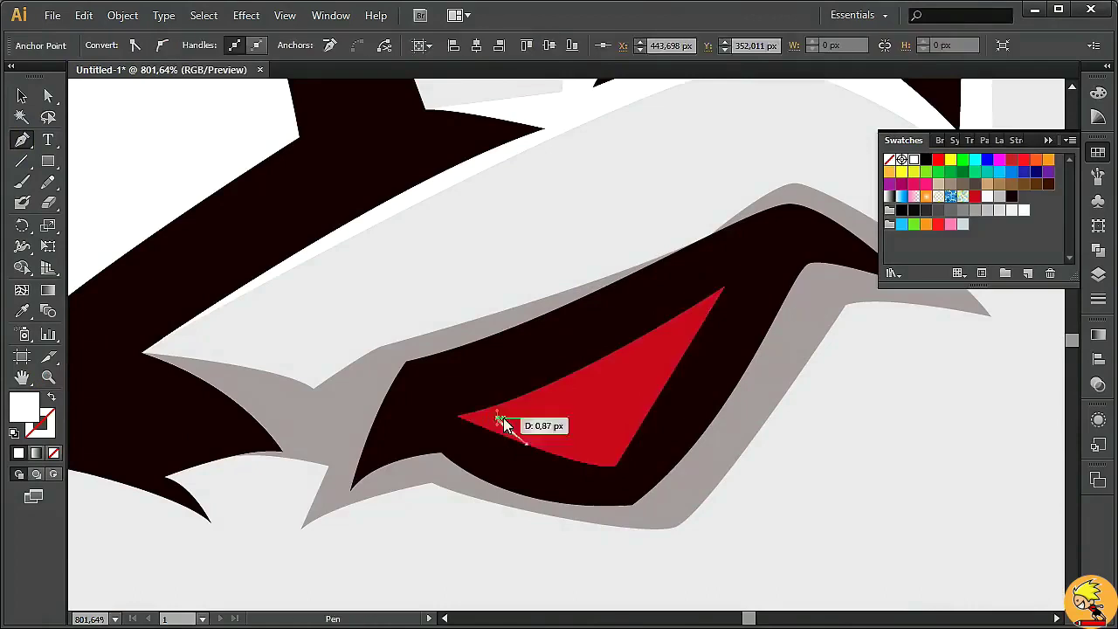
pyautogui.click(678, 339)
pyautogui.click(603, 449)
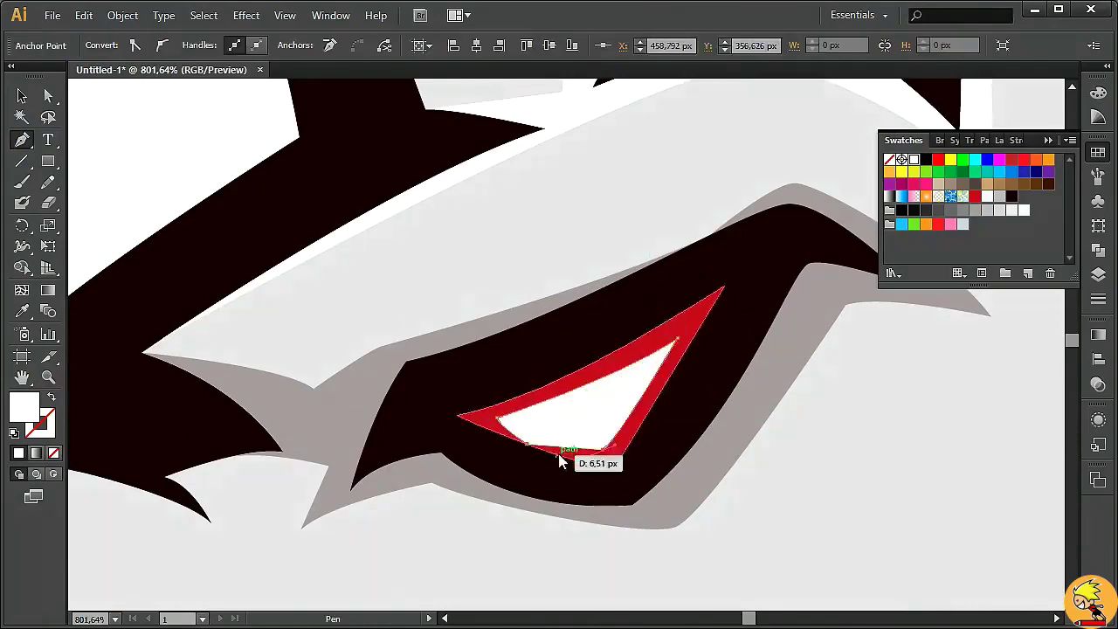
pyautogui.click(800, 359)
pyautogui.click(709, 481)
# Intersect the covering shape with the red eye and fill the result a darker red
pyautogui.click(406, 481)
pyautogui.click(468, 301)
pyautogui.click(22, 95)
pyautogui.click(560, 434)
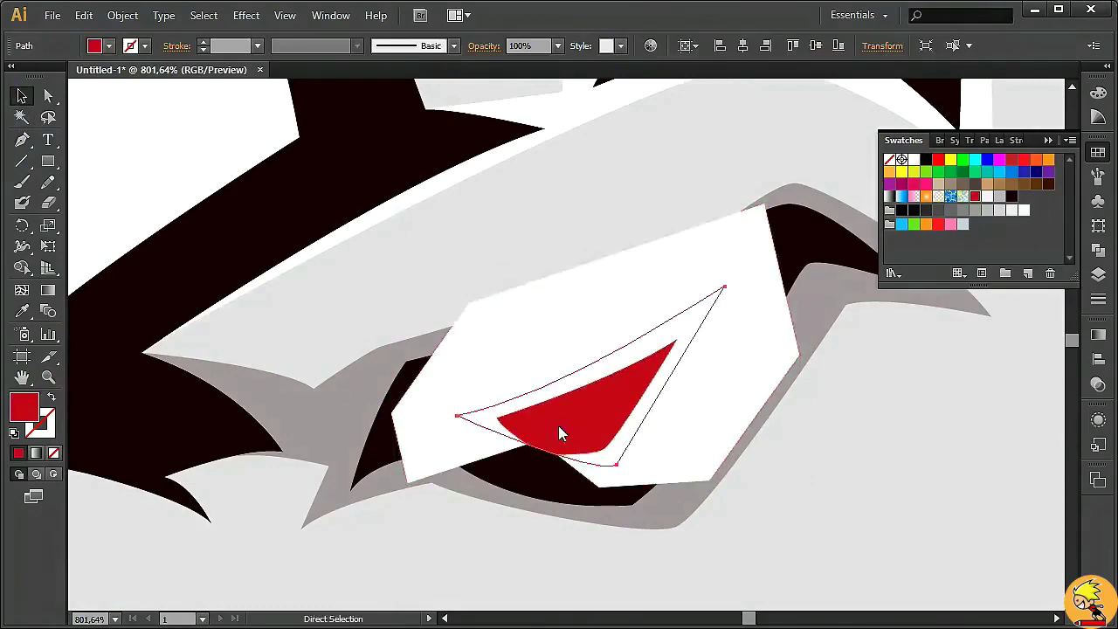
pyautogui.click(984, 139)
pyautogui.click(956, 180)
pyautogui.click(904, 140)
pyautogui.click(976, 196)
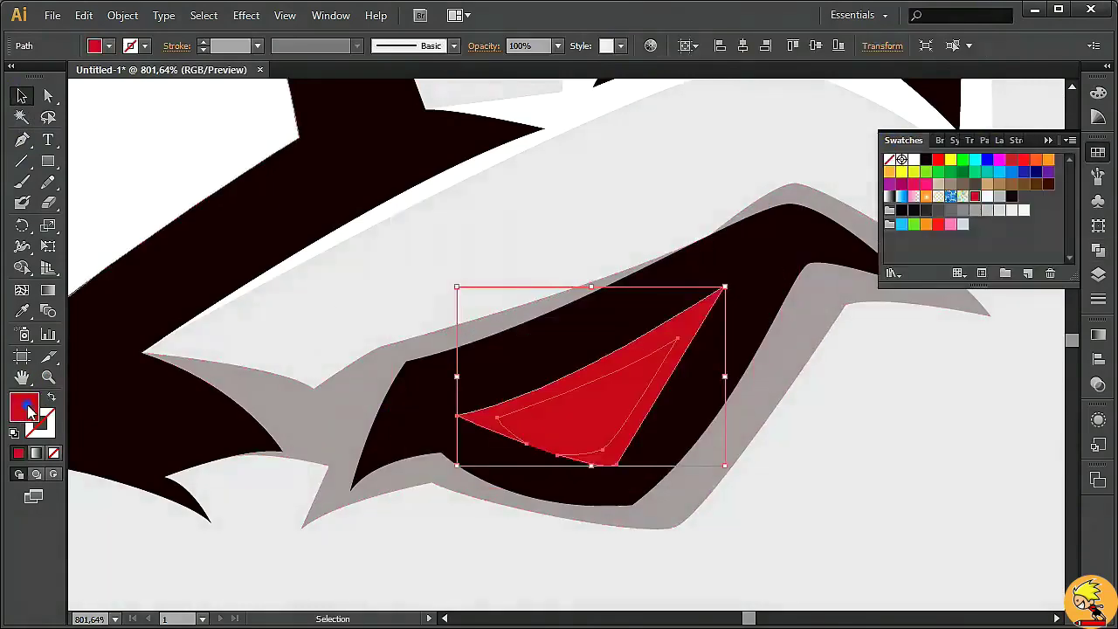
pyautogui.doubleClick(24, 407)
pyautogui.click(210, 190)
pyautogui.click(429, 64)
# Drag an anchor on the wolf's black outer outline upward near the right ear
pyautogui.hotkey('ctrl', 'shift', 'a')
pyautogui.hotkey('ctrl', '1')
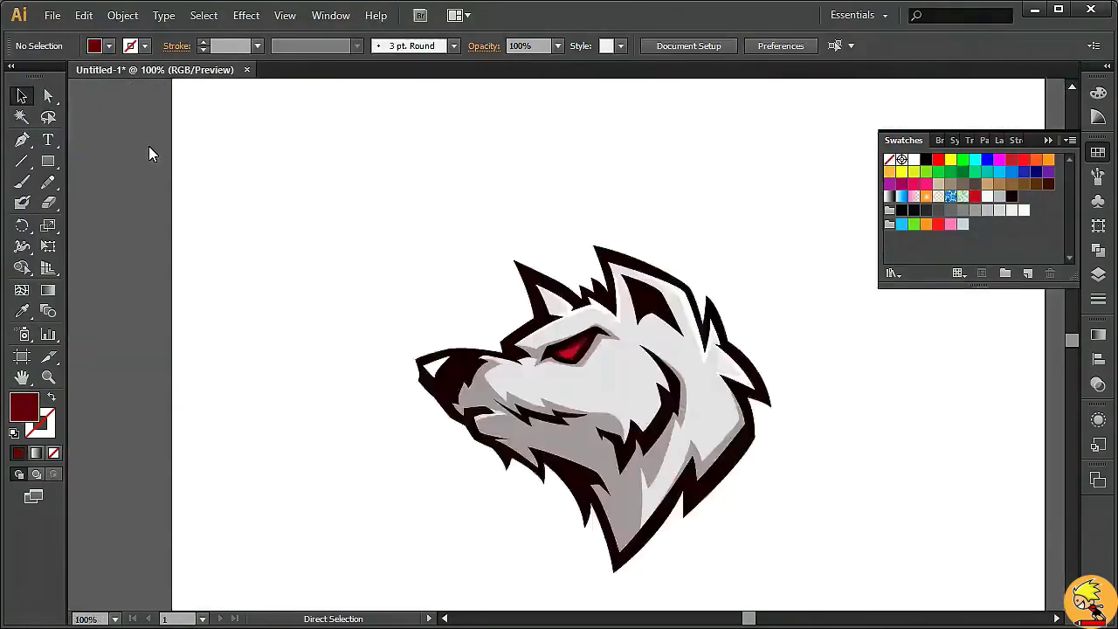
pyautogui.hotkey('ctrl', '-')
pyautogui.hotkey('ctrl', '-')
pyautogui.hotkey('ctrl', '-')
pyautogui.hotkey('ctrl', '+')
pyautogui.hotkey('ctrl', '+')
pyautogui.hotkey('ctrl', '+')
pyautogui.hotkey('ctrl', '+')
pyautogui.hotkey('ctrl', '+')
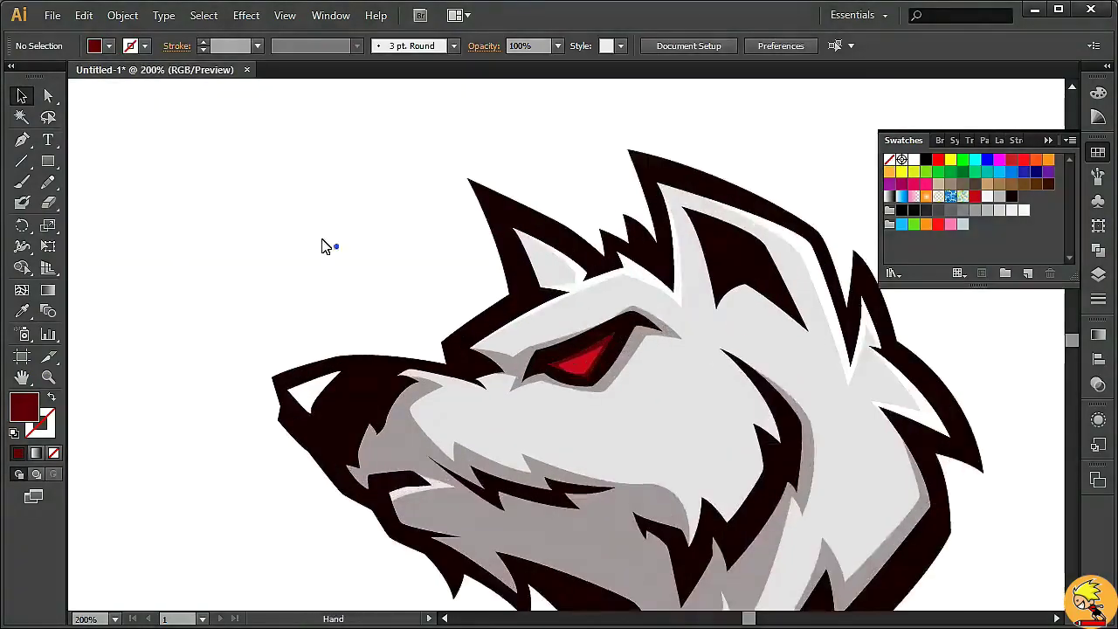
pyautogui.moveTo(321, 246); pyautogui.dragTo(225, 45)
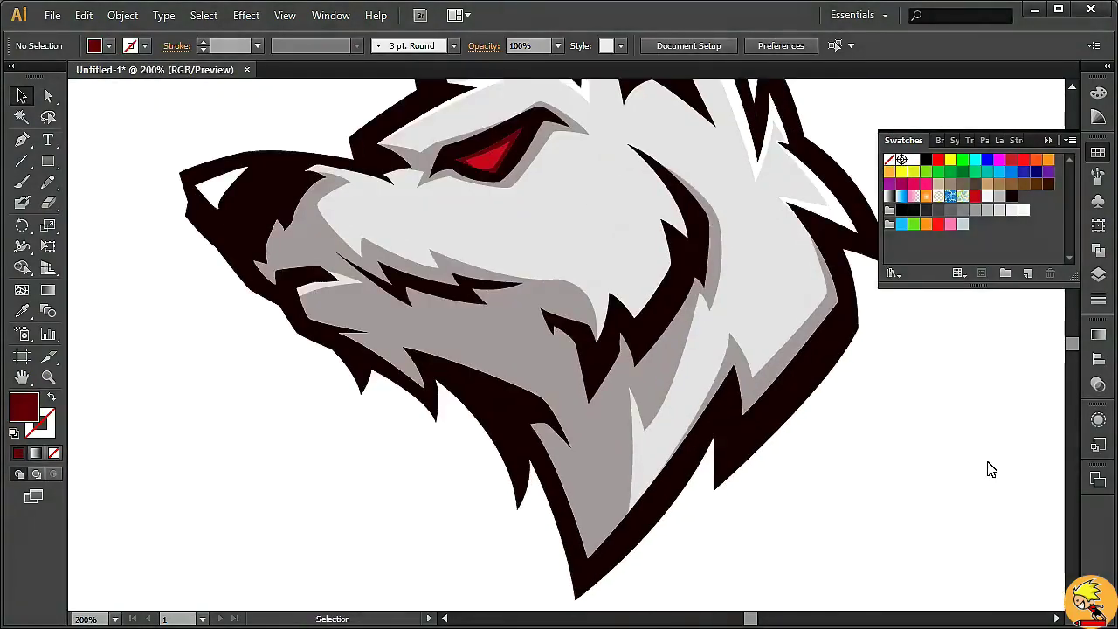
pyautogui.scroll(2, 992, 470)
pyautogui.scroll(1, 992, 472)
pyautogui.scroll(1, 991, 473)
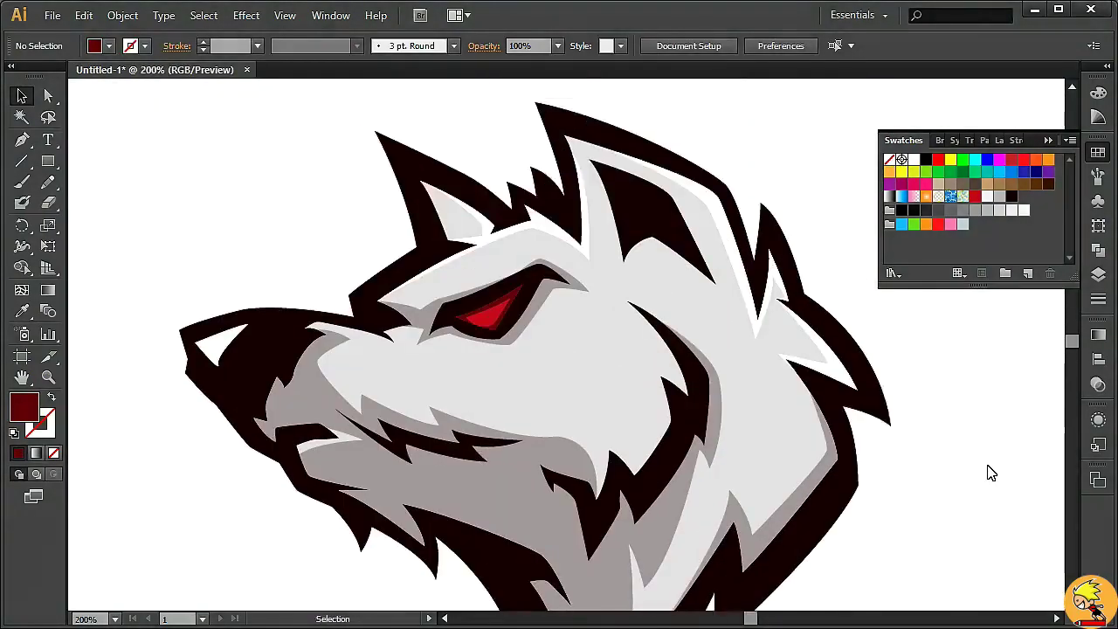
pyautogui.moveTo(769, 288); pyautogui.dragTo(769, 203)
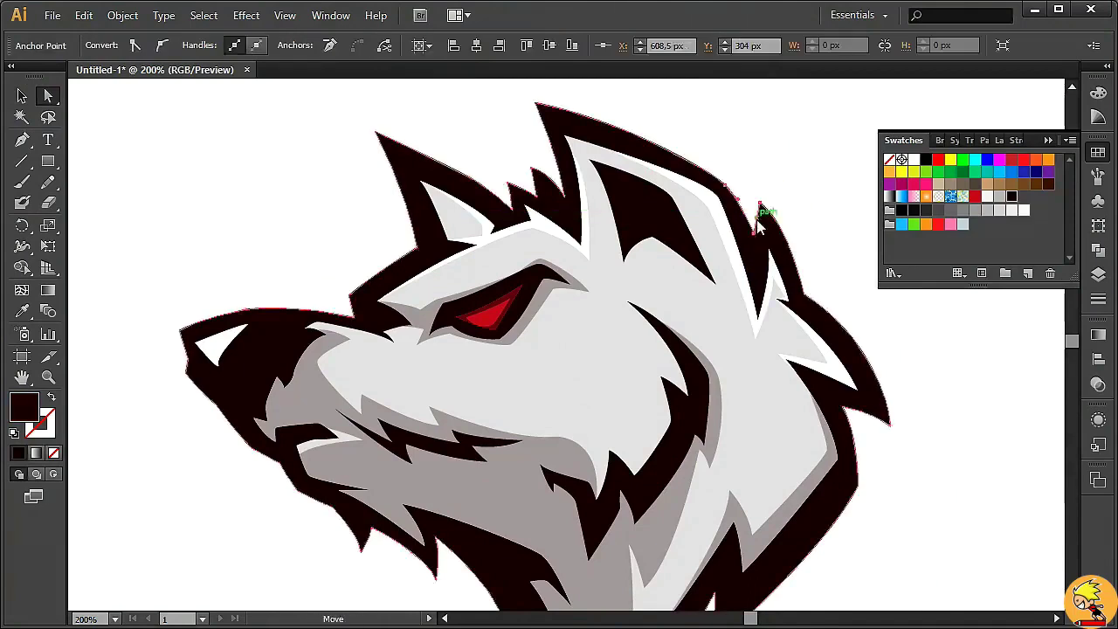
pyautogui.click(951, 422)
pyautogui.hotkey('ctrl', '-')
pyautogui.hotkey('ctrl', '-')
pyautogui.hotkey('ctrl', '-')
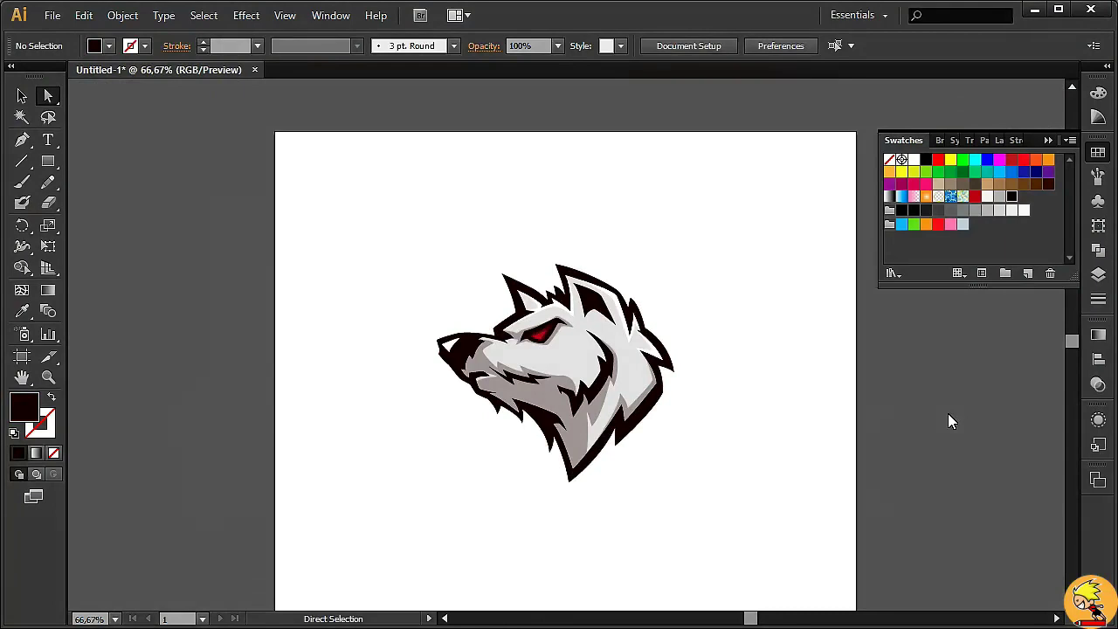
pyautogui.moveTo(568, 262); pyautogui.dragTo(645, 348)
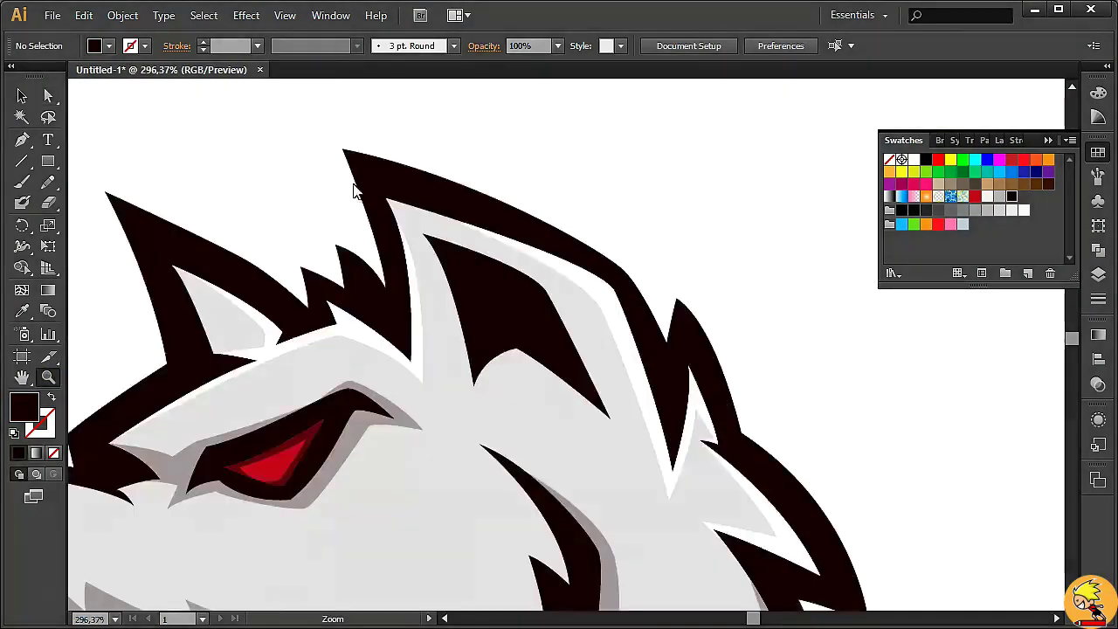
# Pen-draw a closed inner ear shape inside the right ear
pyautogui.click(548, 340)
pyautogui.moveTo(412, 204); pyautogui.dragTo(451, 233)
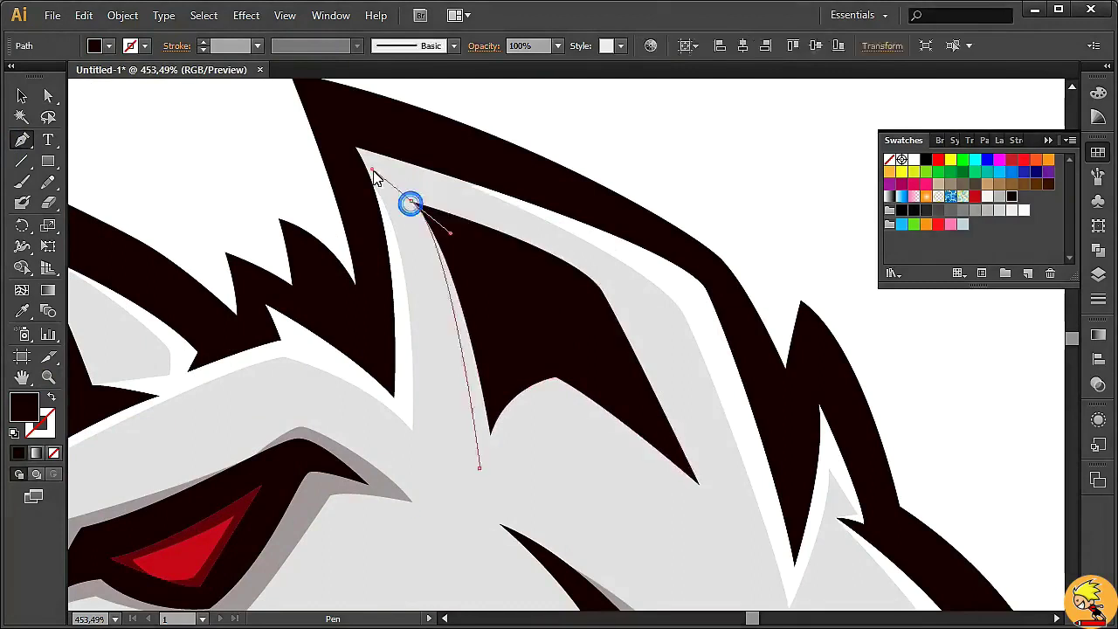
pyautogui.click(563, 261)
pyautogui.click(630, 302)
pyautogui.click(721, 514)
pyautogui.moveTo(566, 456); pyautogui.dragTo(534, 456)
pyautogui.click(479, 470)
# Eyedrop the shading grey into the ear shape and send it behind the black ear
pyautogui.press('v')
pyautogui.press('i')
pyautogui.click(319, 494)
pyautogui.press('v')
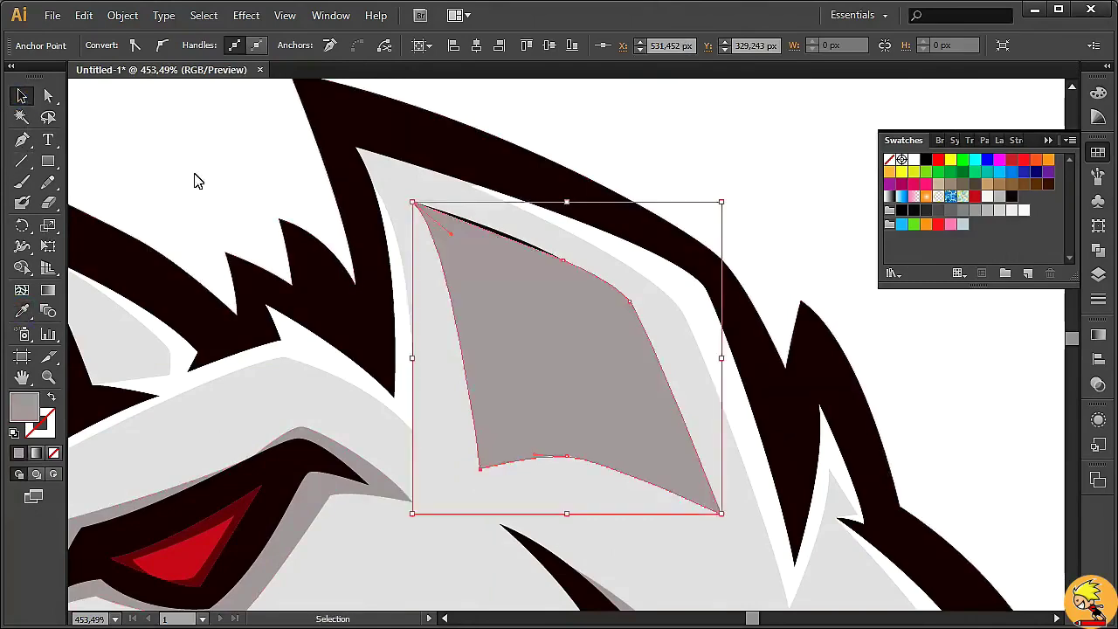
pyautogui.hotkey('ctrl', '[')
pyautogui.press('v')
pyautogui.click(197, 181)
# Pen-draw a closed highlight sliver along the black cheek stroke
pyautogui.scroll(-5, 559, 349)
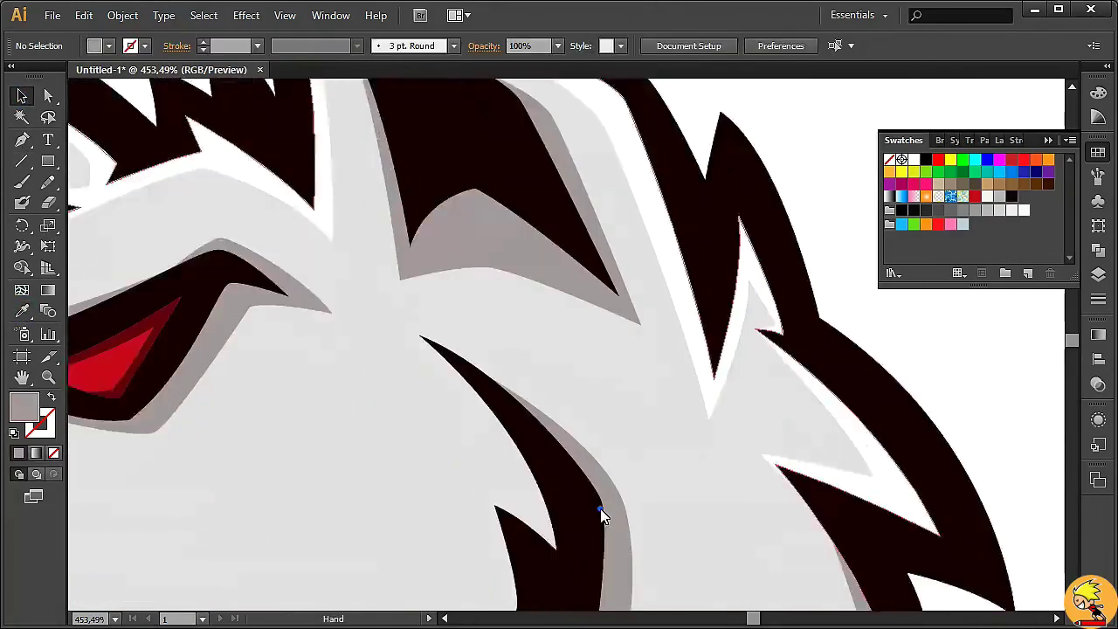
pyautogui.click(23, 140)
pyautogui.scroll(1, 524, 262)
pyautogui.click(527, 151)
pyautogui.moveTo(601, 291); pyautogui.dragTo(610, 329)
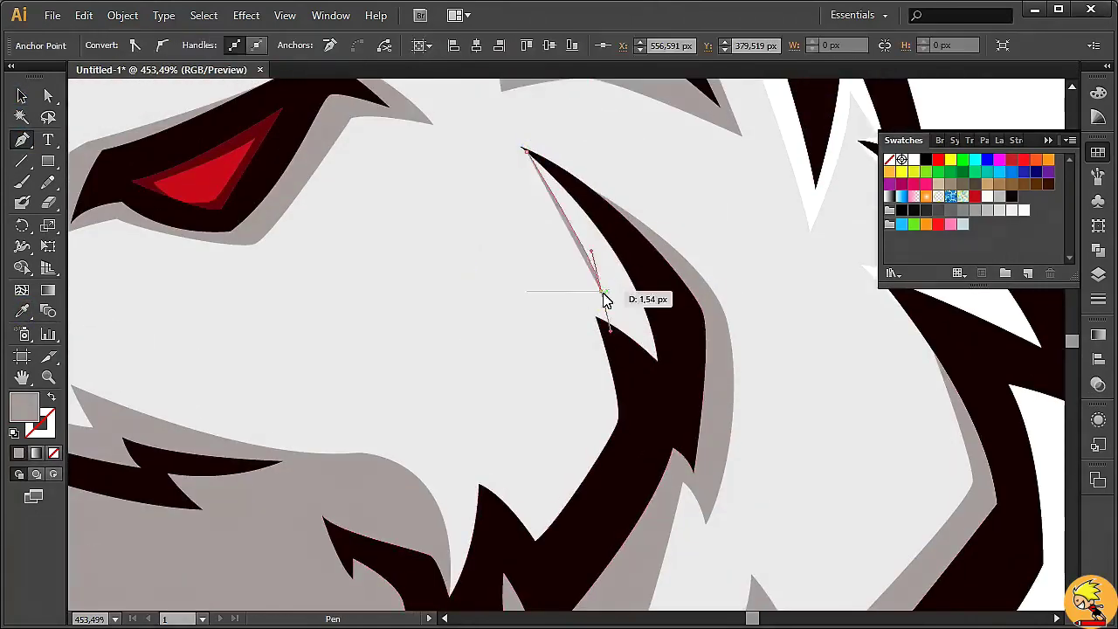
pyautogui.click(599, 407)
pyautogui.click(541, 534)
pyautogui.click(579, 534)
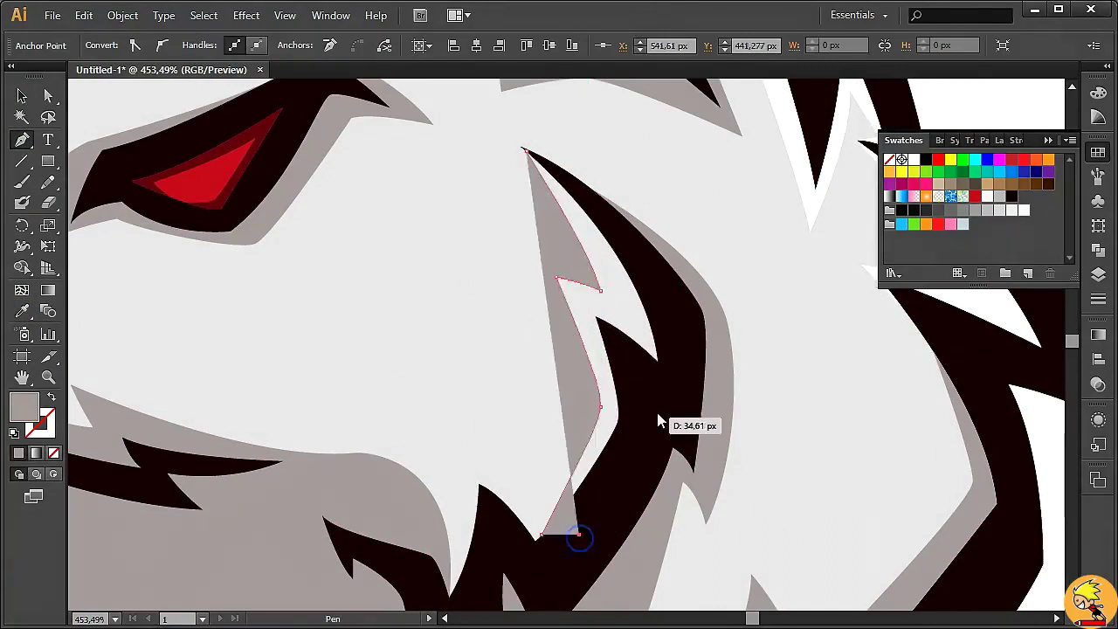
pyautogui.click(657, 409)
pyautogui.click(676, 326)
pyautogui.click(524, 150)
# Fill the cheek highlight white and zoom out to the whole wolf
pyautogui.press('v')
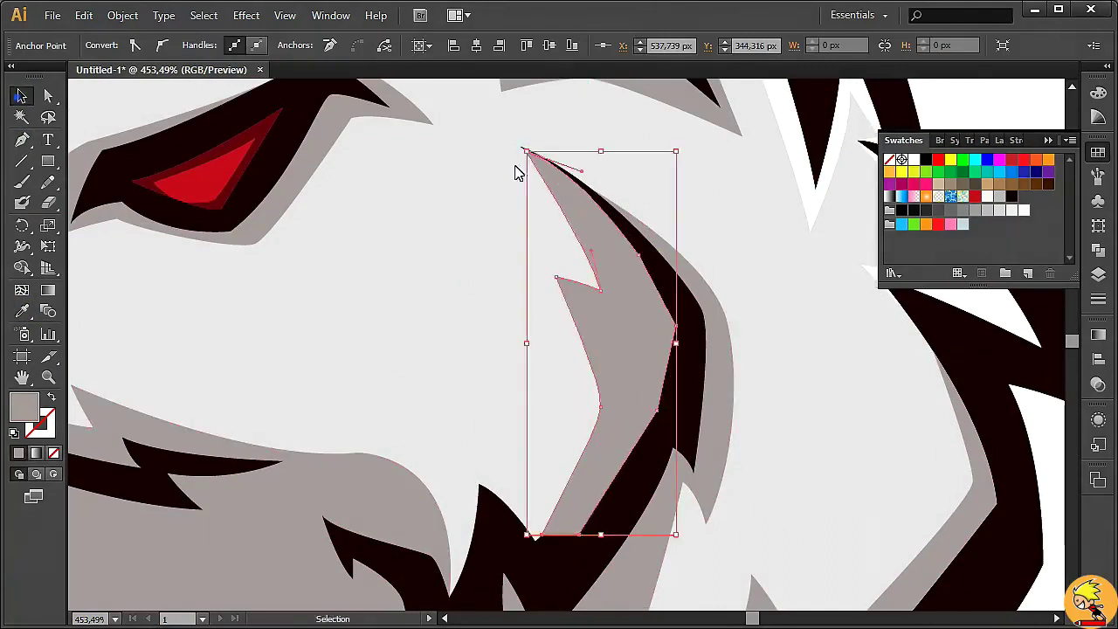
pyautogui.click(914, 159)
pyautogui.click(961, 105)
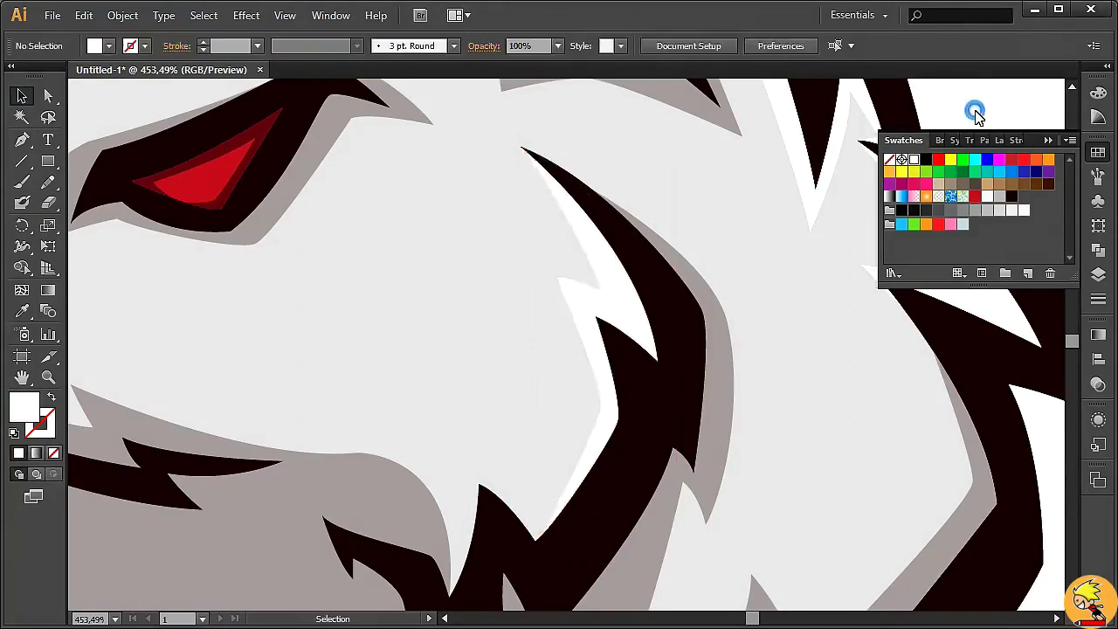
pyautogui.hotkey('ctrl', '0')
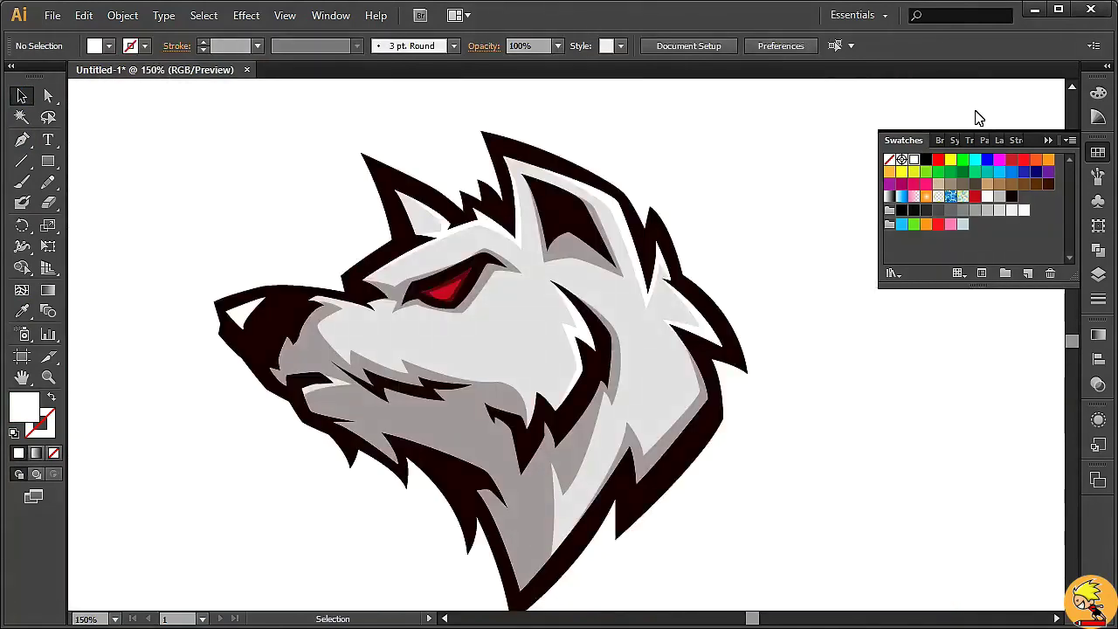
# Try a gradient fill on the wolf's face, undo it, and reselect the face
pyautogui.click(576, 358)
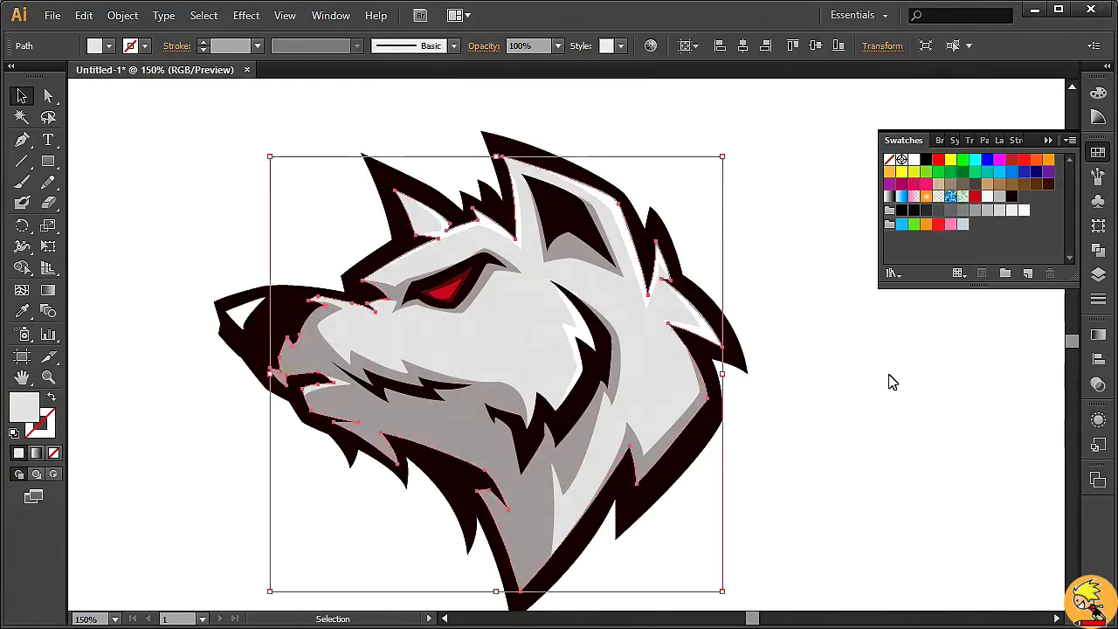
pyautogui.click(39, 463)
pyautogui.click(836, 274)
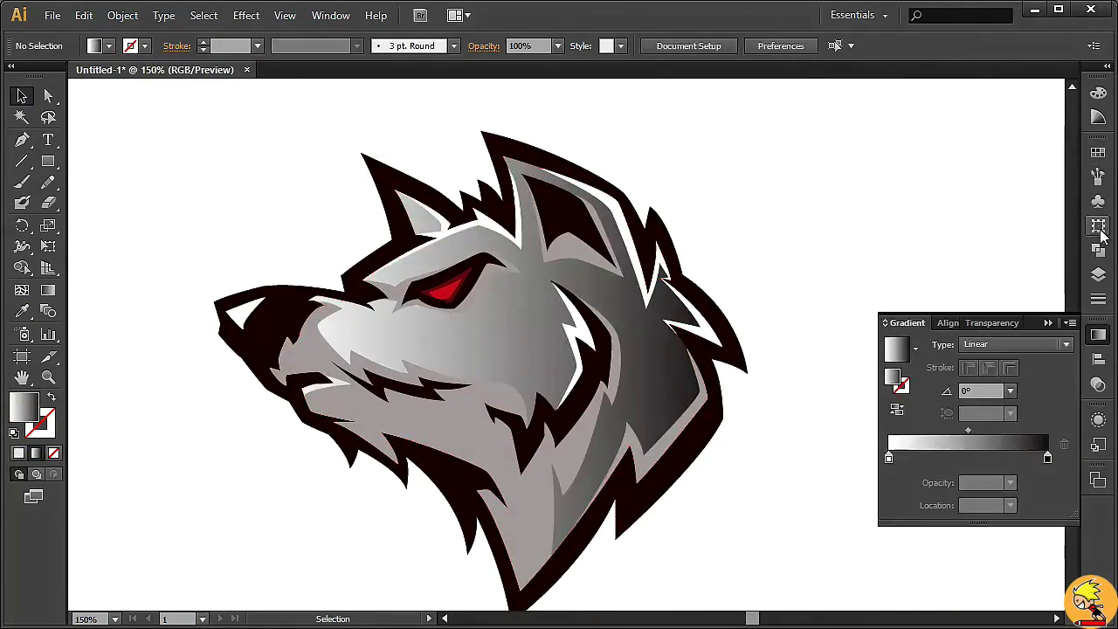
pyautogui.click(1099, 227)
pyautogui.hotkey('ctrl', 'z')
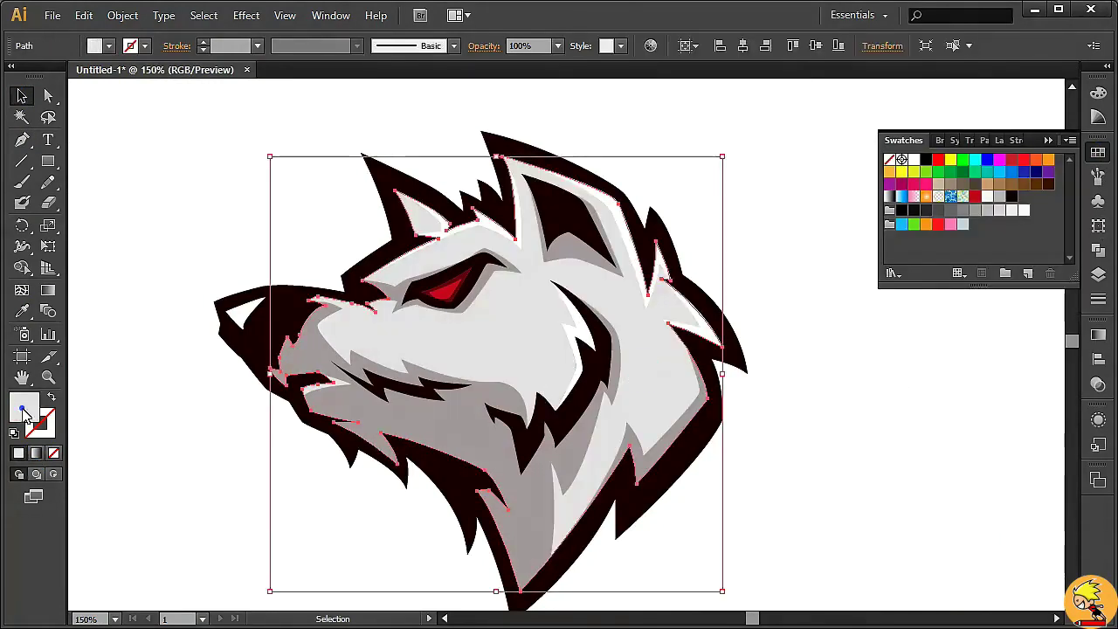
pyautogui.click(651, 368)
pyautogui.click(914, 387)
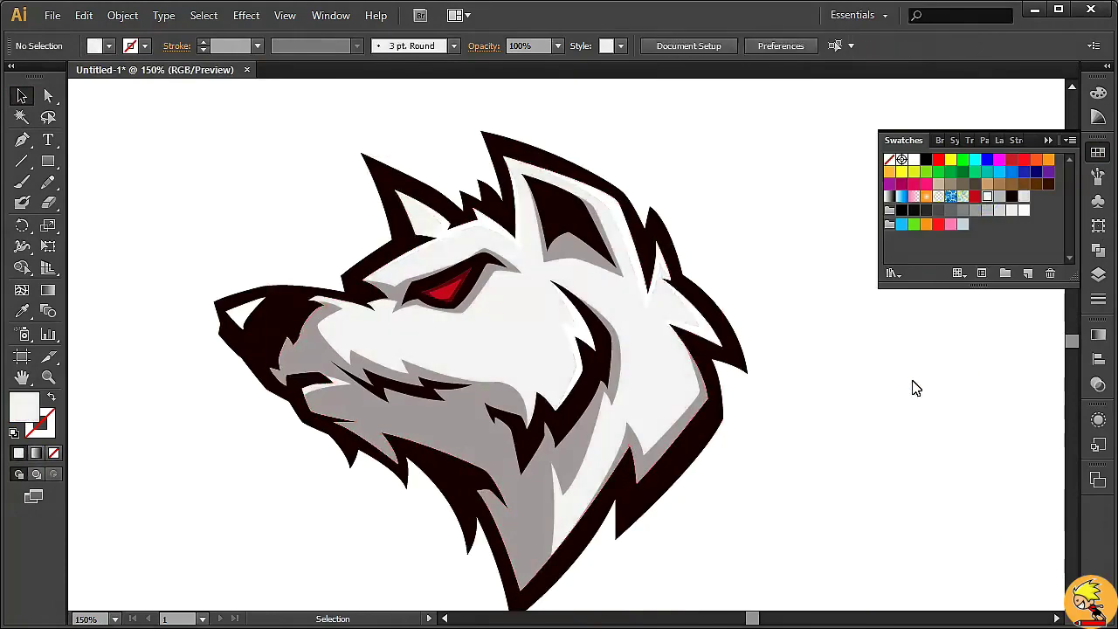
pyautogui.click(649, 397)
# Apply a gradient to the face with its left stop set to white
pyautogui.click(38, 463)
pyautogui.doubleClick(888, 459)
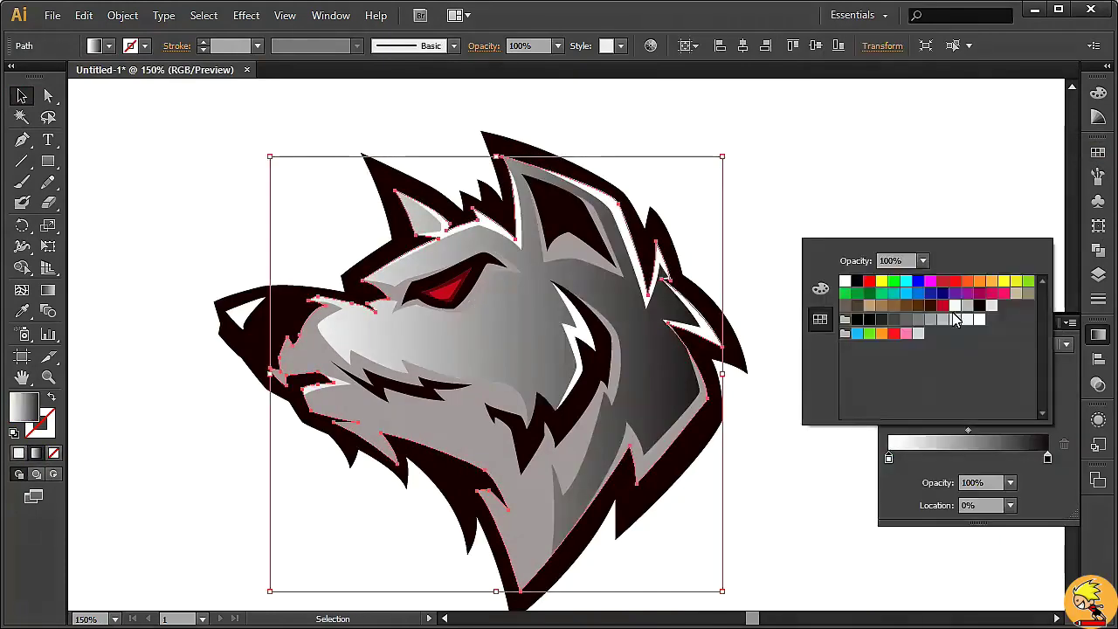
pyautogui.click(980, 318)
pyautogui.click(916, 184)
pyautogui.click(502, 310)
# Run the face gradient nearly vertically from eye to jaw, about -88.9°
pyautogui.press('g')
pyautogui.moveTo(483, 251); pyautogui.dragTo(499, 437)
pyautogui.moveTo(531, 282); pyautogui.dragTo(534, 517)
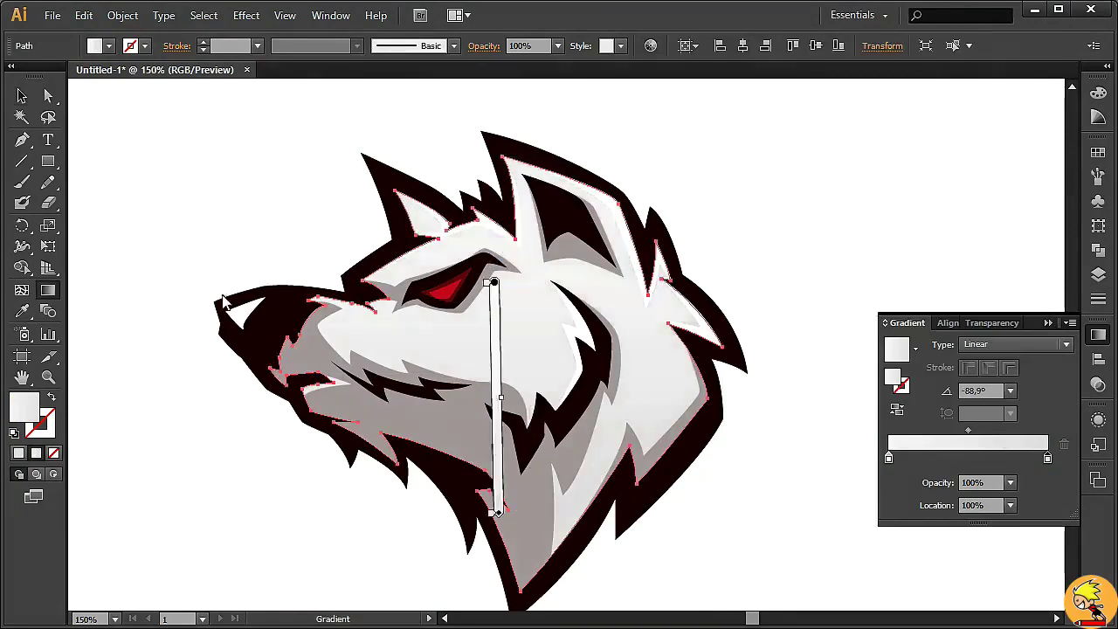
pyautogui.press('v')
pyautogui.click(146, 137)
pyautogui.scroll(-1, 829, 218)
pyautogui.hotkey('ctrl', '-')
pyautogui.hotkey('ctrl', '-')
pyautogui.hotkey('ctrl', '-')
pyautogui.hotkey('ctrl', '+')
pyautogui.hotkey('ctrl', '+')
pyautogui.hotkey('ctrl', '+')
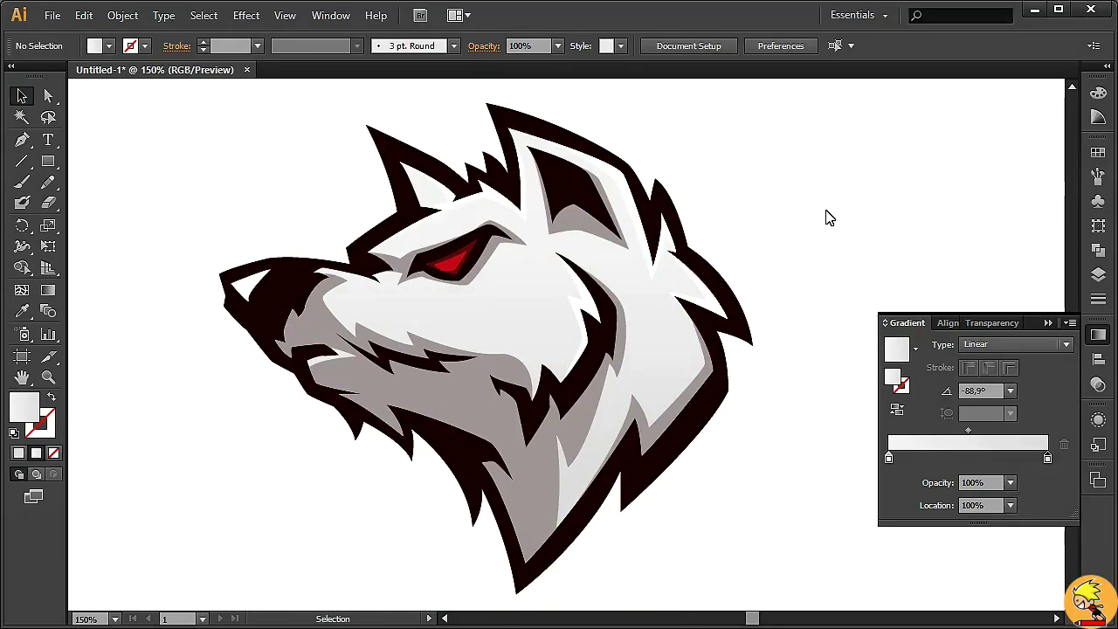
pyautogui.moveTo(162, 175); pyautogui.dragTo(774, 579)
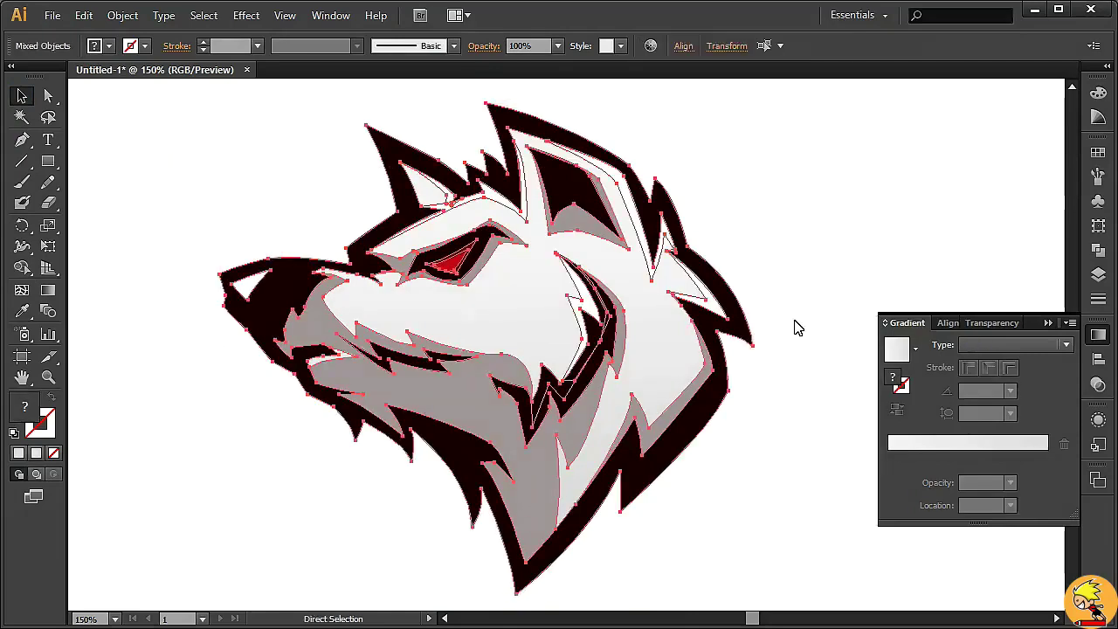
# In Layers, show the pencil sketch layer and hide the wolf artwork group
pyautogui.click(1098, 250)
pyautogui.click(1098, 274)
pyautogui.click(891, 180)
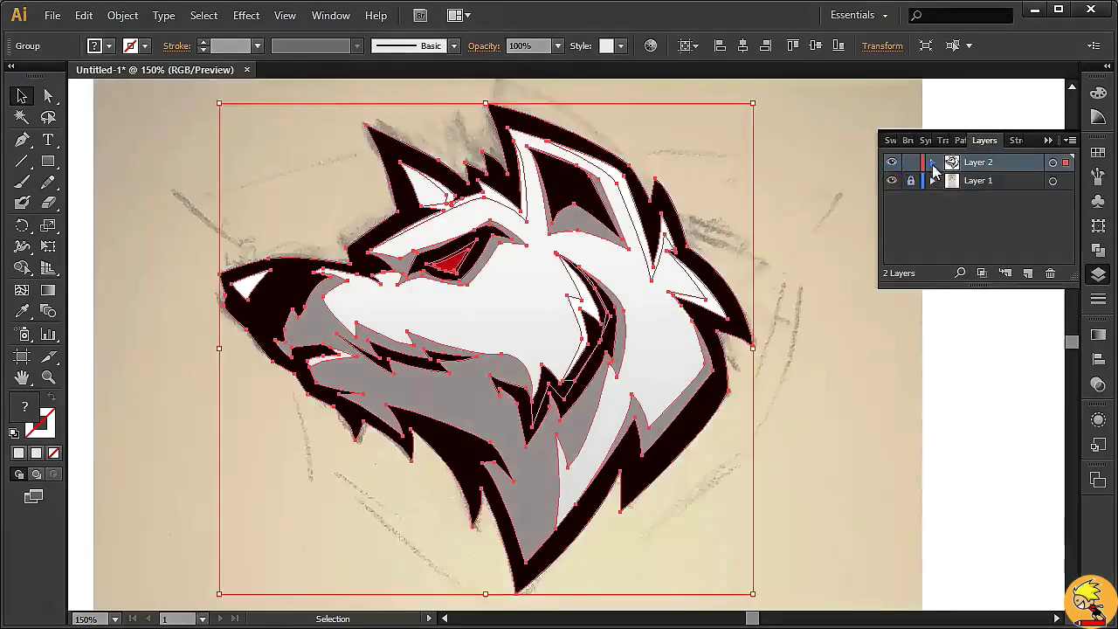
pyautogui.click(933, 162)
pyautogui.click(911, 180)
pyautogui.click(892, 180)
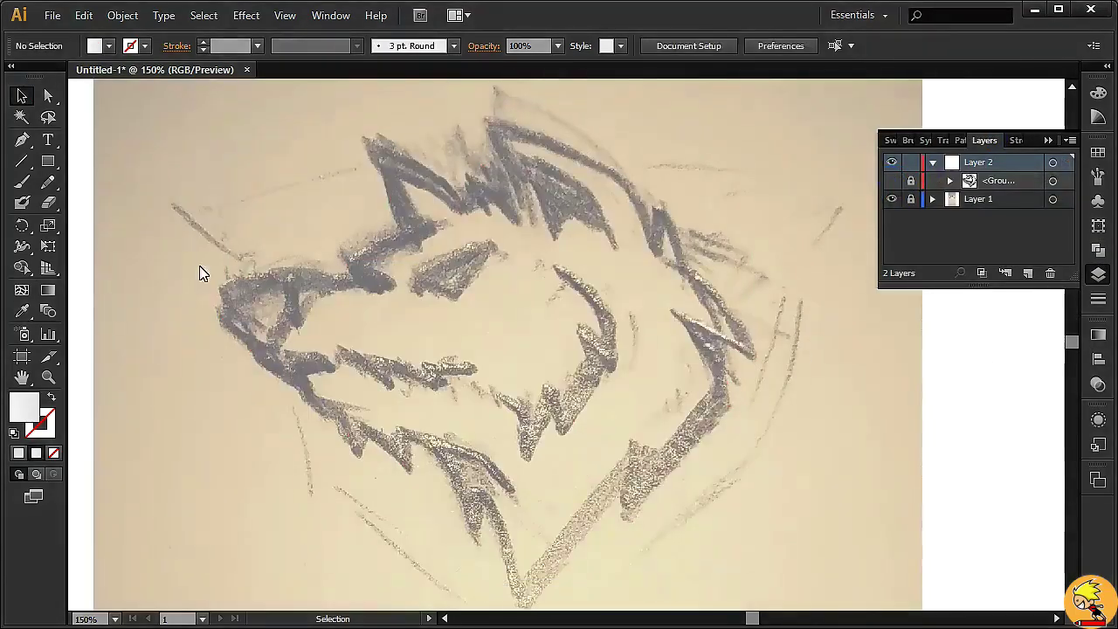
# Draw an unfilled black vertical line down the sketch's centre
pyautogui.click(14, 433)
pyautogui.click(53, 452)
pyautogui.click(515, 102)
pyautogui.scroll(-2, 524, 501)
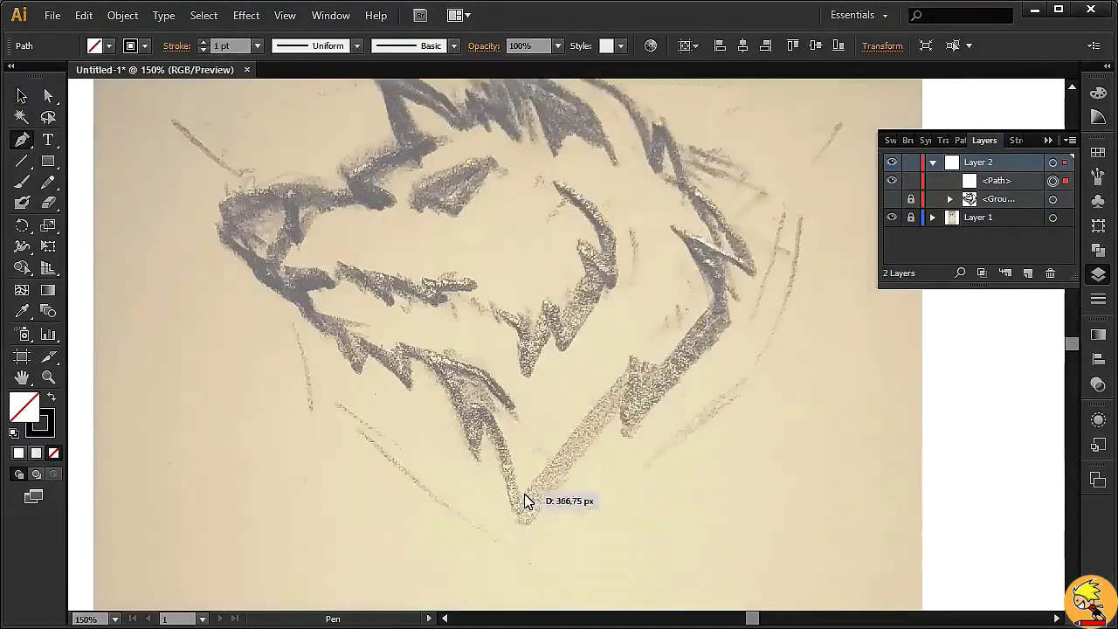
pyautogui.scroll(2, 513, 501)
pyautogui.click(519, 283)
pyautogui.press('v')
pyautogui.moveTo(522, 288); pyautogui.dragTo(515, 603)
pyautogui.click(792, 469)
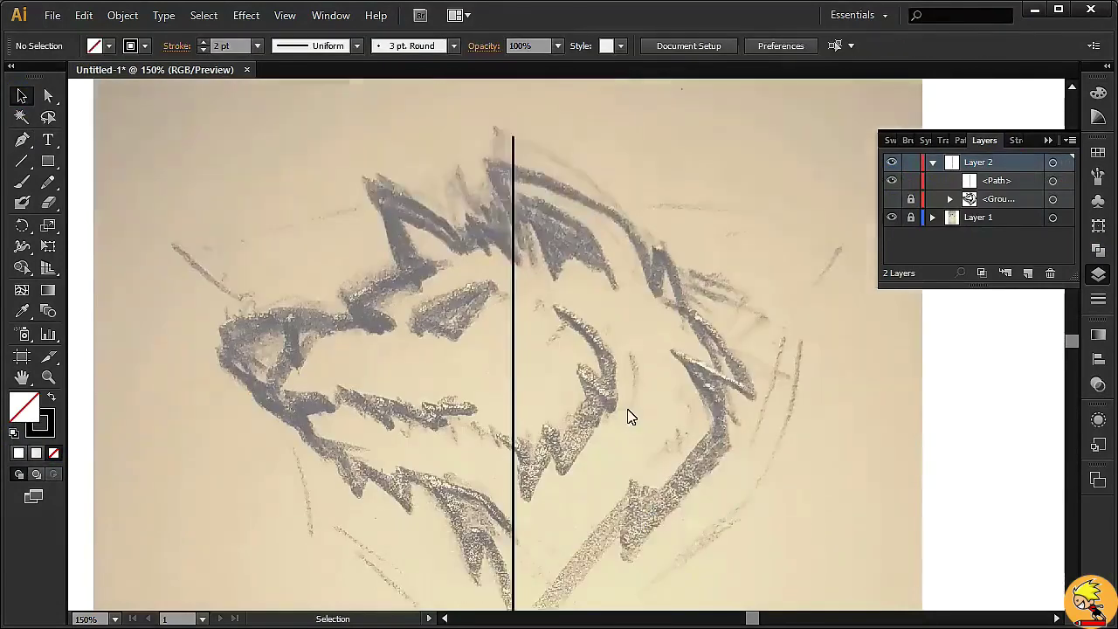
pyautogui.scroll(-2, 516, 369)
pyautogui.moveTo(514, 370); pyautogui.dragTo(524, 374)
pyautogui.scroll(3, 943, 416)
pyautogui.click(944, 417)
# Start the shield outline at the top of the centre line
pyautogui.press('p')
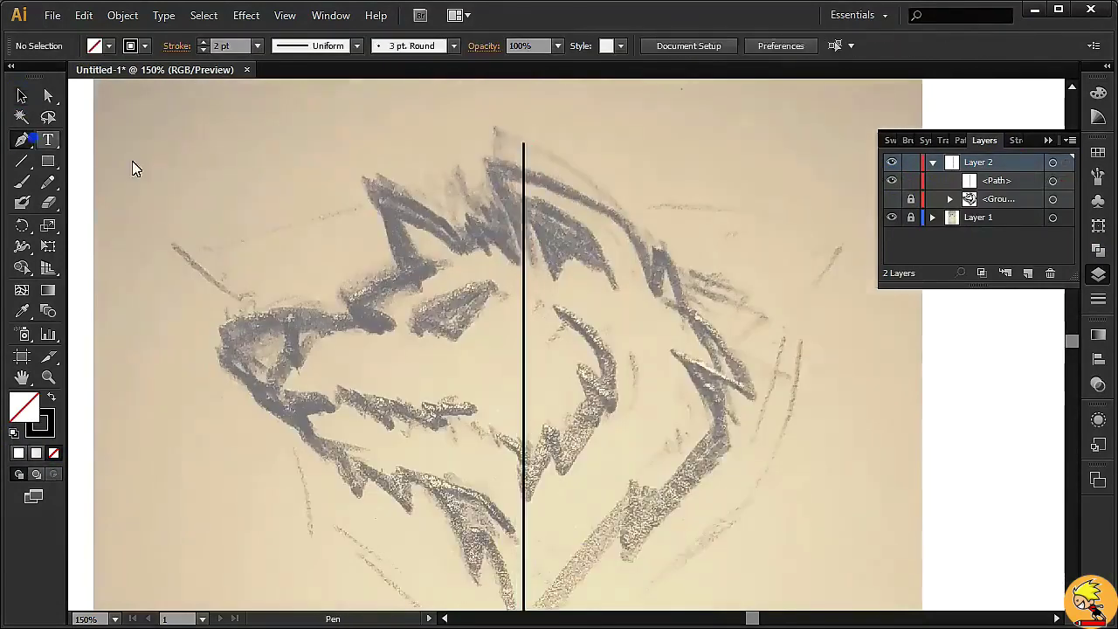
pyautogui.hscroll(3, 415, 131)
pyautogui.click(412, 123)
# Redraw the shield's right half with a curved top corner, closing at the line's bottom
pyautogui.hotkey('ctrl', 'z')
pyautogui.moveTo(412, 120); pyautogui.dragTo(520, 131)
pyautogui.moveTo(734, 189); pyautogui.dragTo(834, 242)
pyautogui.moveTo(634, 434); pyautogui.dragTo(581, 518)
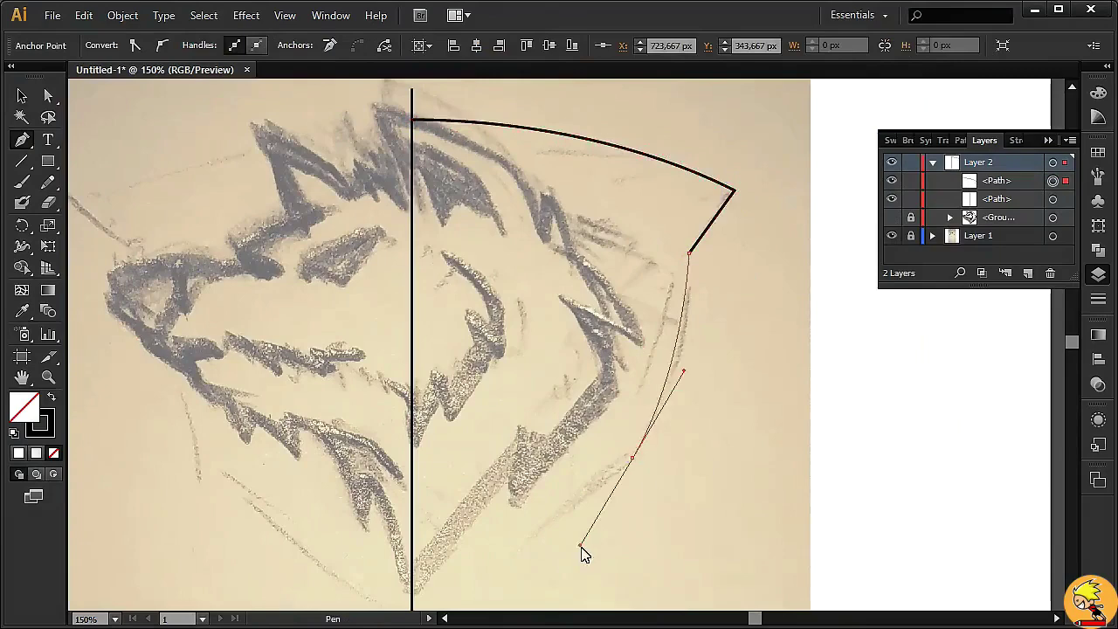
pyautogui.moveTo(704, 466); pyautogui.dragTo(723, 339)
pyautogui.click(450, 494)
pyautogui.moveTo(551, 208); pyautogui.dragTo(574, 382)
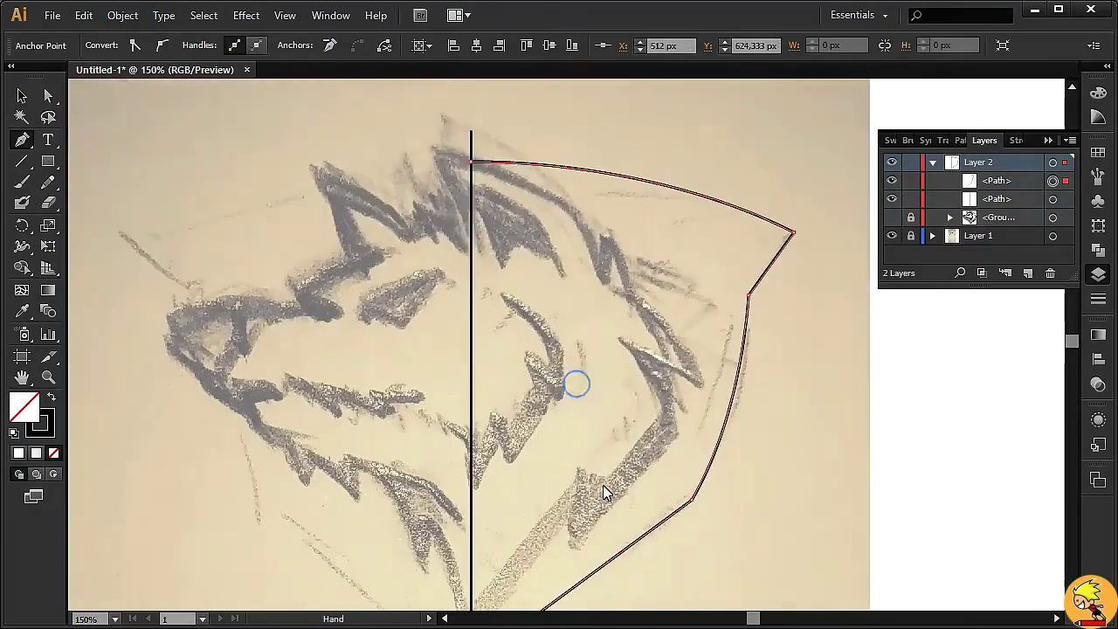
# Mirror the shield half across a vertical axis and join the halves with Ctrl+J
pyautogui.press('v')
pyautogui.press('o')
pyautogui.keyDown('alt'); pyautogui.click(474, 312); pyautogui.keyUp('alt')
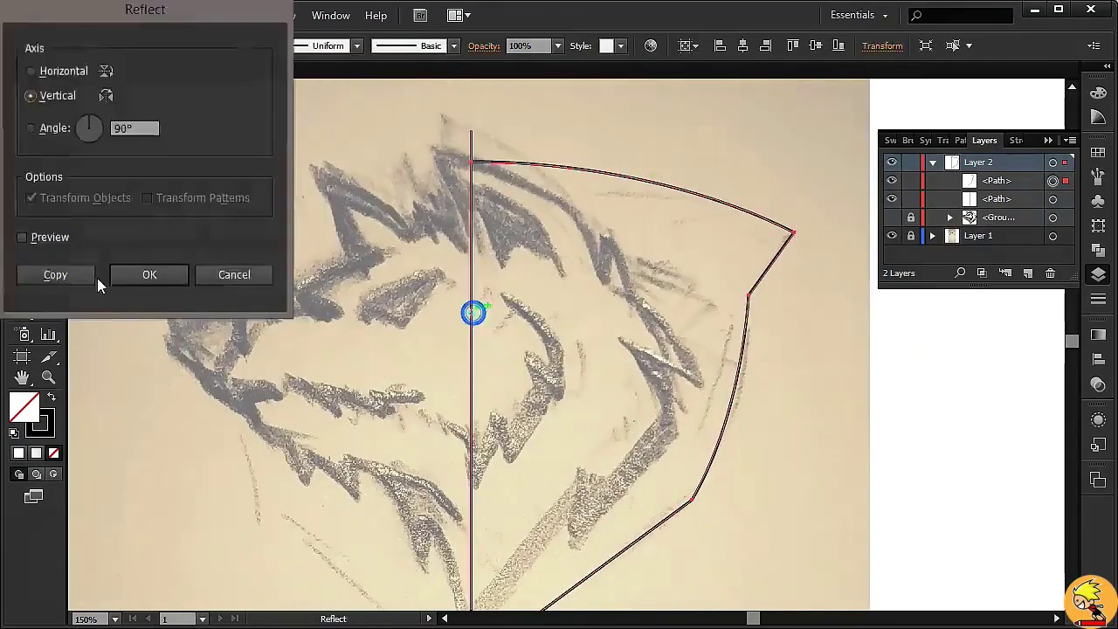
pyautogui.click(100, 282)
pyautogui.press('v')
pyautogui.keyDown('shift'); pyautogui.click(535, 172); pyautogui.keyUp('shift')
pyautogui.hotkey('ctrl', 'j')
# Shrink the joined shield slightly from its corner
pyautogui.click(962, 423)
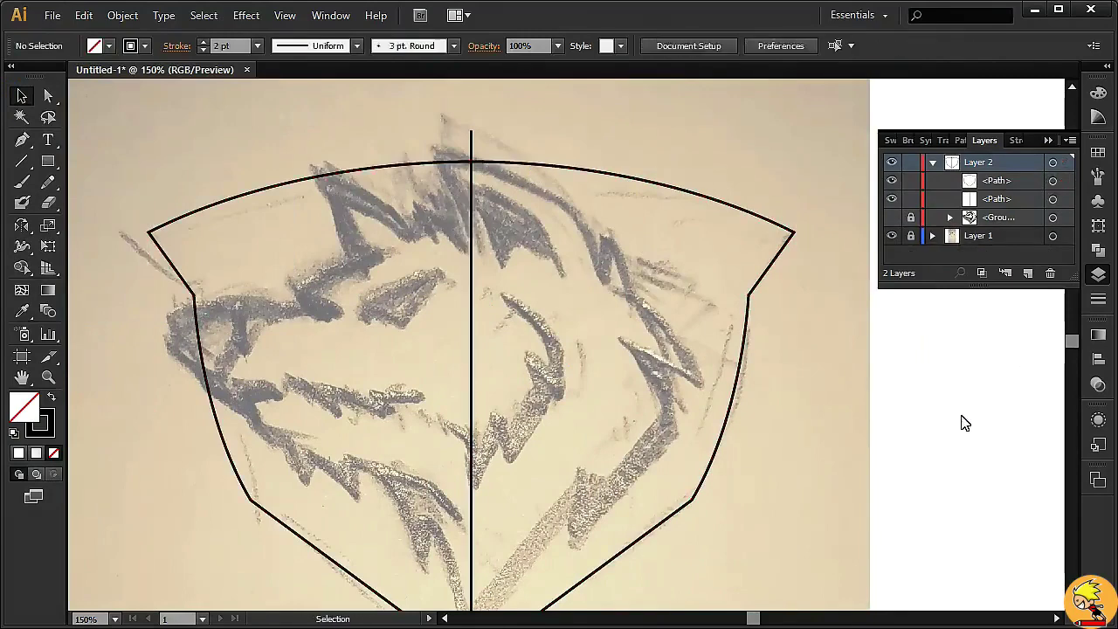
pyautogui.click(794, 232)
pyautogui.moveTo(793, 160)
pyautogui.mouseDown()
pyautogui.moveTo(737, 224)
pyautogui.moveTo(713, 218)
pyautogui.mouseUp()
pyautogui.click(918, 374)
pyautogui.scroll(1, 747, 332)
pyautogui.click(699, 325)
# Add an Offset Path of 30 around the shield
pyautogui.click(122, 15)
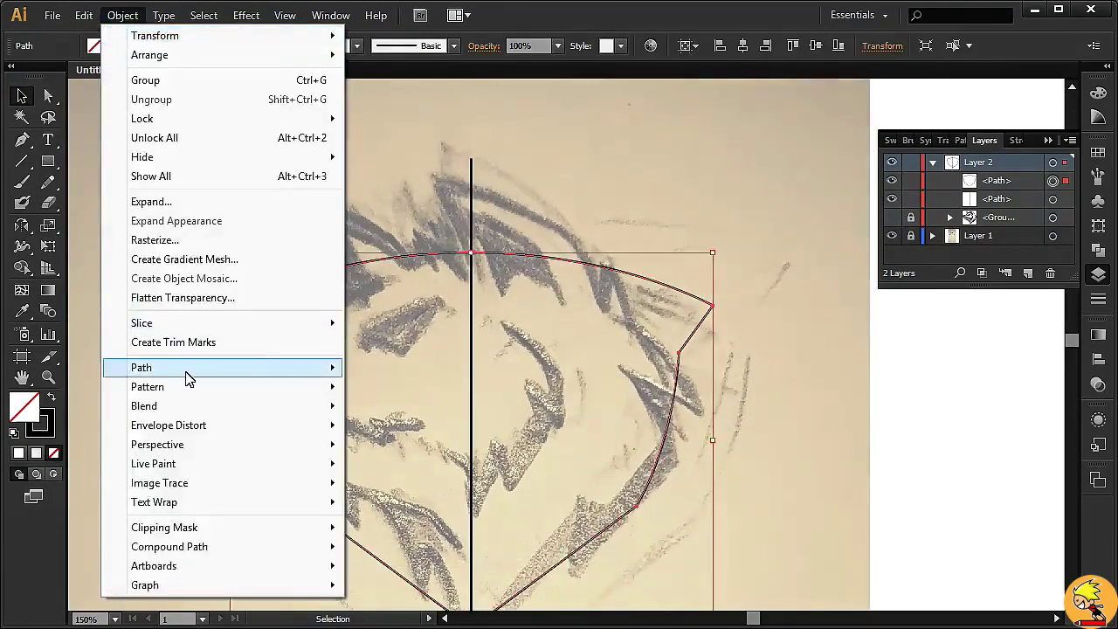
pyautogui.click(393, 424)
pyautogui.click(48, 144)
pyautogui.write('30')
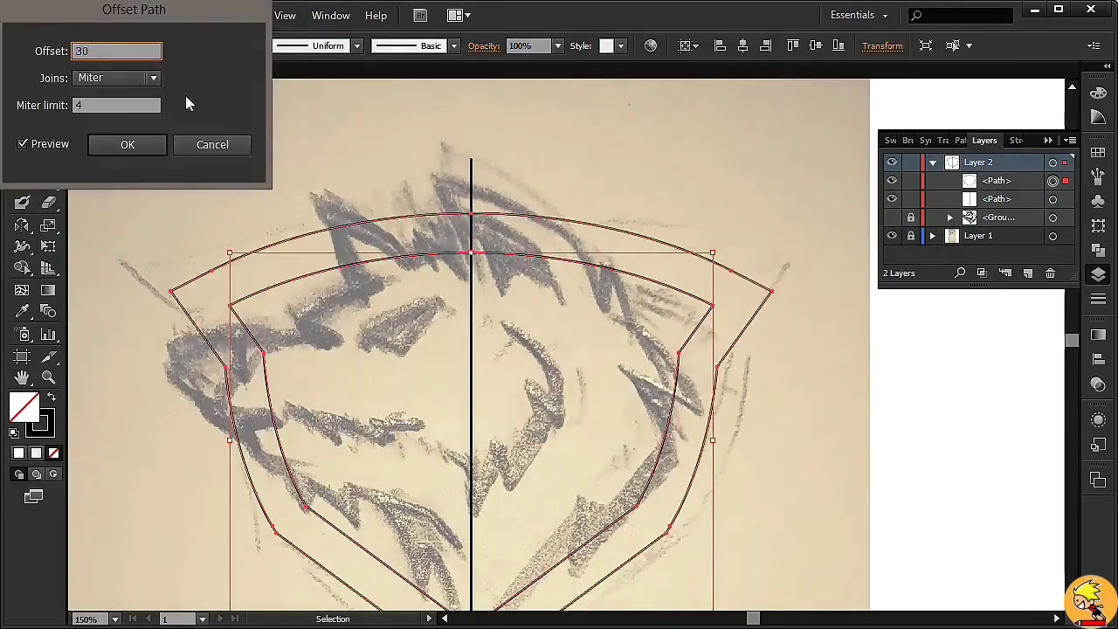
pyautogui.click(122, 146)
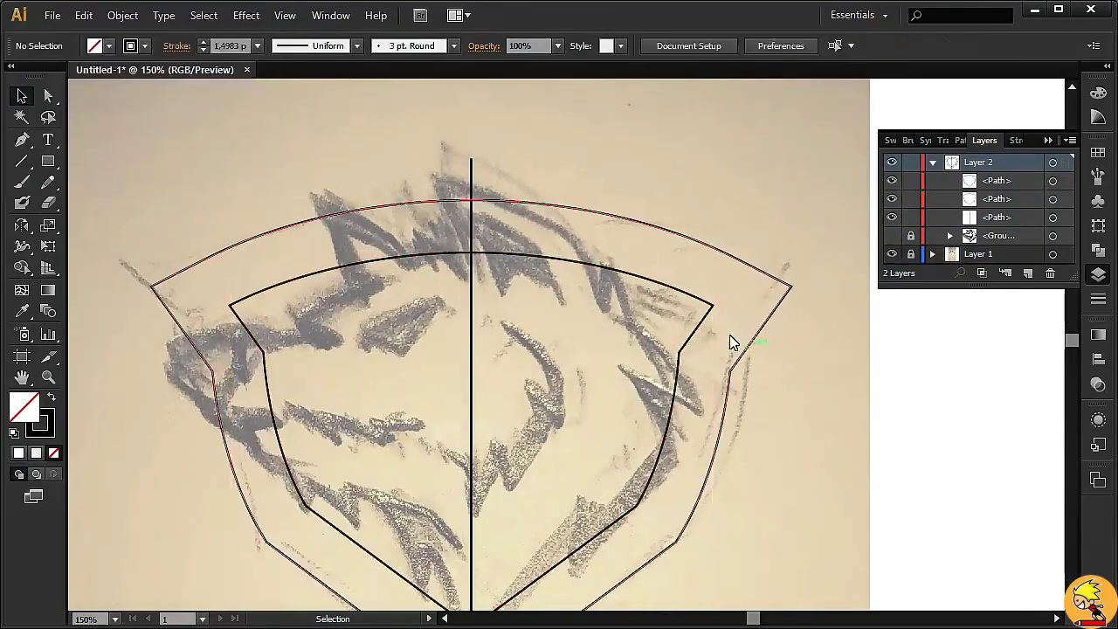
# Fill the inner shield white from the Swatches
pyautogui.click(51, 398)
pyautogui.click(891, 139)
pyautogui.click(914, 159)
pyautogui.click(933, 355)
pyautogui.click(766, 327)
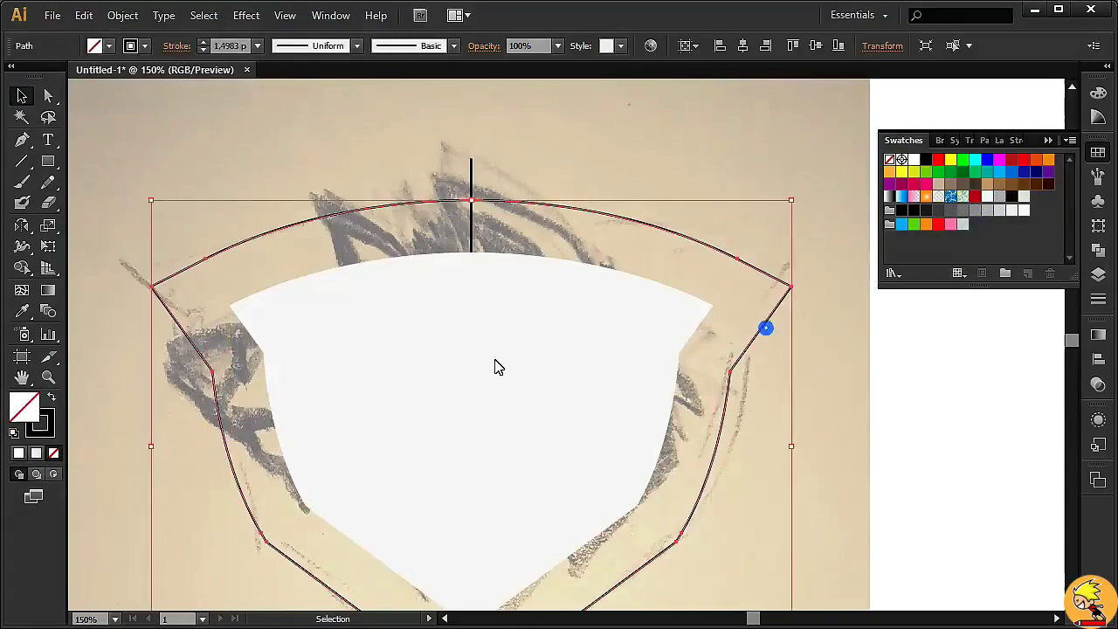
# Fill the outer outline black and reveal all the hidden wolf-head shapes
pyautogui.click(52, 399)
pyautogui.click(123, 15)
pyautogui.click(150, 176)
pyautogui.click(123, 15)
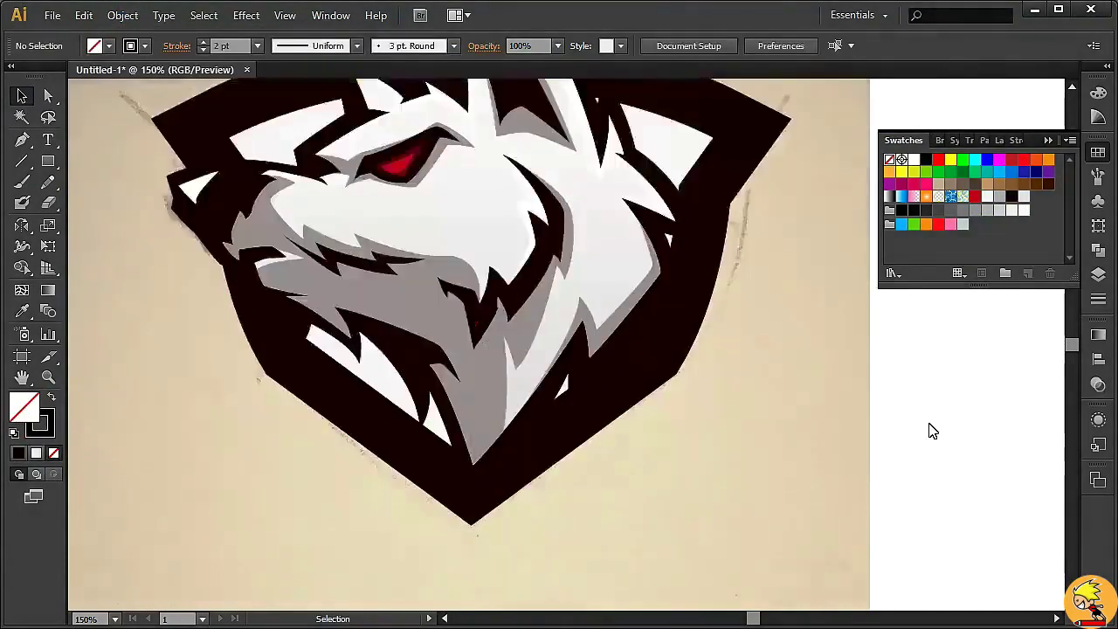
pyautogui.scroll(3, 933, 431)
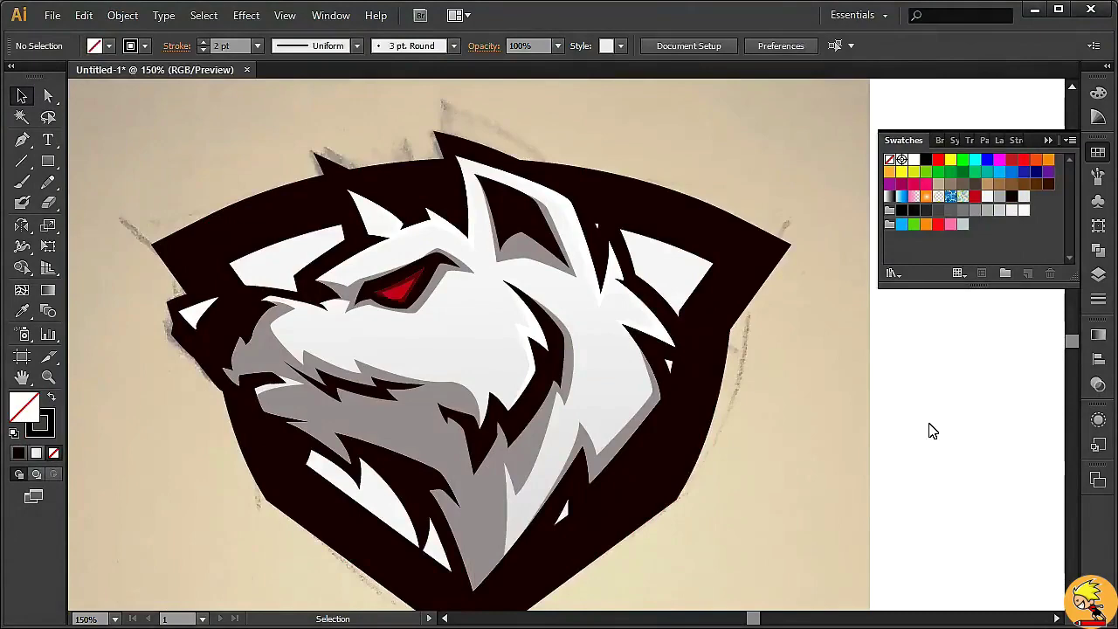
# Delete the old dark shield and offset the white shape by 20 into a new outline
pyautogui.click(761, 267)
pyautogui.press('Delete')
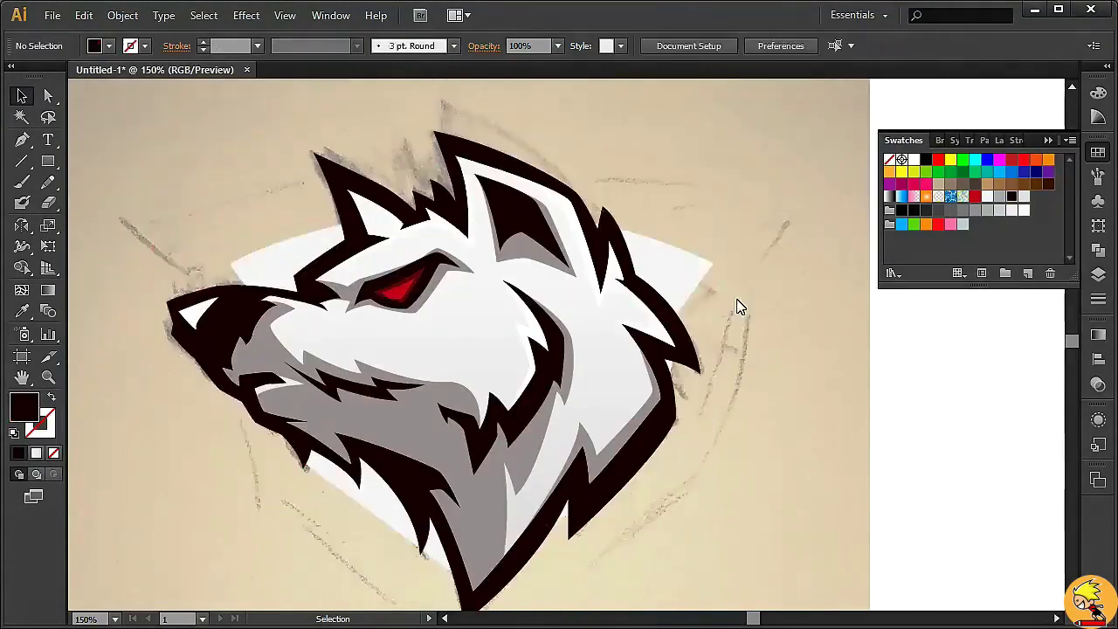
pyautogui.click(739, 305)
pyautogui.click(122, 15)
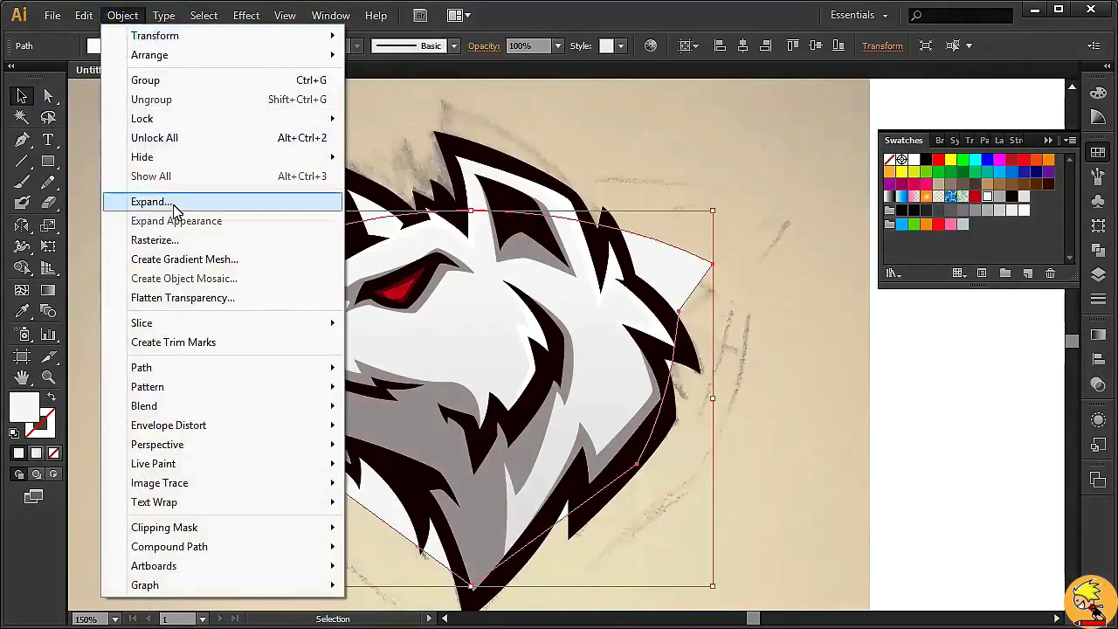
pyautogui.click(411, 432)
pyautogui.click(50, 144)
pyautogui.write('20')
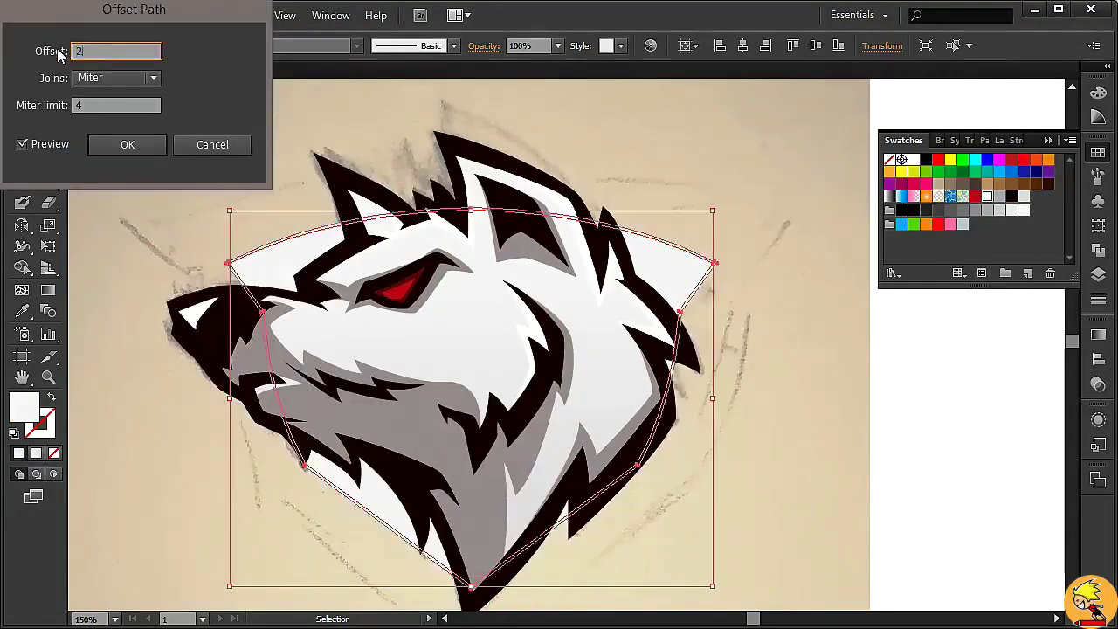
pyautogui.click(127, 144)
pyautogui.click(722, 209)
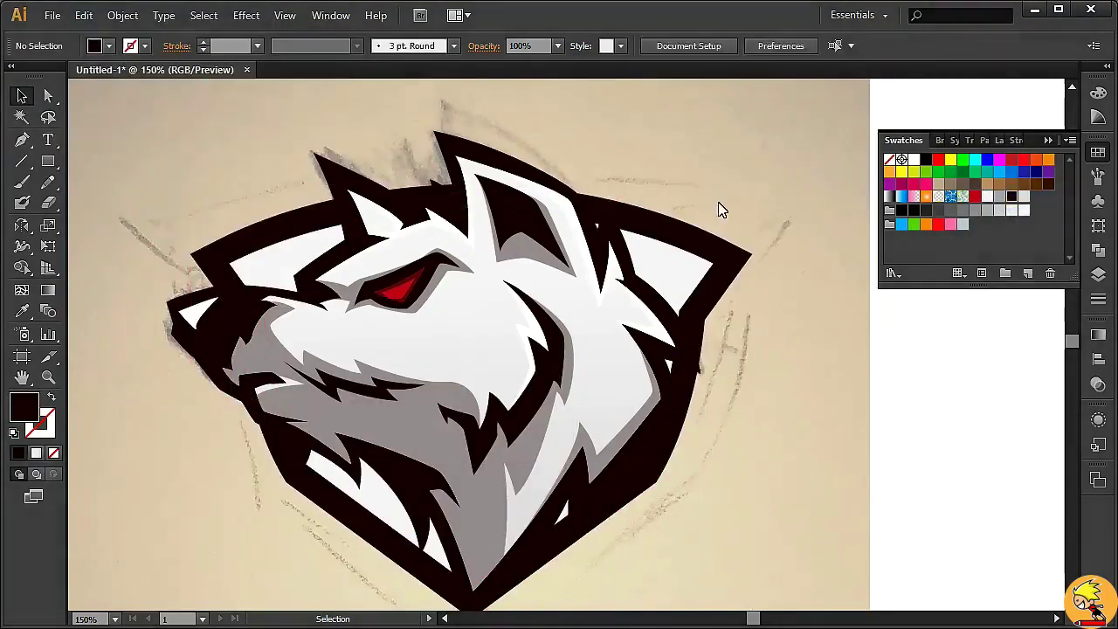
pyautogui.click(1008, 141)
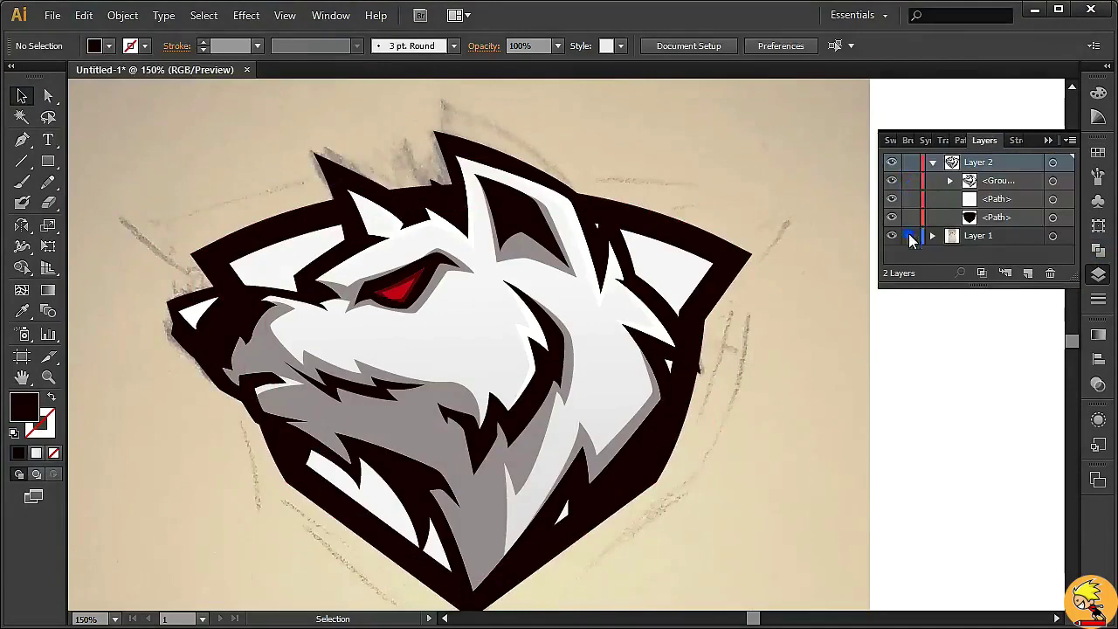
# Lock and hide the sketch layer, then enlarge the dark offset shield
pyautogui.click(910, 238)
pyautogui.click(851, 307)
pyautogui.press('Delete')
pyautogui.moveTo(787, 309); pyautogui.dragTo(709, 227)
pyautogui.moveTo(752, 131)
pyautogui.mouseDown()
pyautogui.moveTo(766, 169)
pyautogui.moveTo(734, 198)
pyautogui.mouseUp()
pyautogui.moveTo(767, 332)
pyautogui.mouseDown()
pyautogui.moveTo(702, 222)
pyautogui.moveTo(761, 158)
pyautogui.mouseUp()
pyautogui.click(831, 365)
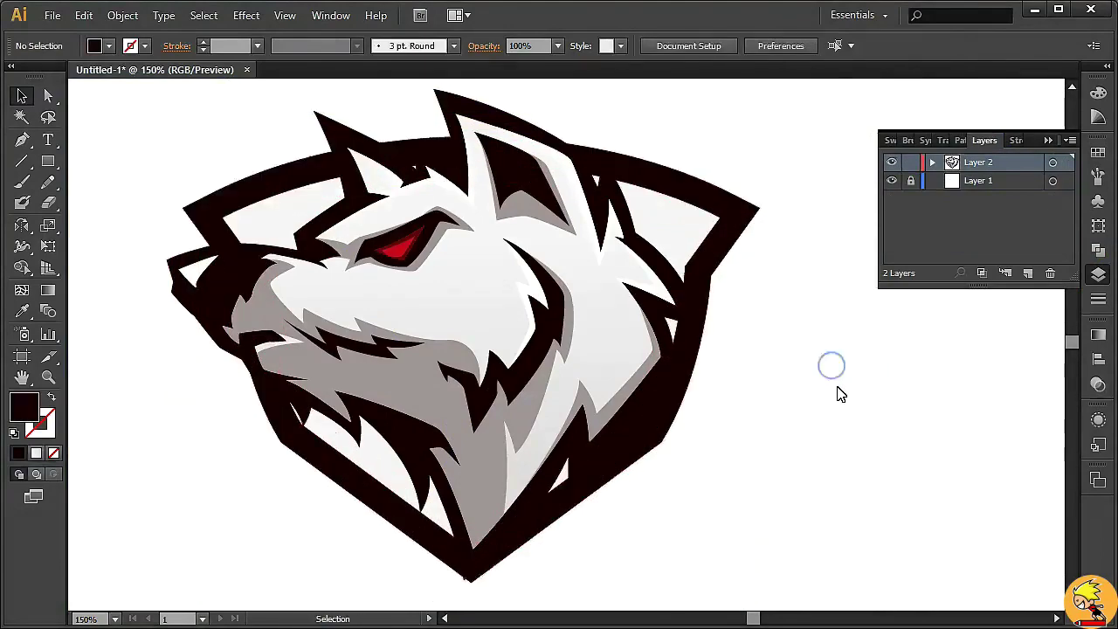
# Fill the white inner shield shape red
pyautogui.scroll(1, 837, 394)
pyautogui.hotkey('ctrl', '-')
pyautogui.hotkey('ctrl', '-')
pyautogui.hotkey('ctrl', '-')
pyautogui.hotkey('ctrl', '=')
pyautogui.hotkey('ctrl', '=')
pyautogui.hotkey('ctrl', '=')
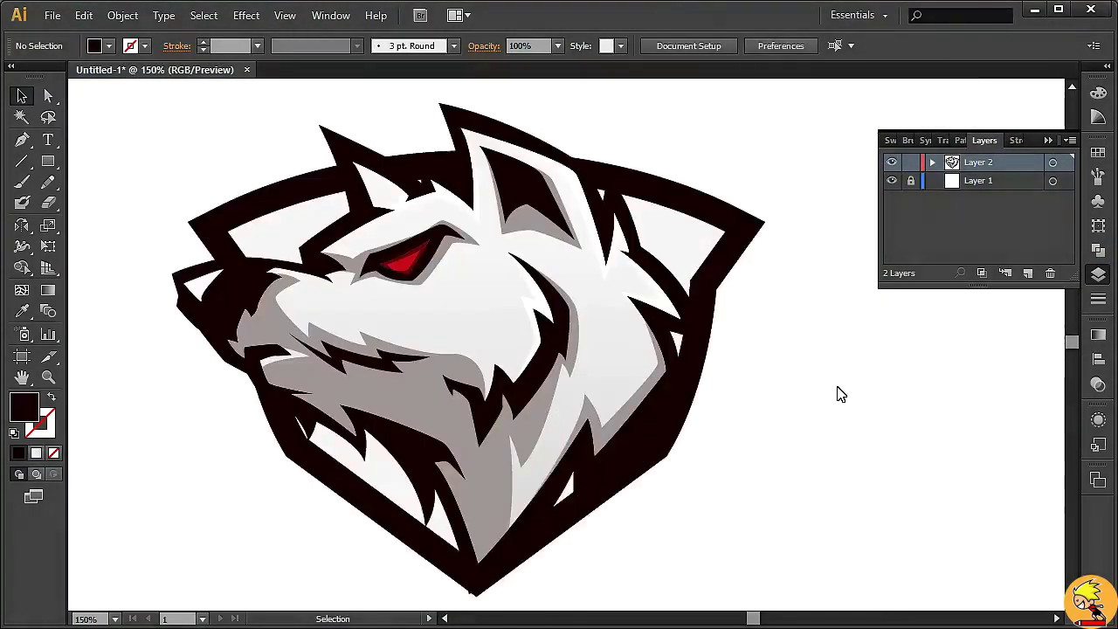
pyautogui.click(678, 287)
pyautogui.click(892, 140)
pyautogui.click(977, 196)
pyautogui.click(883, 398)
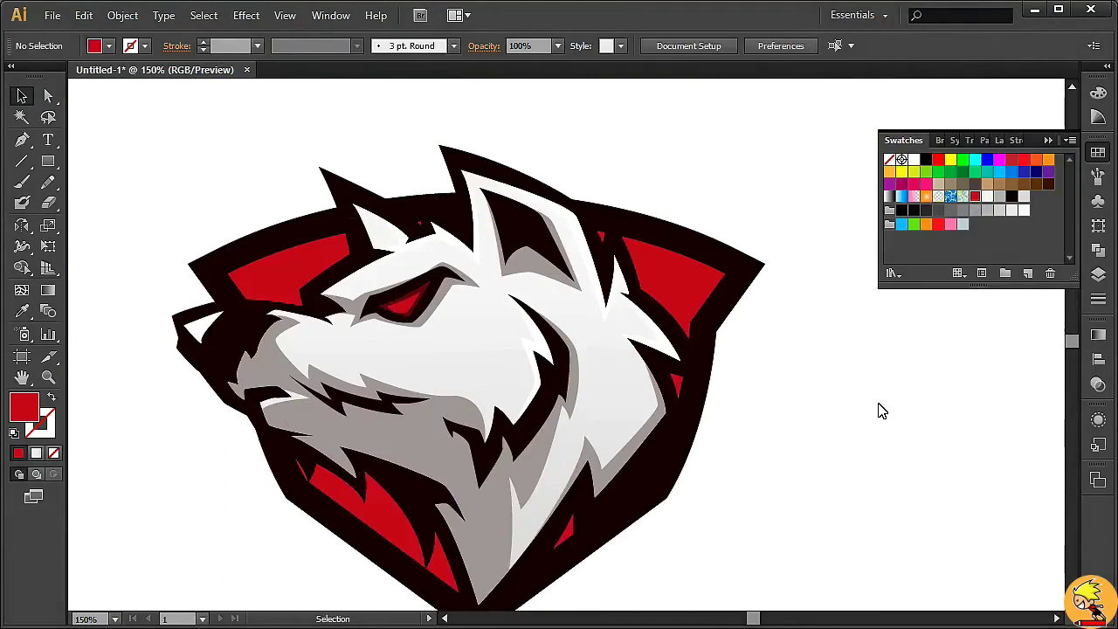
pyautogui.scroll(-5, 882, 410)
# Move the outer black shield's bottom anchor point toward the centre
pyautogui.press('a')
pyautogui.click(684, 300)
pyautogui.click(737, 361)
pyautogui.click(579, 440)
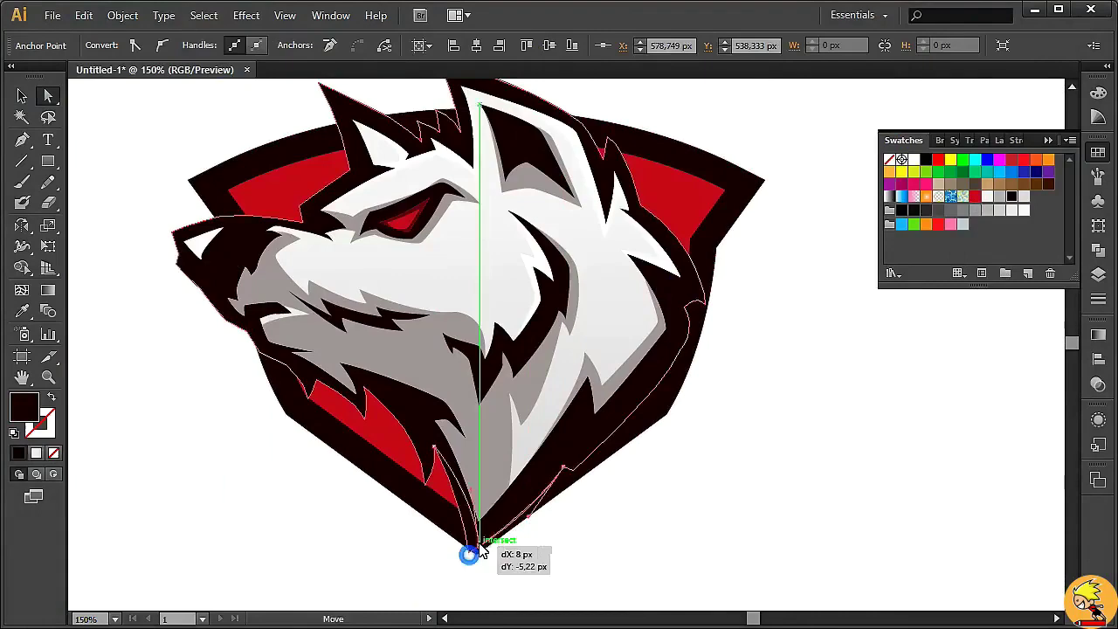
pyautogui.moveTo(530, 522); pyautogui.dragTo(473, 540)
pyautogui.click(741, 505)
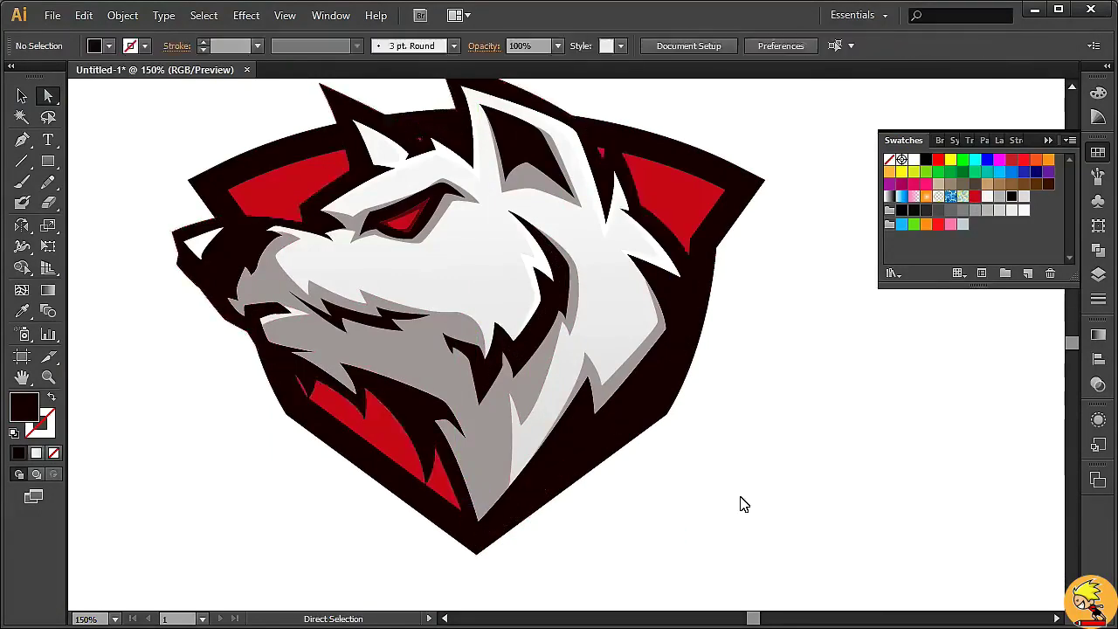
# Try resizing the inner shield, then undo back to the red inner shield
pyautogui.hotkey('ctrl', 'z')
pyautogui.hotkey('ctrl', 'z')
pyautogui.click(773, 398)
pyautogui.click(686, 124)
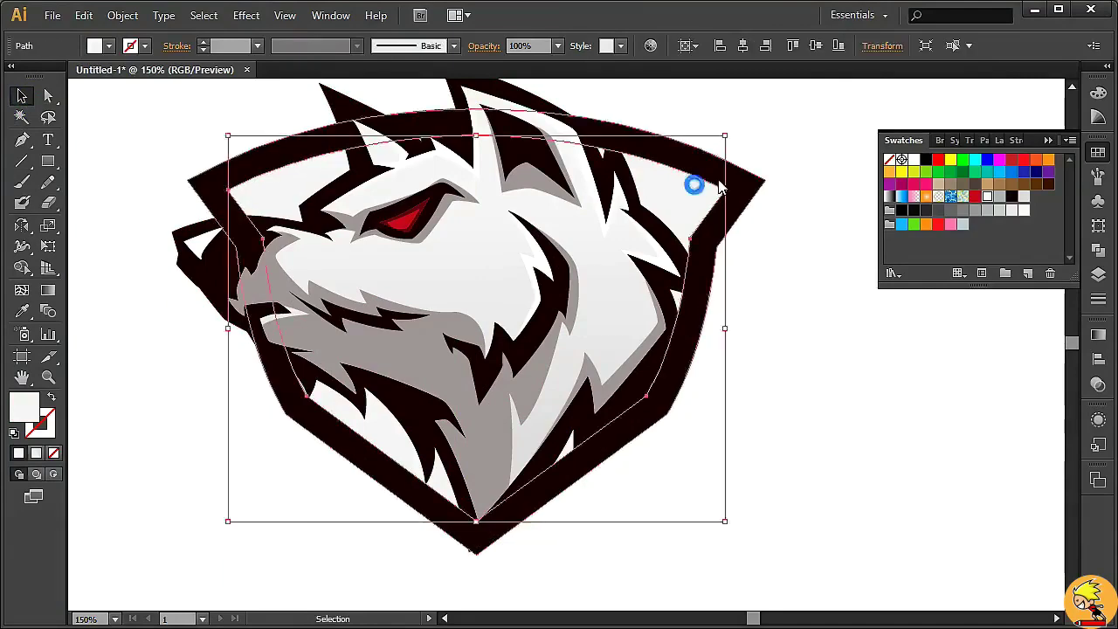
pyautogui.moveTo(724, 137); pyautogui.dragTo(706, 151)
pyautogui.click(792, 292)
pyautogui.click(699, 232)
pyautogui.moveTo(699, 233); pyautogui.dragTo(706, 180)
pyautogui.click(773, 339)
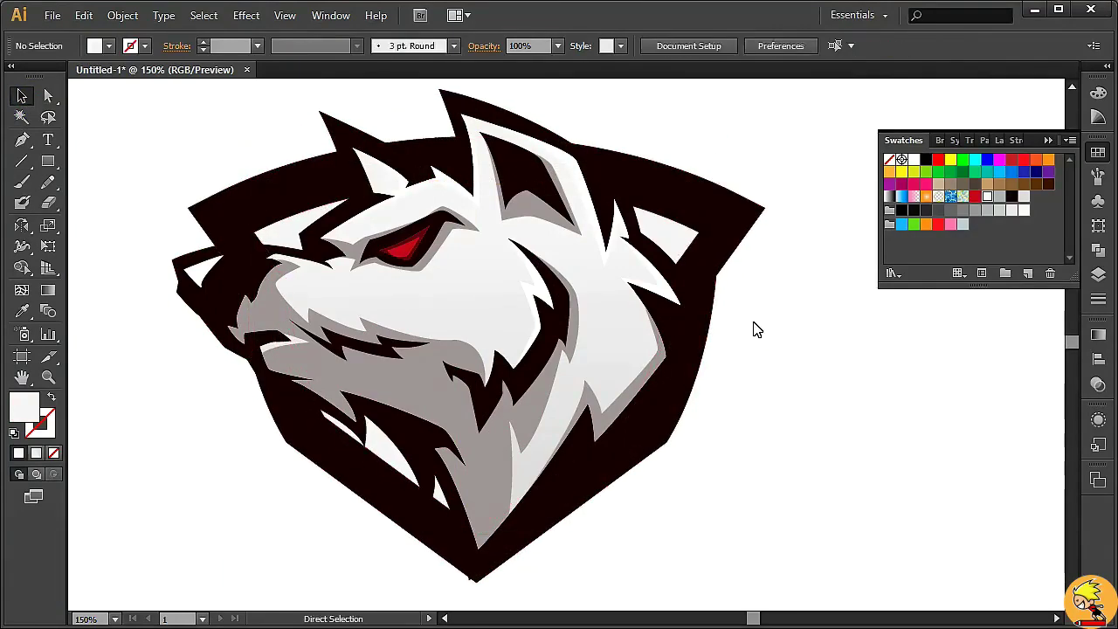
pyautogui.hotkey('ctrl', 'z')
pyautogui.click(776, 352)
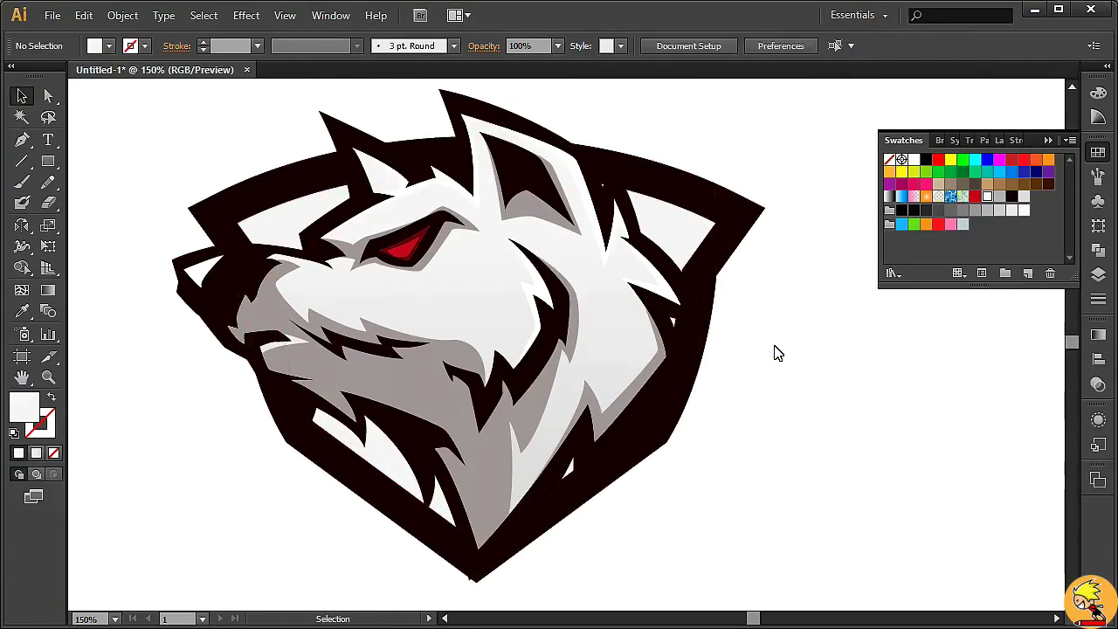
pyautogui.hotkey('ctrl', 'z')
# Resize the outer shield from its corner and review the whole wolf logo
pyautogui.click(697, 122)
pyautogui.moveTo(765, 105); pyautogui.dragTo(781, 106)
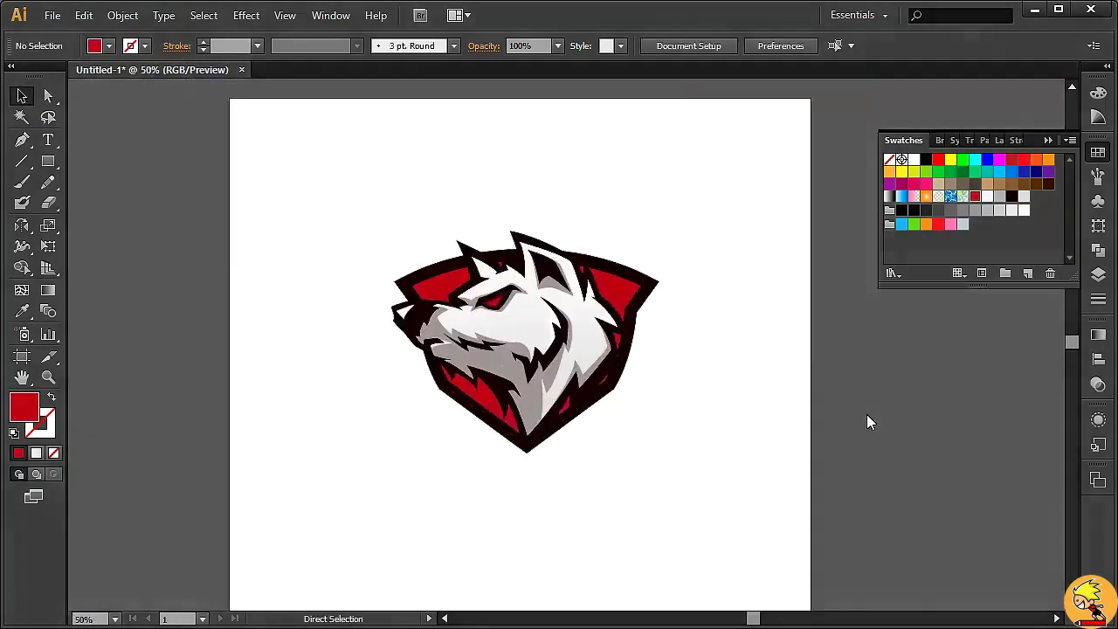
pyautogui.press('v')
pyautogui.moveTo(320, 143); pyautogui.dragTo(737, 509)
pyautogui.click(781, 442)
pyautogui.scroll(-2, 438, 324)
# Type SEBASTIAN beneath the logo and set it in the blocky 'crafty' font
pyautogui.press('t')
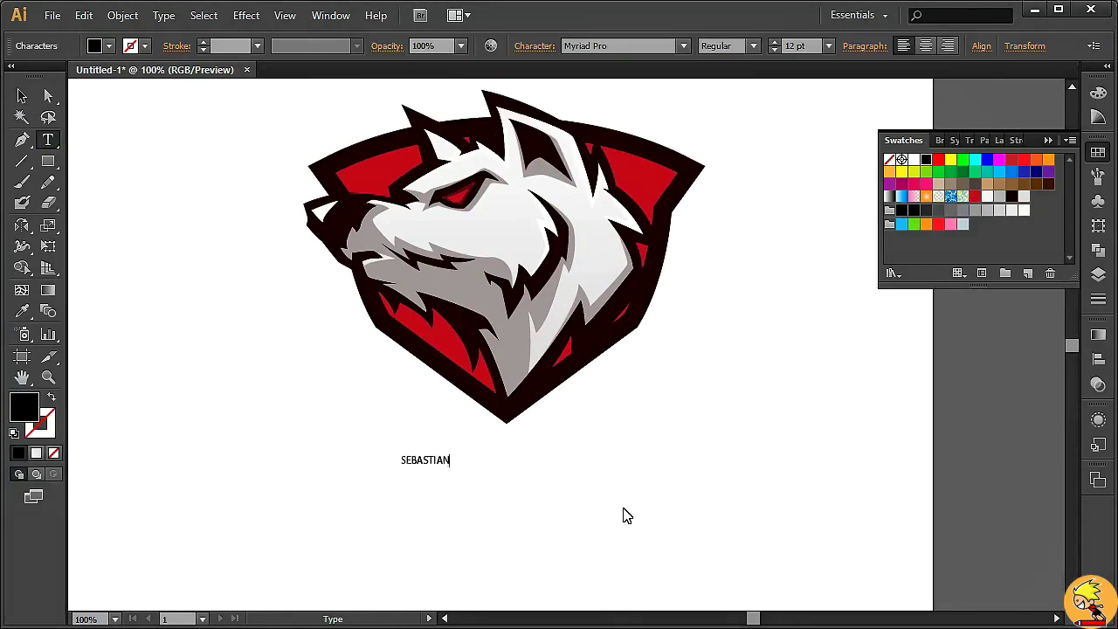
pyautogui.press('Escape')
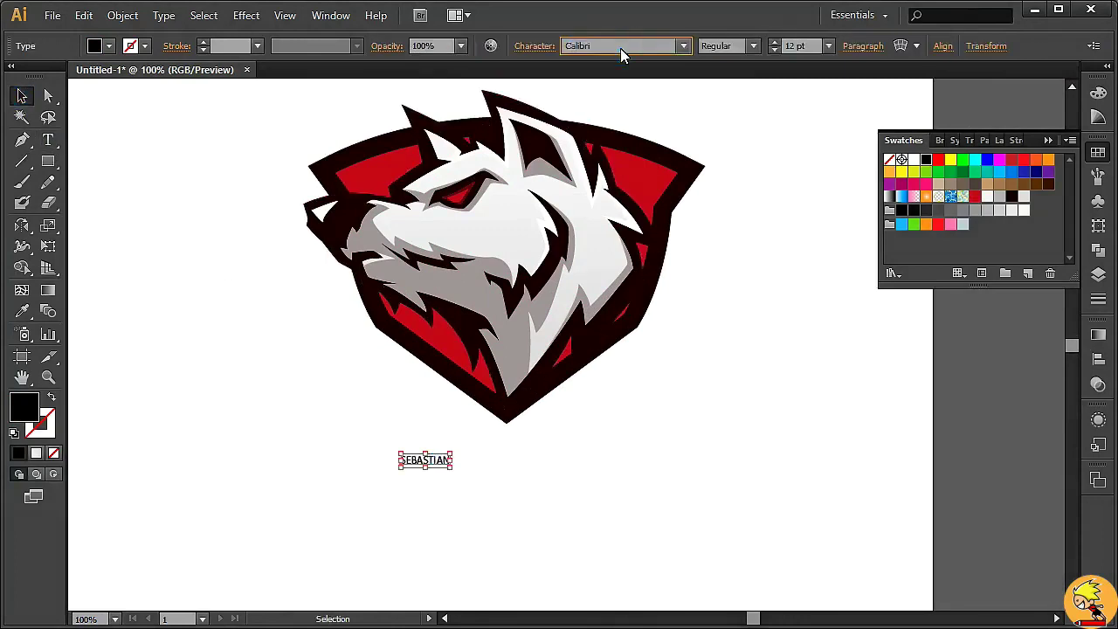
pyautogui.click(683, 46)
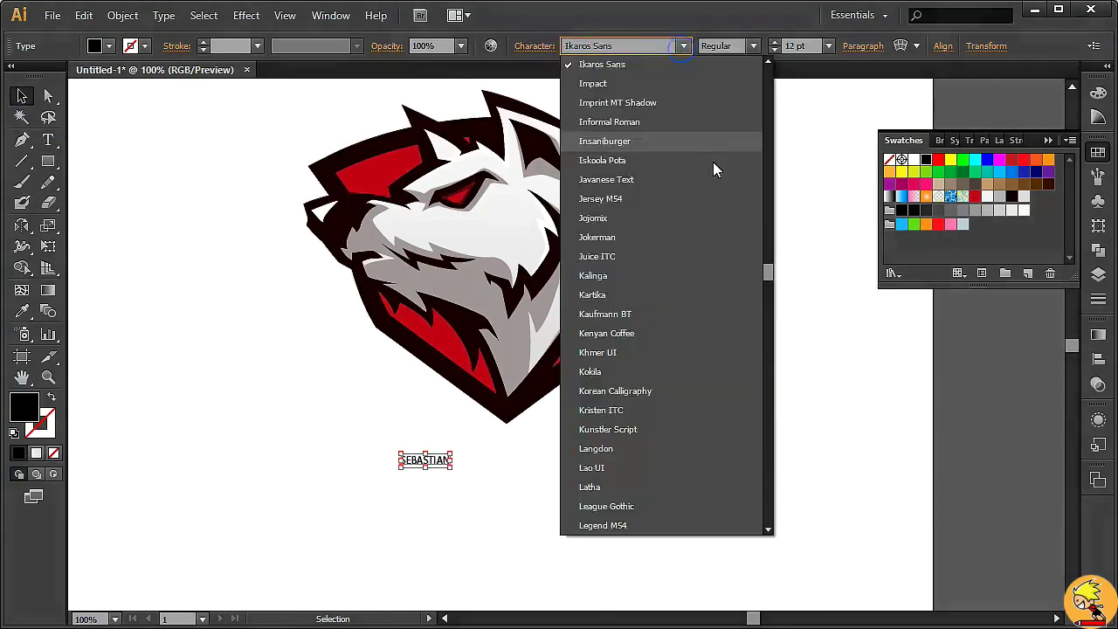
pyautogui.scroll(10, 713, 161)
pyautogui.moveTo(768, 127)
pyautogui.mouseDown()
pyautogui.moveTo(761, 519)
pyautogui.moveTo(761, 72)
pyautogui.mouseUp()
pyautogui.click(212, 612)
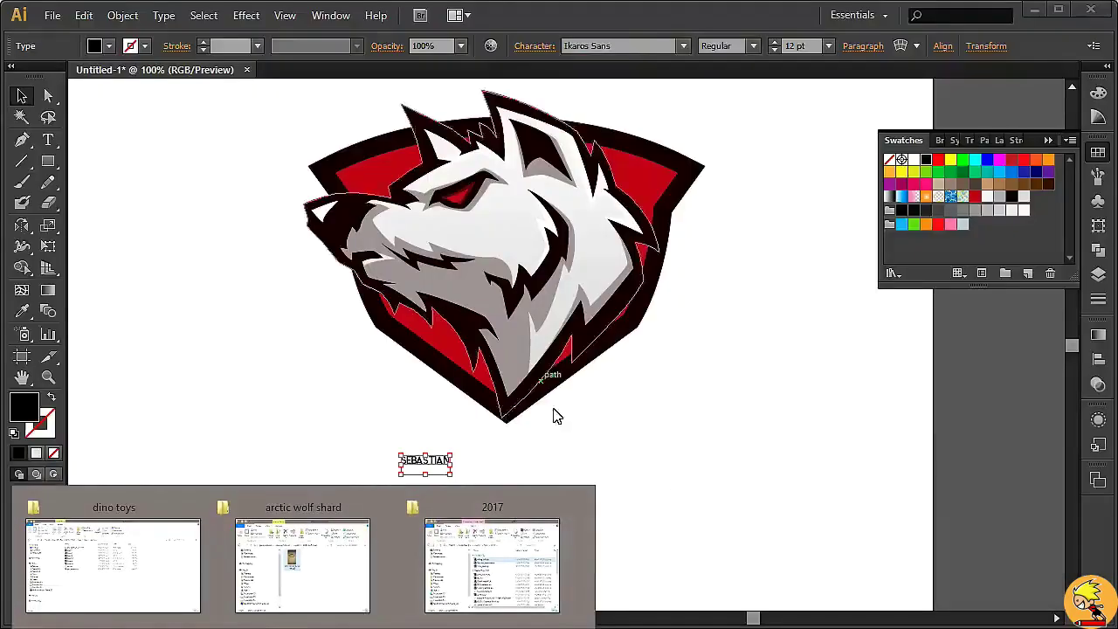
pyautogui.click(631, 46)
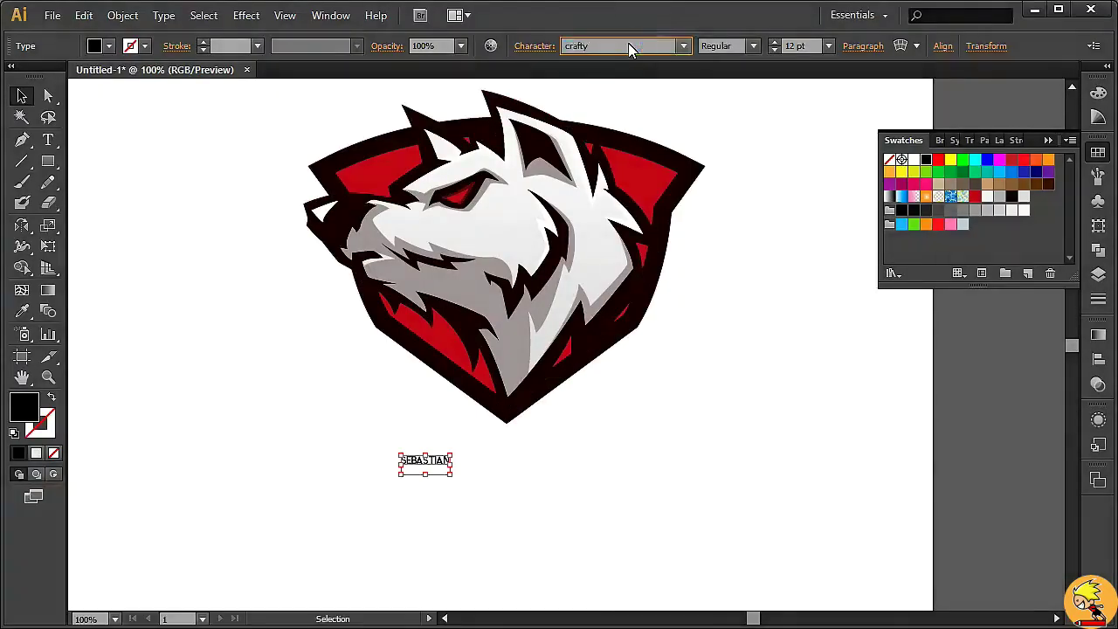
pyautogui.click(699, 456)
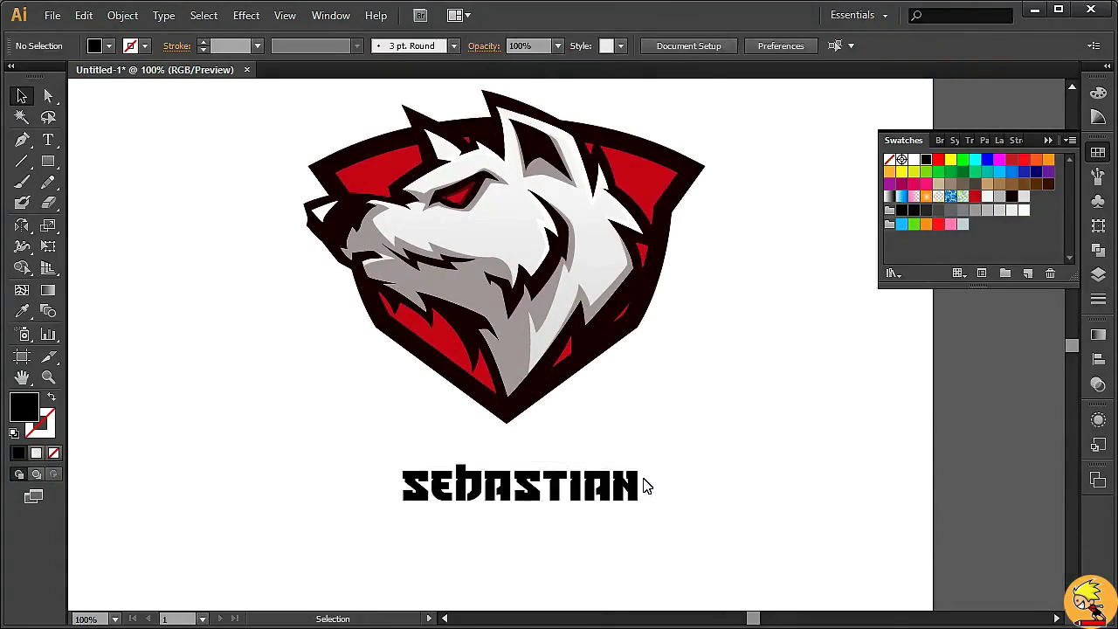
# Expand SEBASTIAN into shapes, fill it red, and enlarge it under the shield
pyautogui.click(643, 486)
pyautogui.click(123, 15)
pyautogui.click(148, 200)
pyautogui.click(58, 252)
pyautogui.click(286, 401)
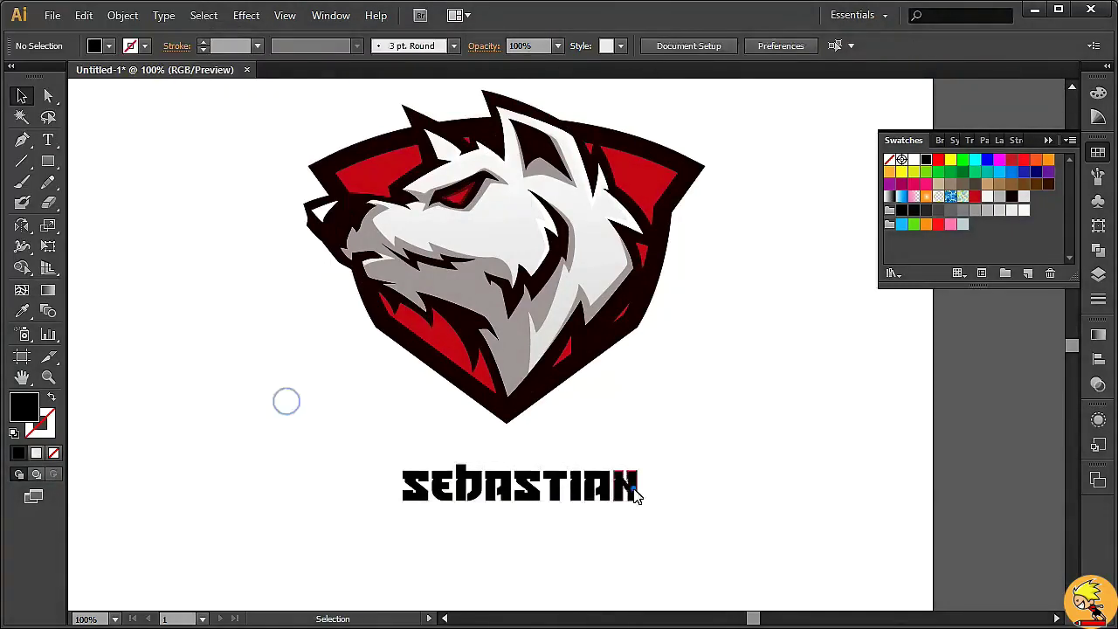
pyautogui.click(636, 495)
pyautogui.click(973, 197)
pyautogui.moveTo(639, 467)
pyautogui.mouseDown()
pyautogui.moveTo(783, 448)
pyautogui.moveTo(717, 452)
pyautogui.mouseUp()
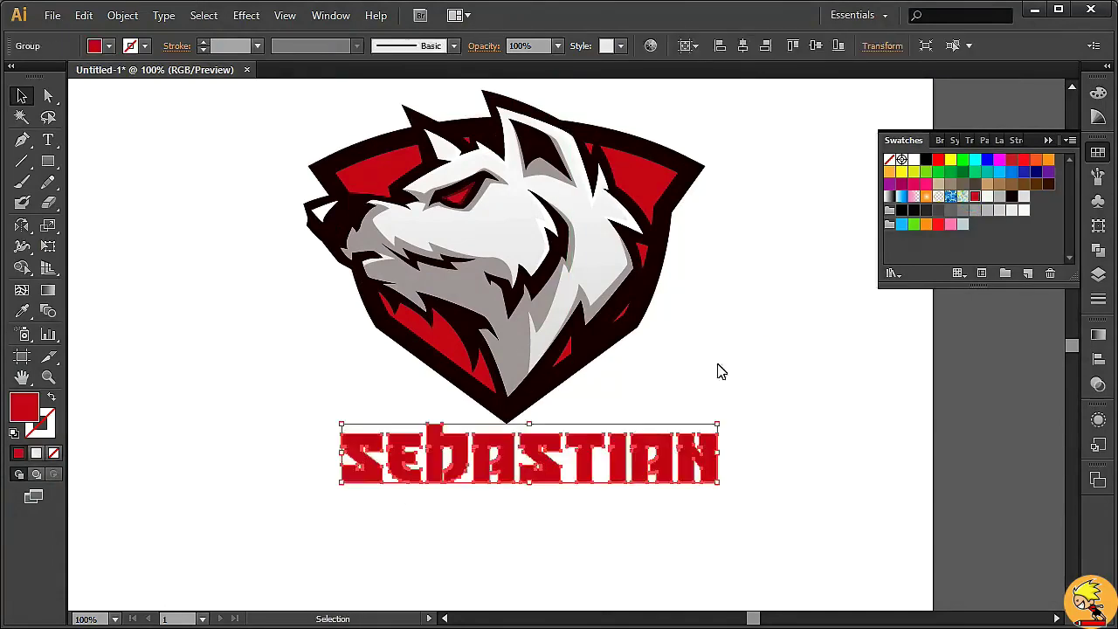
# Warp SEBASTIAN into a gentle Arc using Envelope Distort
pyautogui.click(123, 15)
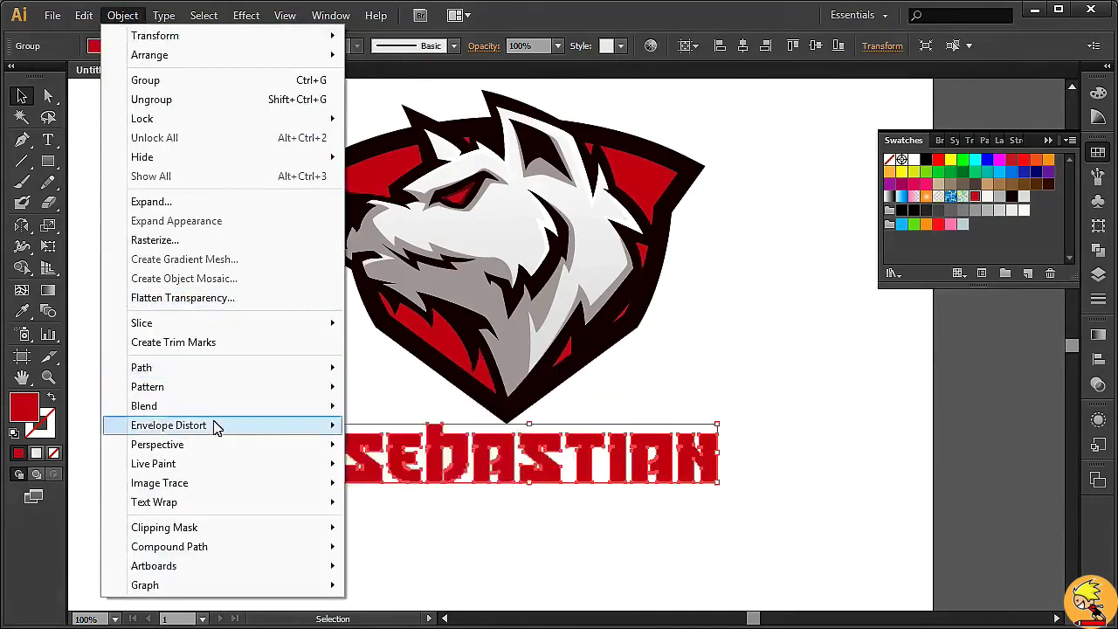
pyautogui.click(384, 426)
pyautogui.click(41, 225)
pyautogui.moveTo(184, 103); pyautogui.dragTo(179, 100)
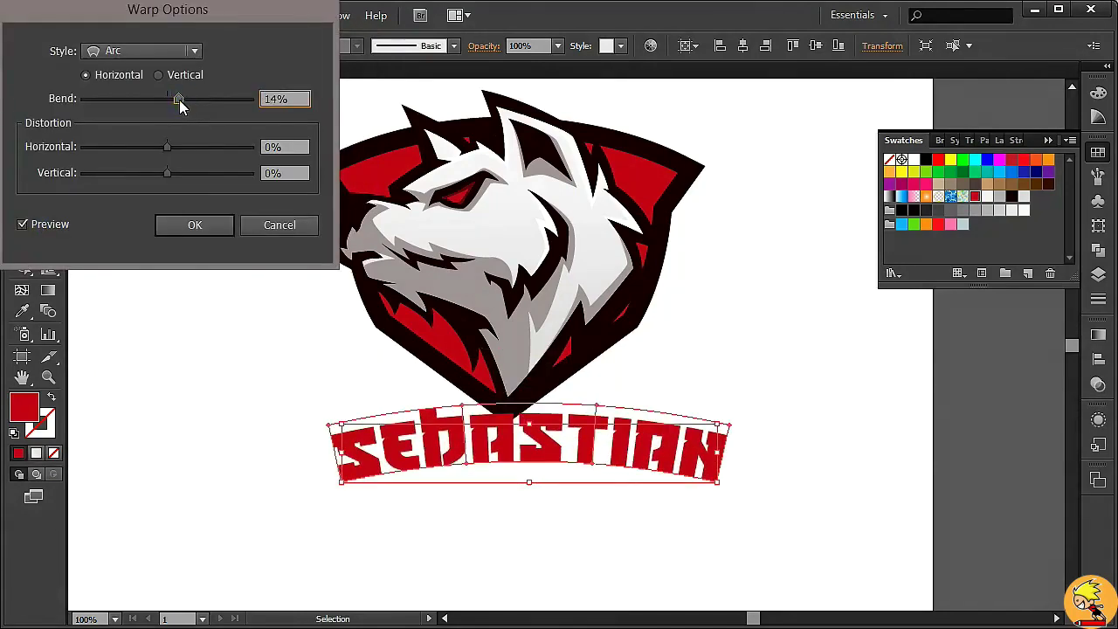
pyautogui.click(199, 225)
# Expand the warped word and taper its top narrower with Free Transform
pyautogui.click(122, 15)
pyautogui.click(144, 200)
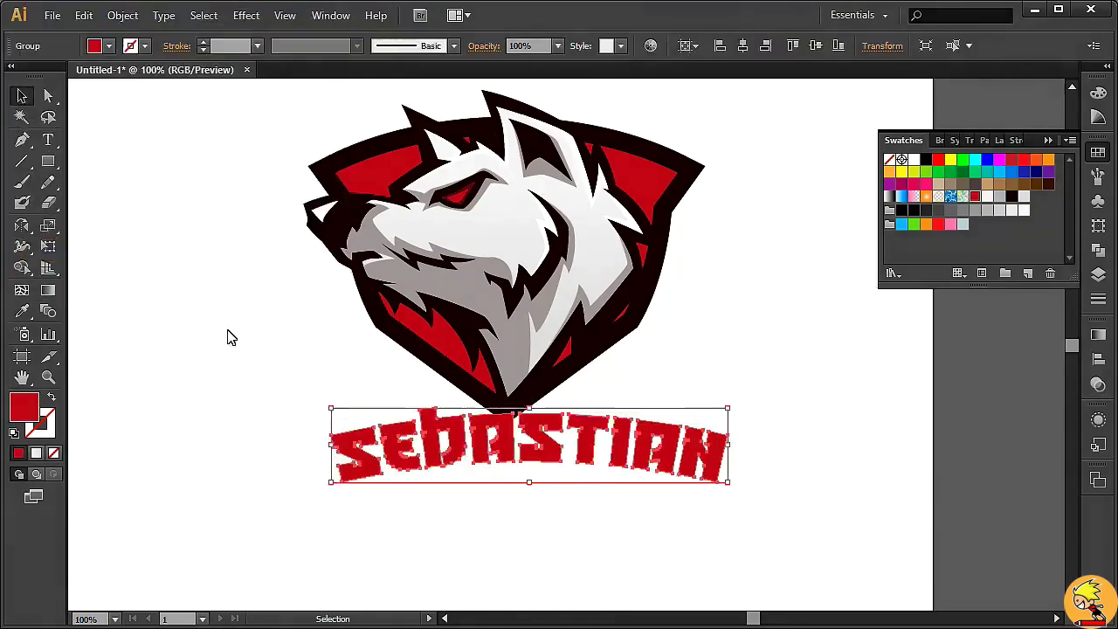
pyautogui.click(48, 246)
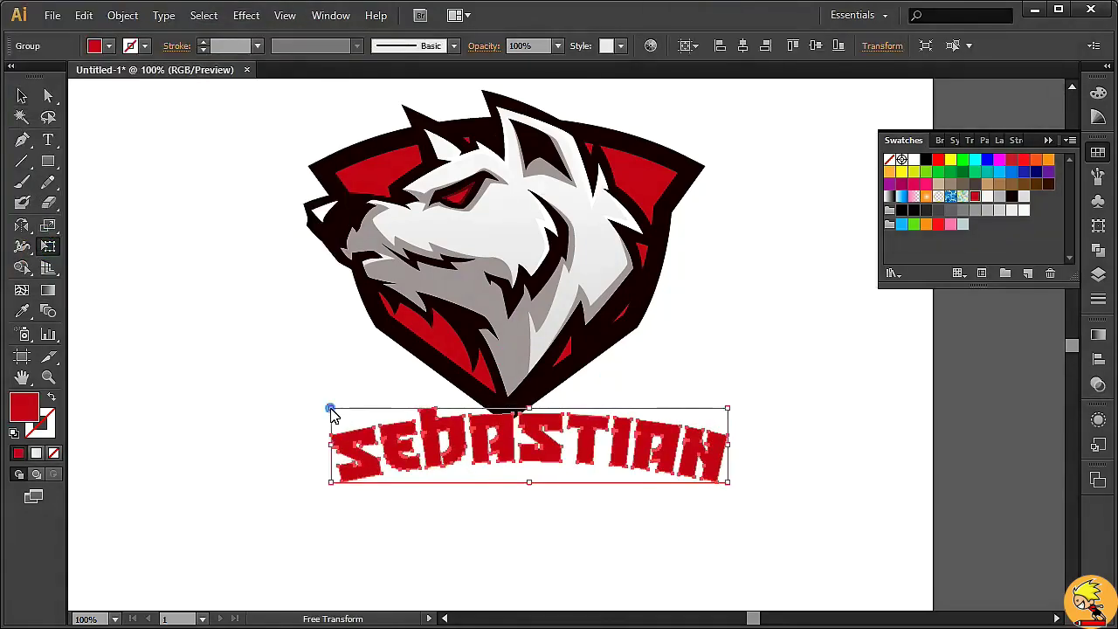
pyautogui.moveTo(330, 408); pyautogui.dragTo(343, 413)
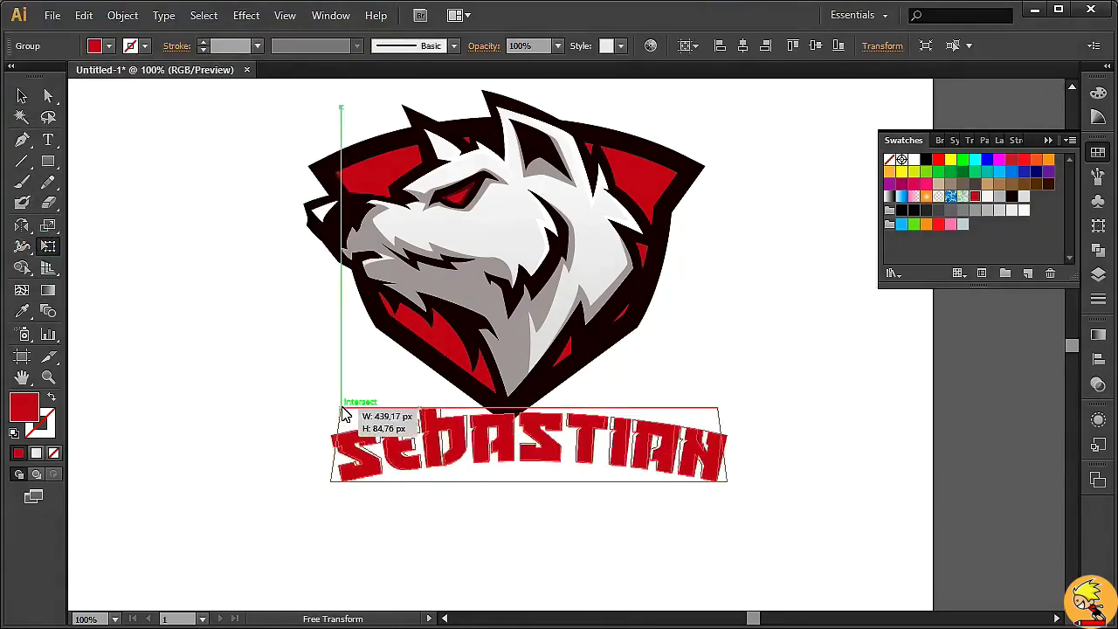
pyautogui.moveTo(343, 413); pyautogui.dragTo(348, 413)
pyautogui.click(673, 543)
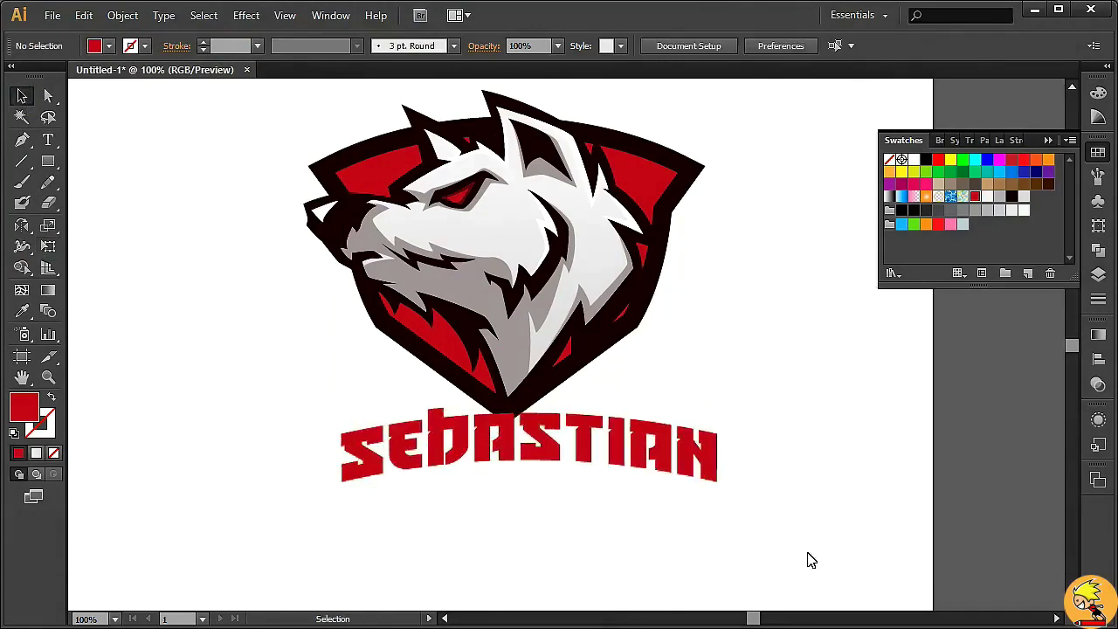
# Create a 20 px offset path around the SEBASTIAN lettering
pyautogui.click(711, 467)
pyautogui.click(801, 443)
pyautogui.click(699, 455)
pyautogui.click(122, 15)
pyautogui.click(442, 434)
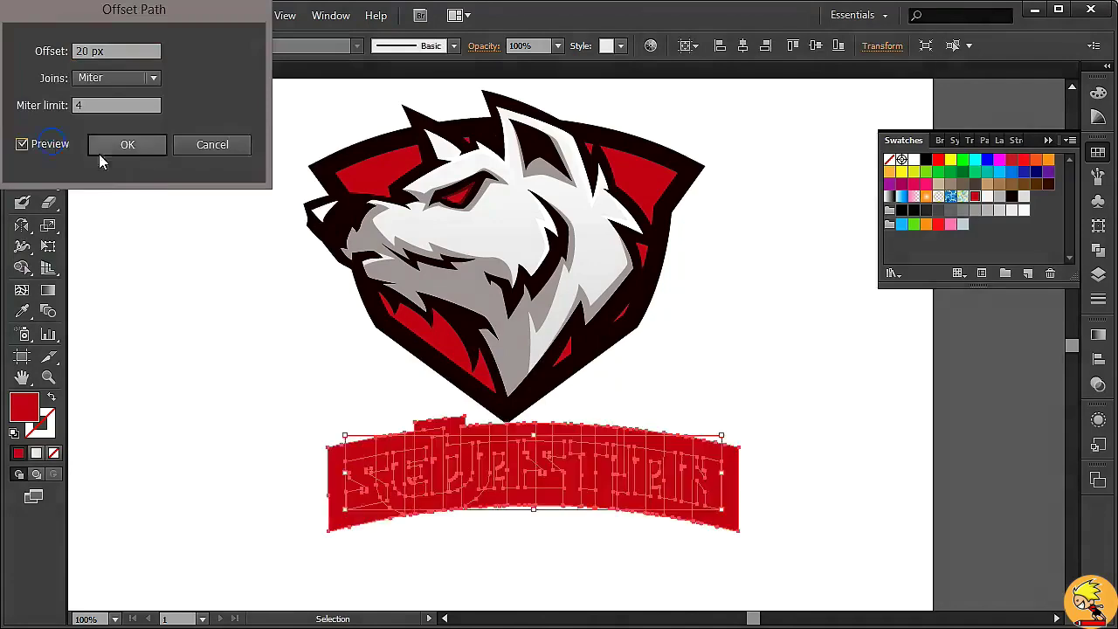
pyautogui.click(141, 143)
# Ungroup the new banner shape from the letters
pyautogui.click(779, 524)
pyautogui.rightClick(737, 458)
pyautogui.click(816, 388)
pyautogui.click(832, 471)
pyautogui.click(733, 515)
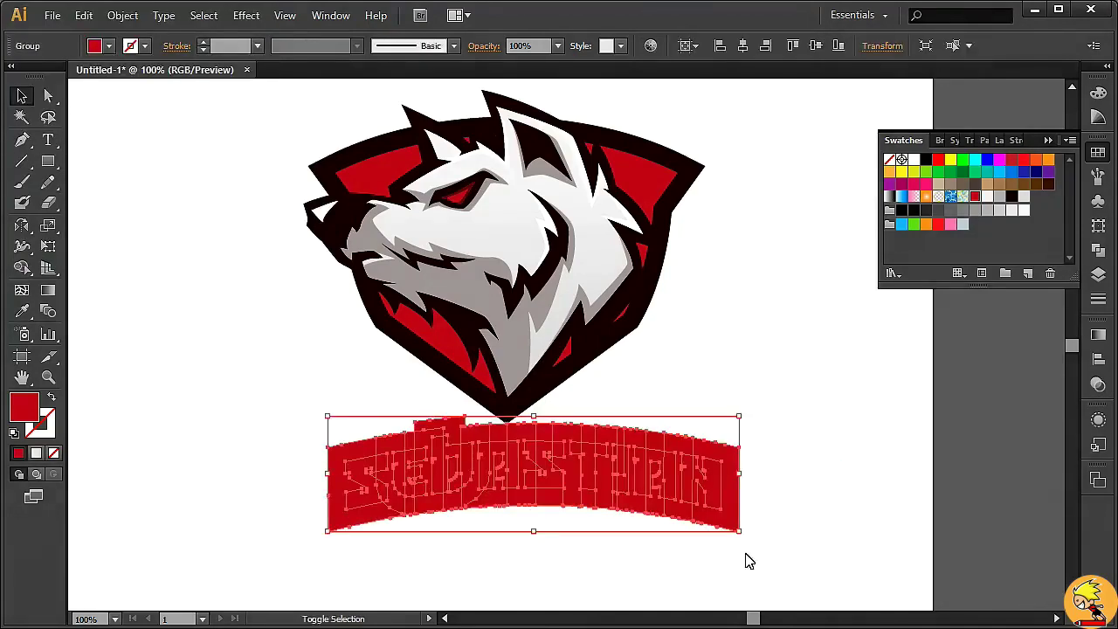
pyautogui.rightClick(712, 487)
pyautogui.click(724, 399)
pyautogui.click(807, 463)
# Select all nine letters and make them one compound path
pyautogui.click(702, 476)
pyautogui.keyDown('shift'); pyautogui.click(655, 467); pyautogui.keyUp('shift')
pyautogui.keyDown('shift'); pyautogui.click(603, 464); pyautogui.keyUp('shift')
pyautogui.keyDown('shift'); pyautogui.click(568, 463); pyautogui.keyUp('shift')
pyautogui.keyDown('shift'); pyautogui.click(536, 457); pyautogui.keyUp('shift')
pyautogui.keyDown('shift'); pyautogui.click(493, 463); pyautogui.keyUp('shift')
pyautogui.keyDown('shift'); pyautogui.click(444, 451); pyautogui.keyUp('shift')
pyautogui.keyDown('shift'); pyautogui.click(376, 459); pyautogui.keyUp('shift')
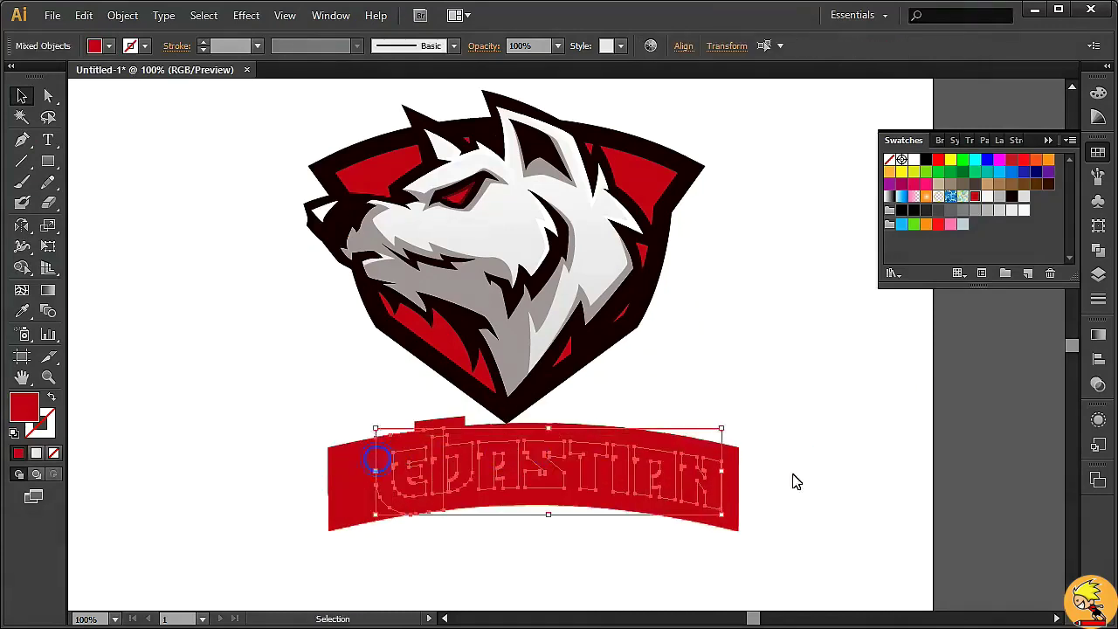
pyautogui.hotkey('ctrl', '8')
pyautogui.click(847, 508)
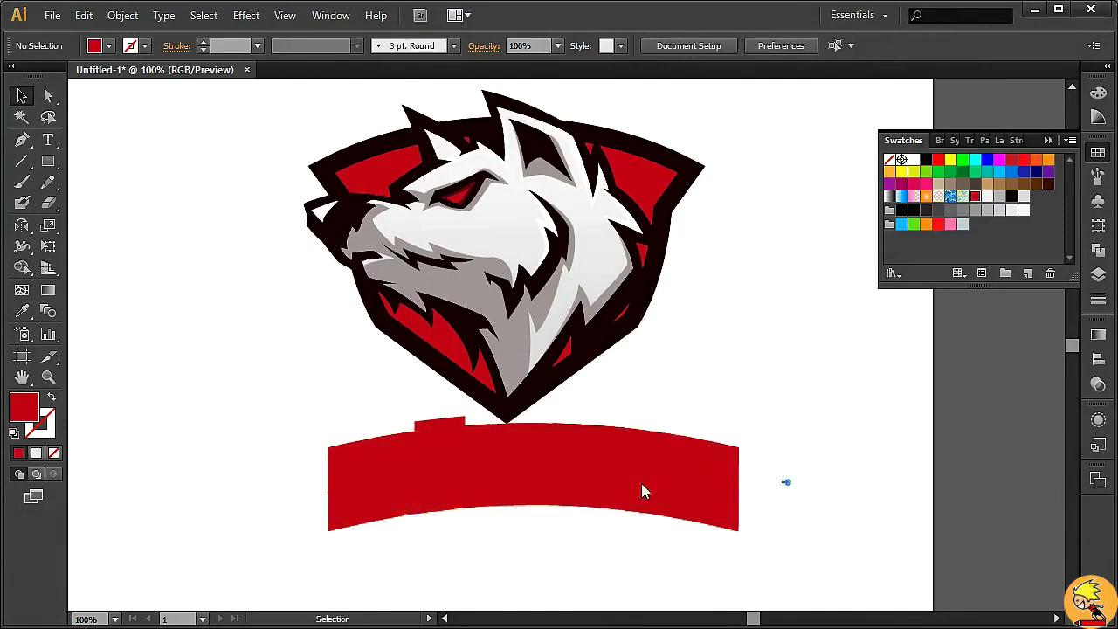
# Fill the banner dark and try combining it with the letters in Pathfinder
pyautogui.keyDown('shift'); pyautogui.click(580, 472); pyautogui.keyUp('shift')
pyautogui.click(1012, 196)
pyautogui.click(984, 139)
pyautogui.click(894, 179)
pyautogui.click(852, 421)
pyautogui.hotkey('ctrl', 'z')
pyautogui.click(889, 140)
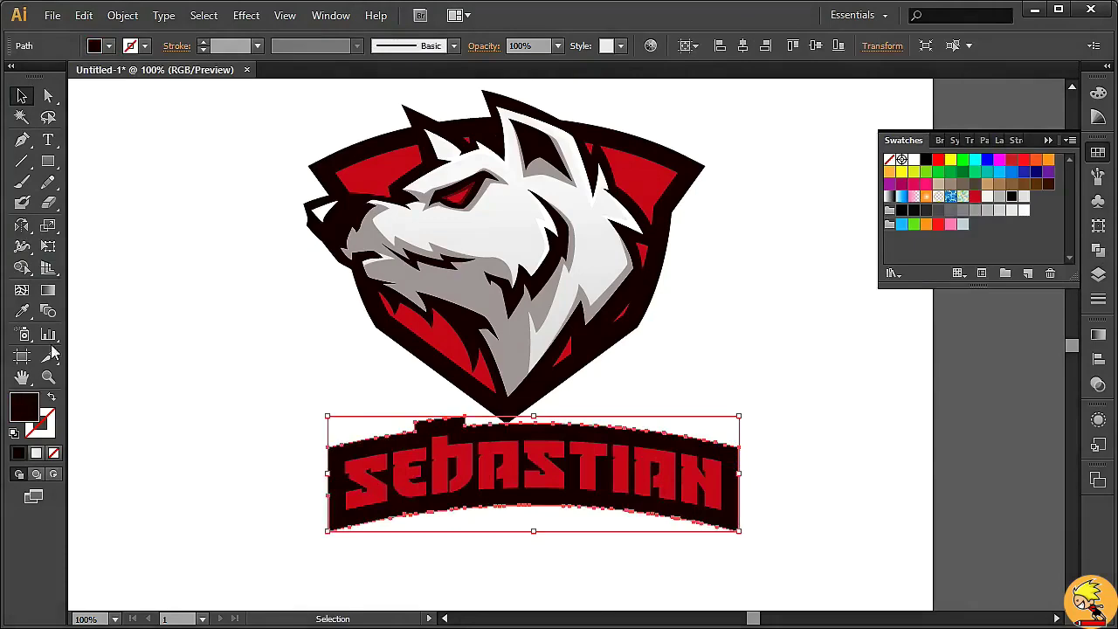
# Centre the banner horizontally under the wolf logo and nudge it up
pyautogui.press('a')
pyautogui.moveTo(317, 476); pyautogui.dragTo(707, 550)
pyautogui.press('v')
pyautogui.click(801, 496)
pyautogui.click(651, 310)
pyautogui.click(681, 46)
pyautogui.click(559, 95)
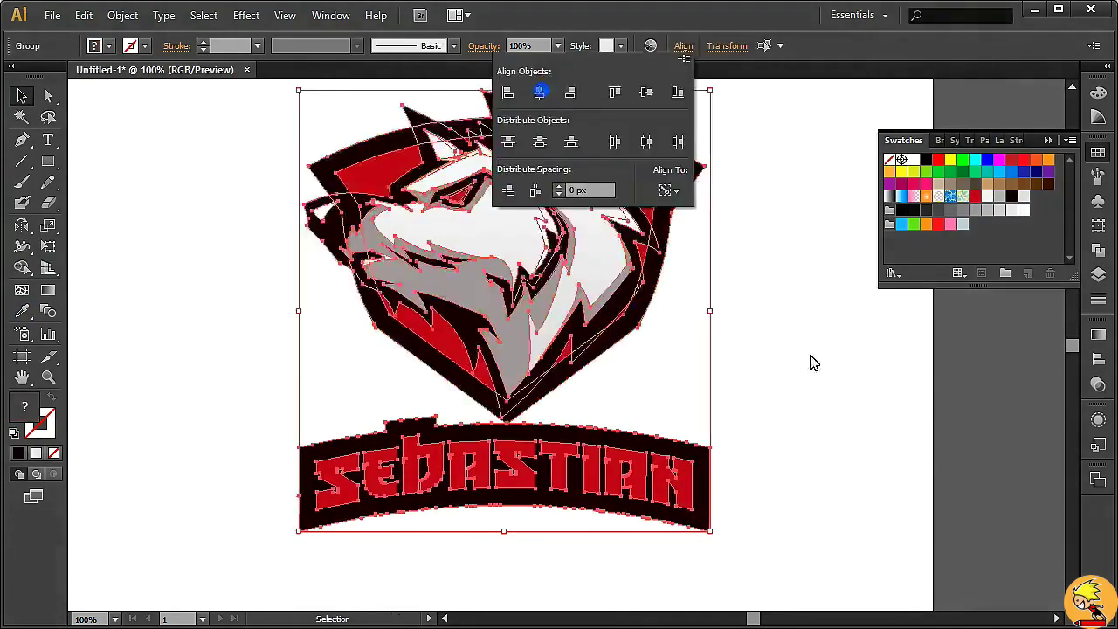
pyautogui.hotkey('shift', 'Up')
pyautogui.hotkey('shift', 'Up')
pyautogui.hotkey('shift', 'Up')
pyautogui.hotkey('shift', 'Up')
pyautogui.hotkey('shift', 'Up')
pyautogui.hotkey('shift', 'Up')
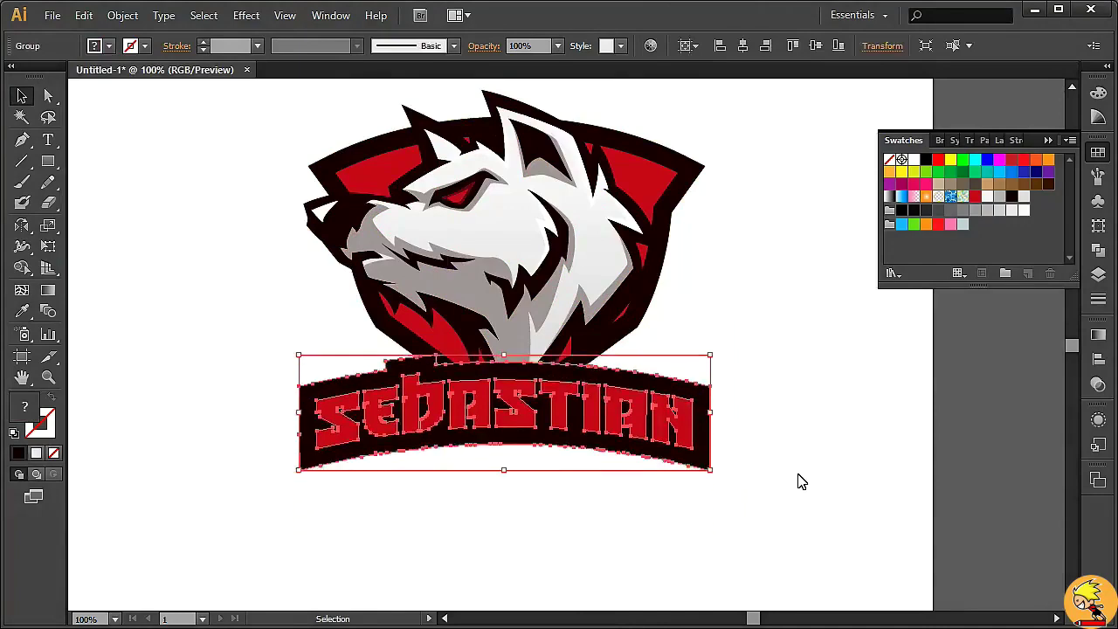
pyautogui.click(813, 436)
pyautogui.hotkey('ctrl', '-')
pyautogui.hotkey('ctrl', '-')
pyautogui.hotkey('ctrl', '-')
pyautogui.hotkey('ctrl', '-')
# Zoom in and fill the SEBASTIAN letters white
pyautogui.hotkey('ctrl', '+')
pyautogui.hotkey('ctrl', '+')
pyautogui.hotkey('ctrl', '+')
pyautogui.hotkey('ctrl', '+')
pyautogui.click(737, 461)
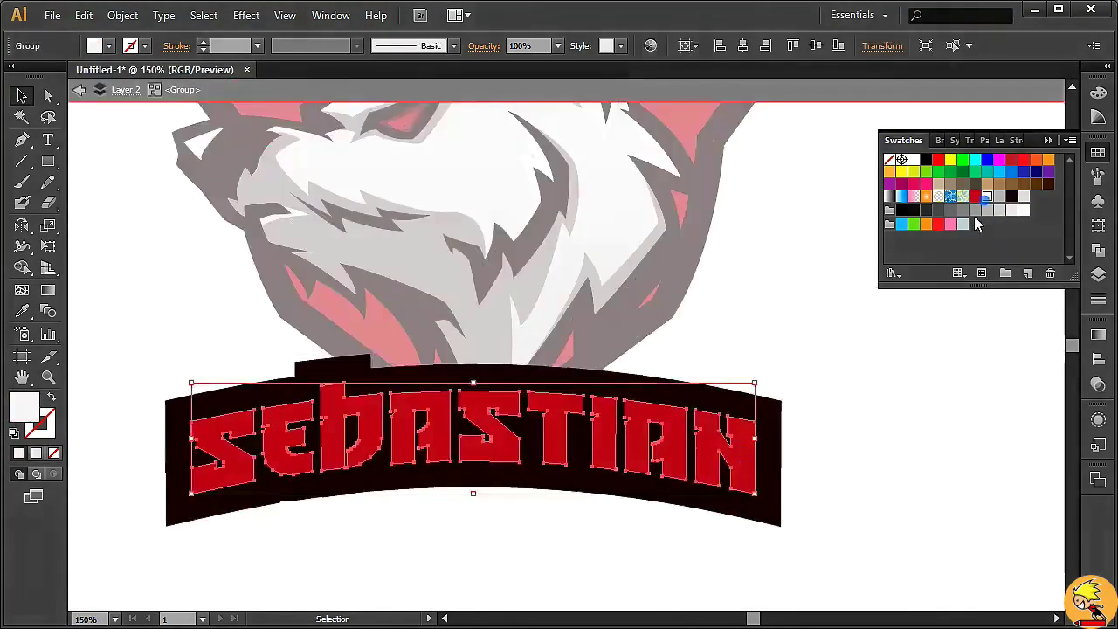
pyautogui.scroll(1, 922, 495)
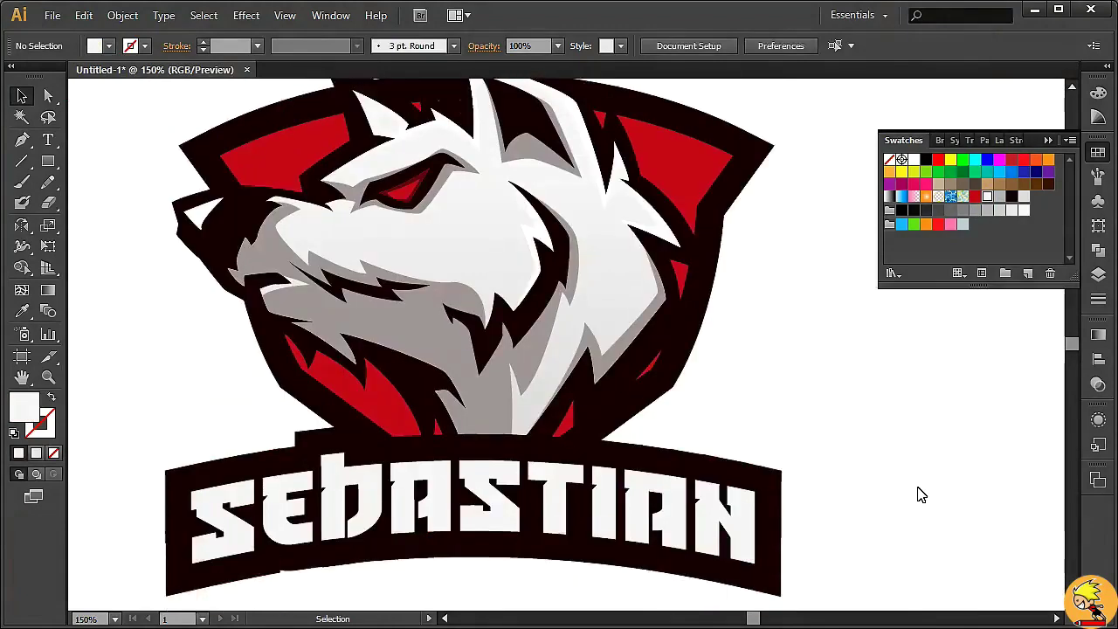
pyautogui.scroll(2, 921, 494)
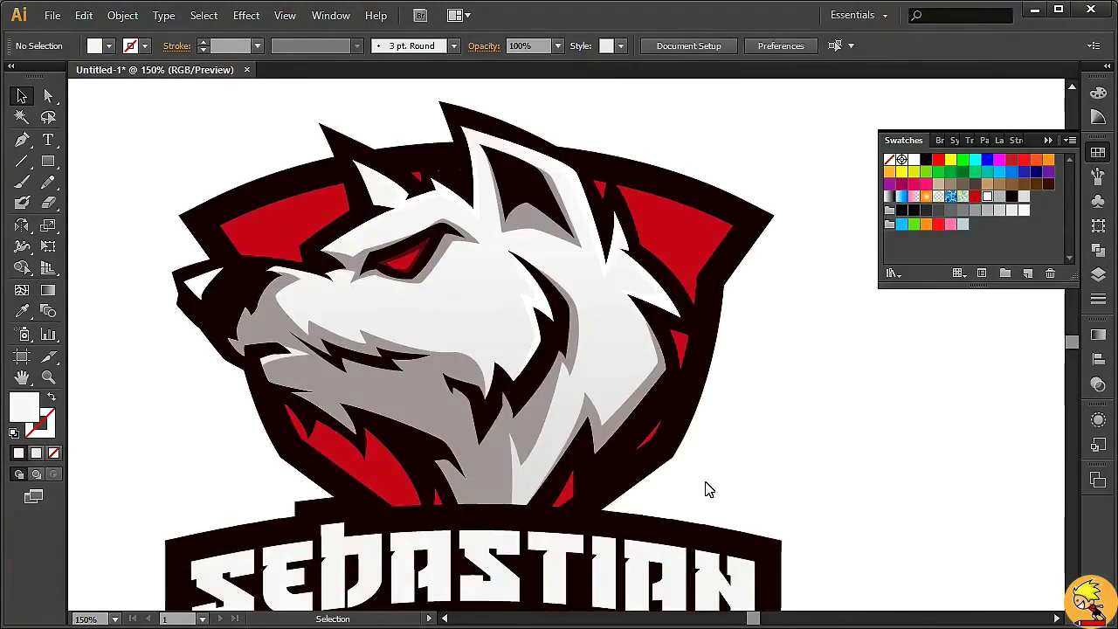
# Draw a Pen patch over the banner's top gap and Unite it with the banner
pyautogui.rightClick(647, 516)
pyautogui.click(527, 135)
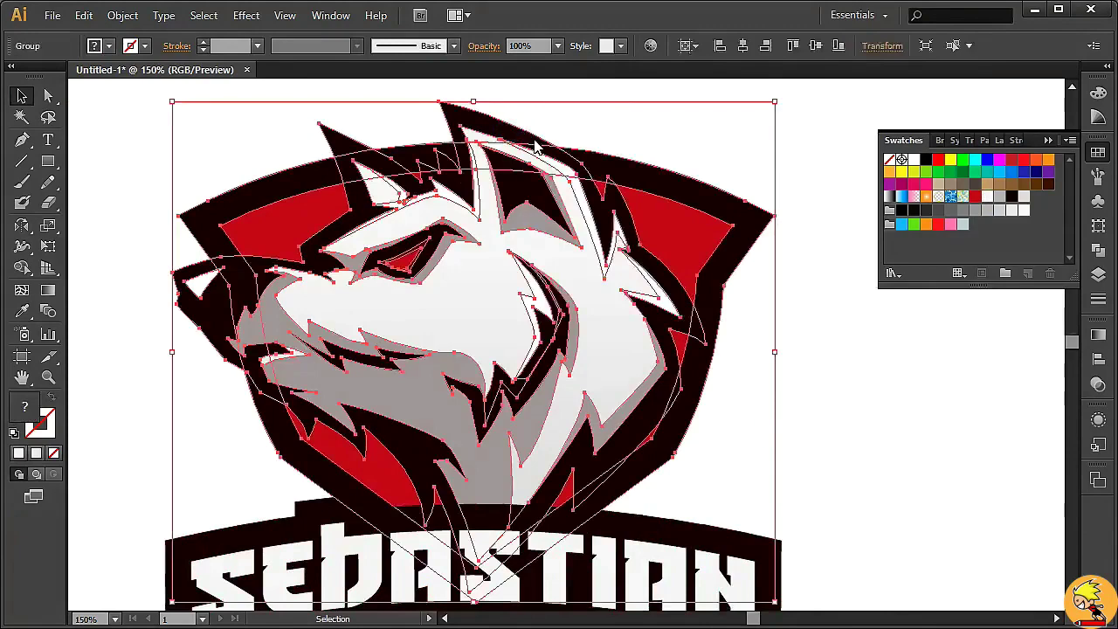
pyautogui.keyDown('shift'); pyautogui.click(724, 532); pyautogui.keyUp('shift')
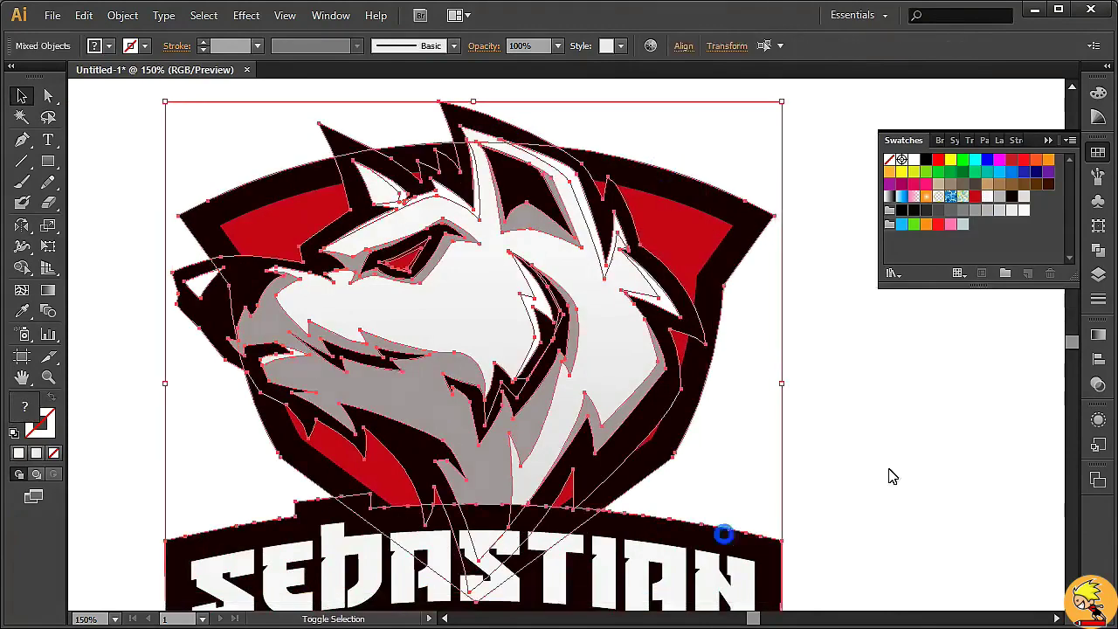
pyautogui.click(891, 474)
pyautogui.scroll(-3, 892, 475)
pyautogui.press('p')
pyautogui.click(333, 410)
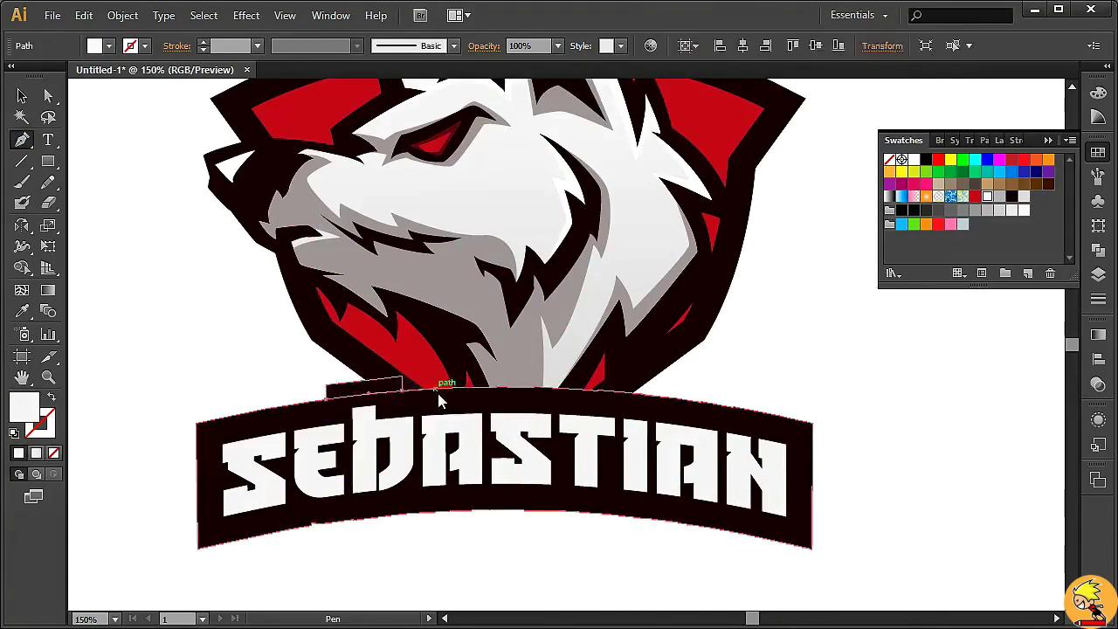
pyautogui.keyDown('shift'); pyautogui.click(769, 420); pyautogui.keyUp('shift')
pyautogui.click(984, 140)
pyautogui.click(894, 179)
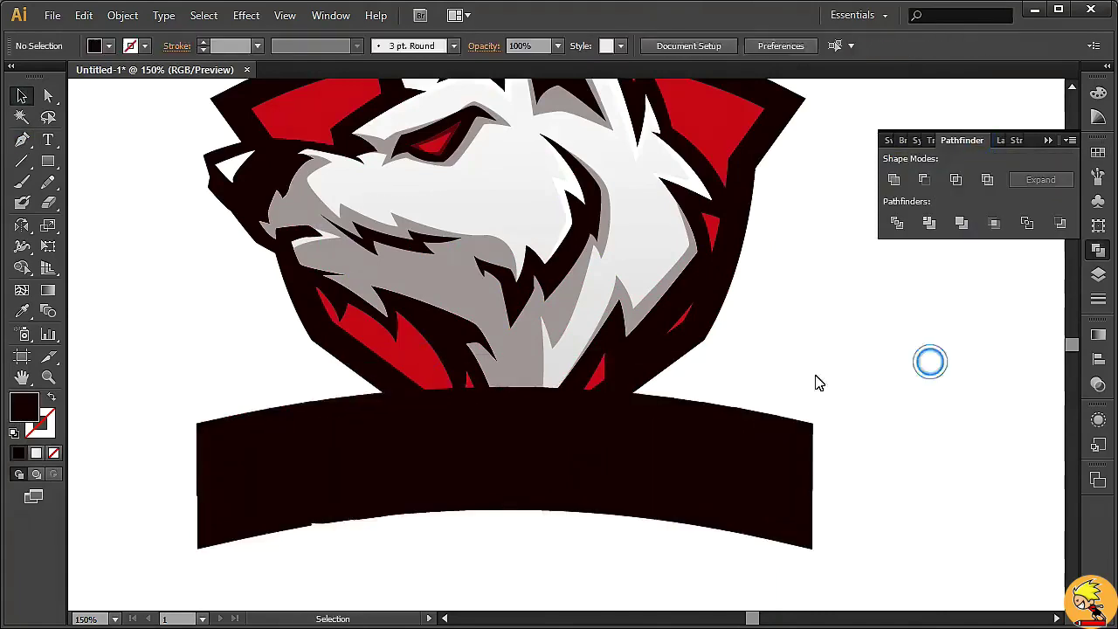
# Arrange the banner behind the letters and bring the lettering and banner to the front
pyautogui.click(122, 14)
pyautogui.click(400, 112)
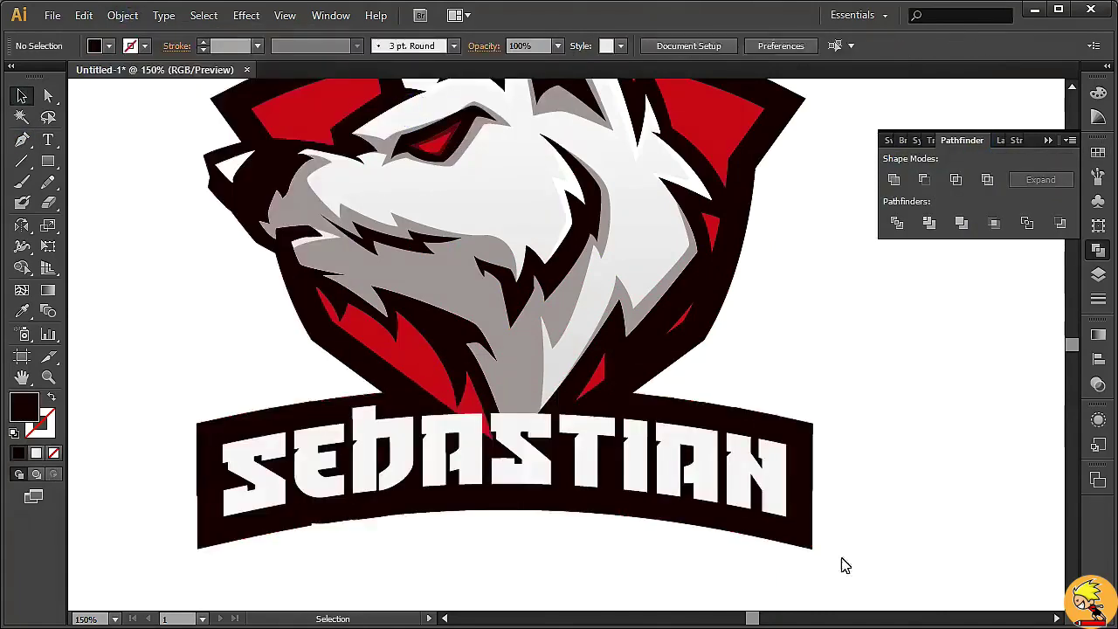
pyautogui.moveTo(843, 568); pyautogui.dragTo(194, 355)
pyautogui.click(122, 15)
pyautogui.click(402, 54)
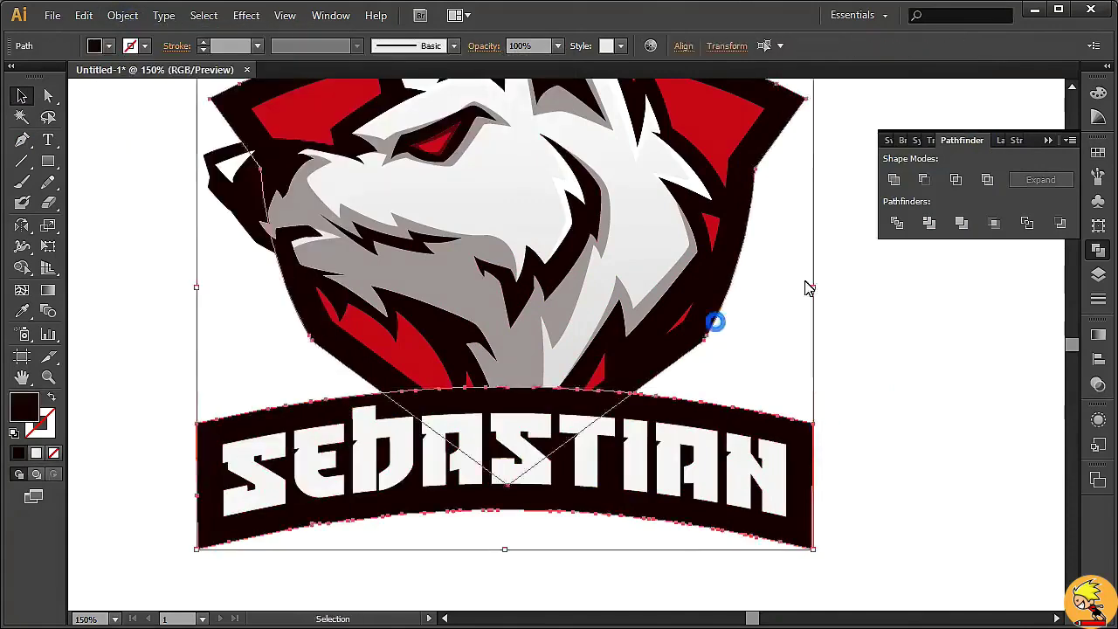
pyautogui.scroll(3, 804, 287)
# Unite the logo silhouette and offset its path by 15 px
pyautogui.click(894, 180)
pyautogui.click(122, 15)
pyautogui.click(419, 431)
pyautogui.click(48, 150)
pyautogui.write('1')
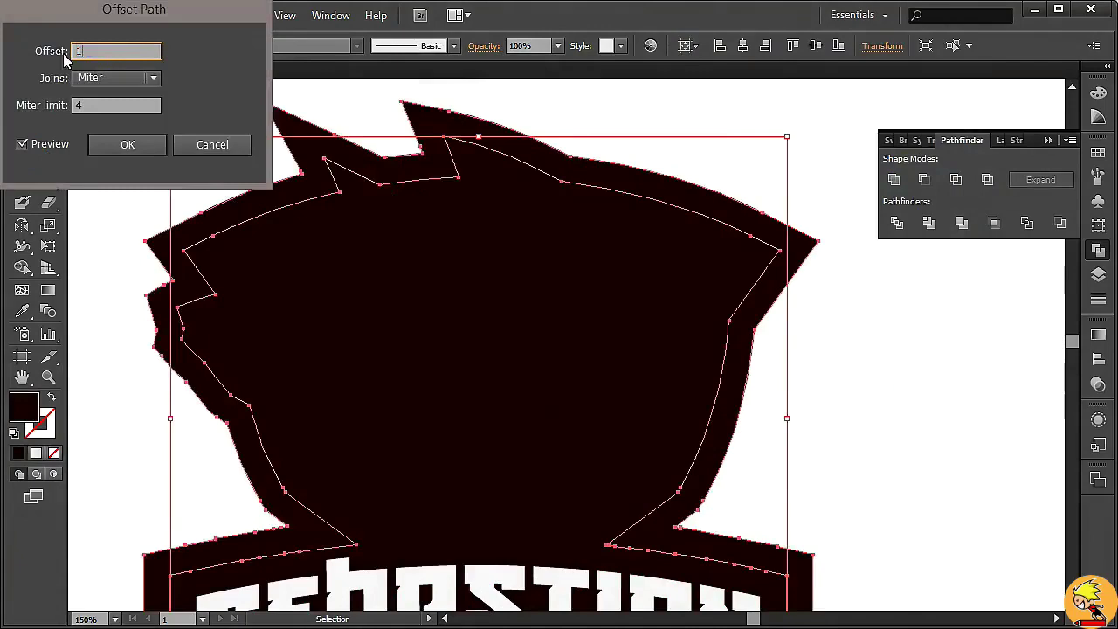
pyautogui.write('5')
pyautogui.click(128, 144)
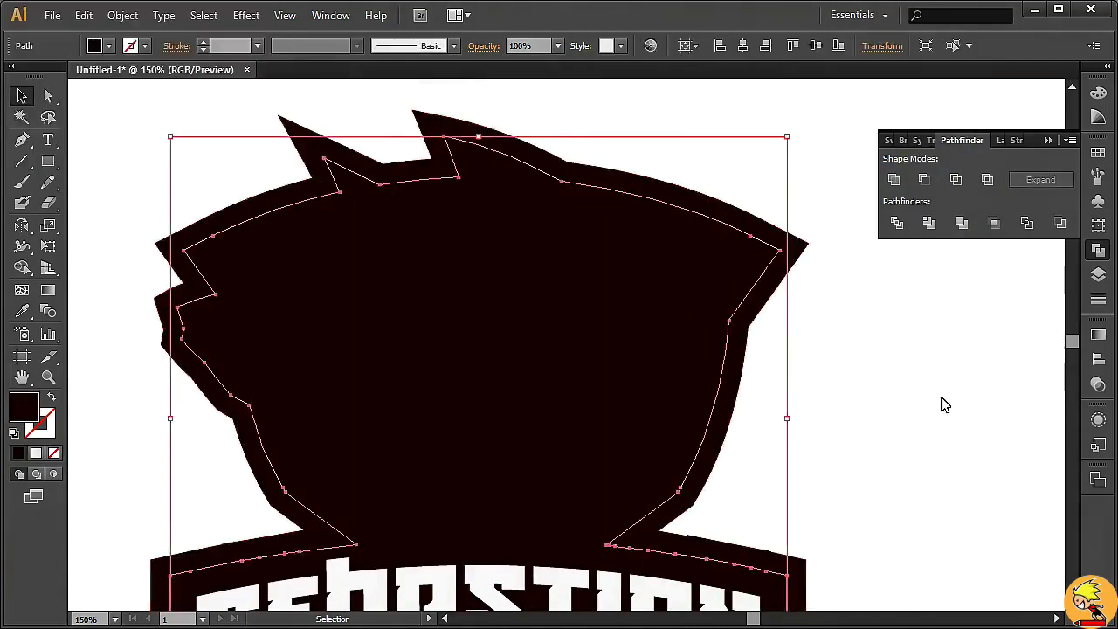
# Fill the offset outline red and send it behind the logo
pyautogui.click(799, 267)
pyautogui.click(976, 196)
pyautogui.click(122, 15)
pyautogui.click(376, 108)
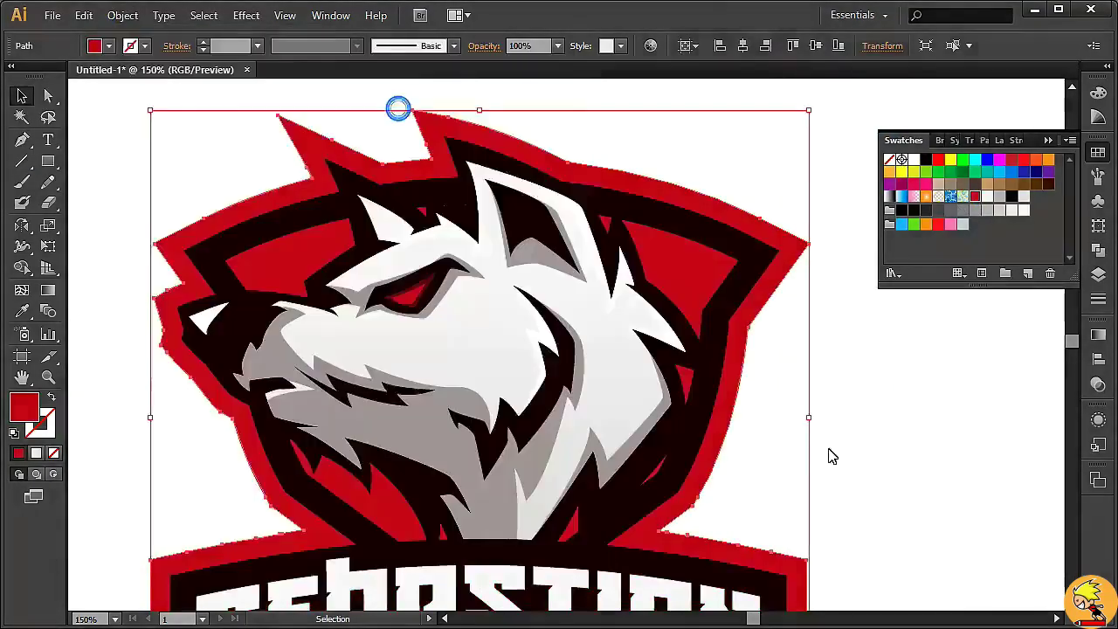
pyautogui.click(846, 444)
pyautogui.hotkey('ctrl', '0')
pyautogui.press('v')
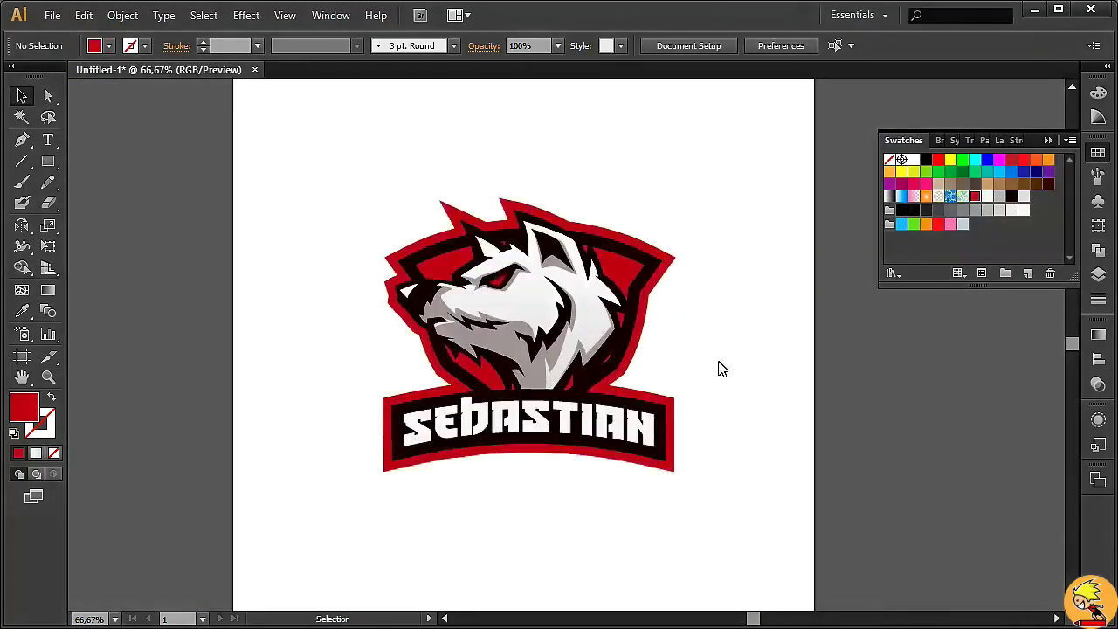
pyautogui.moveTo(315, 163); pyautogui.dragTo(738, 511)
pyautogui.click(738, 517)
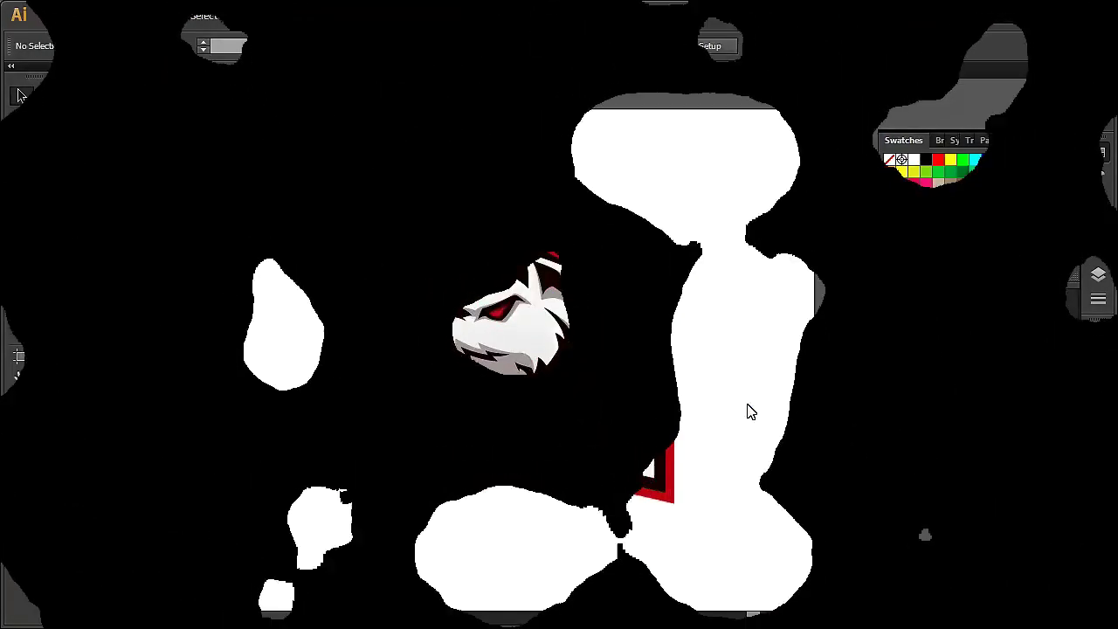